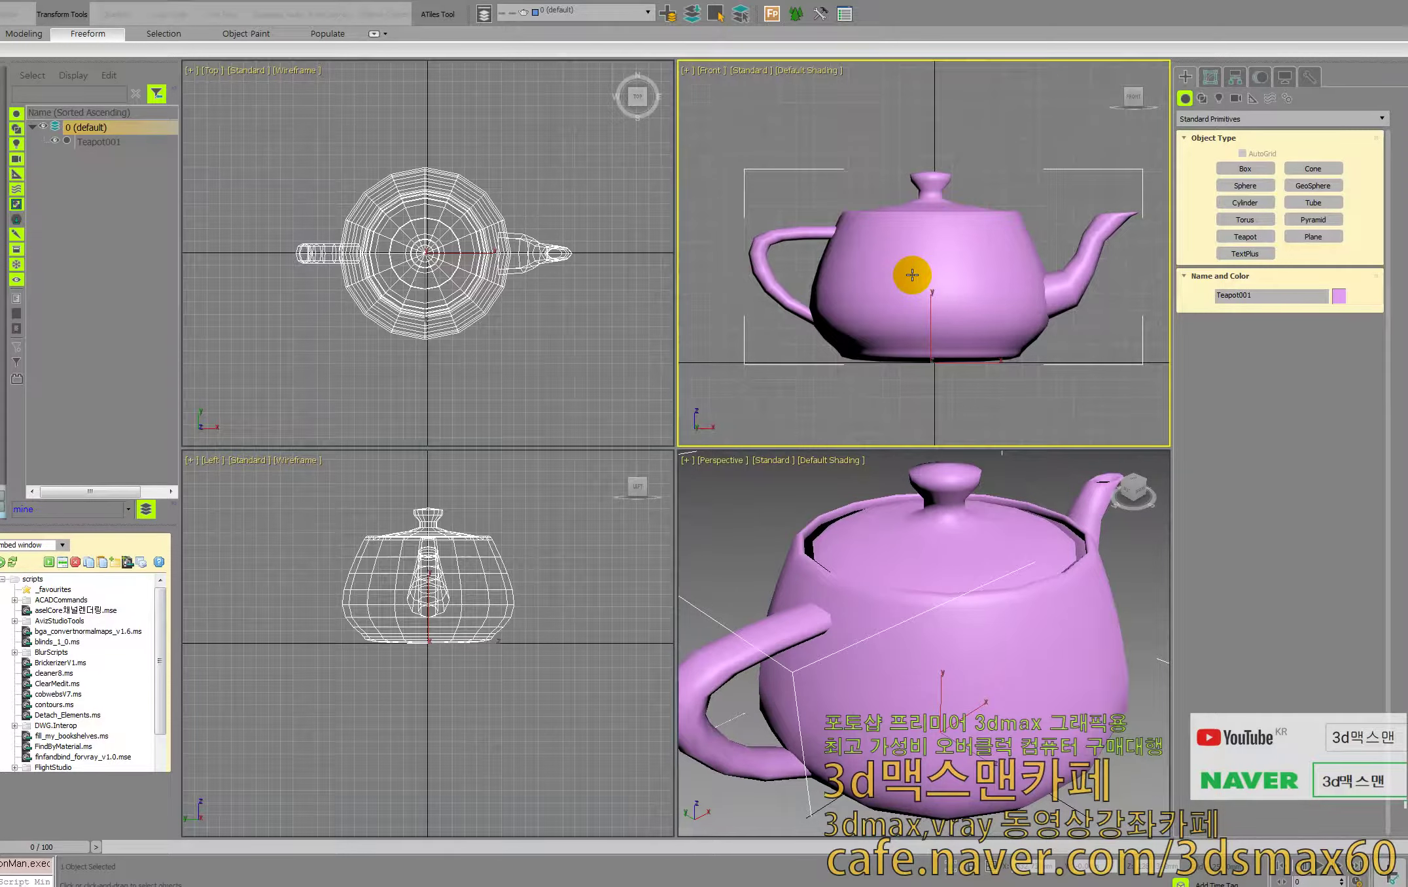
- Create a square ground plane of about 34,700 mm per side, centred under the teapot
left_click(894, 478)
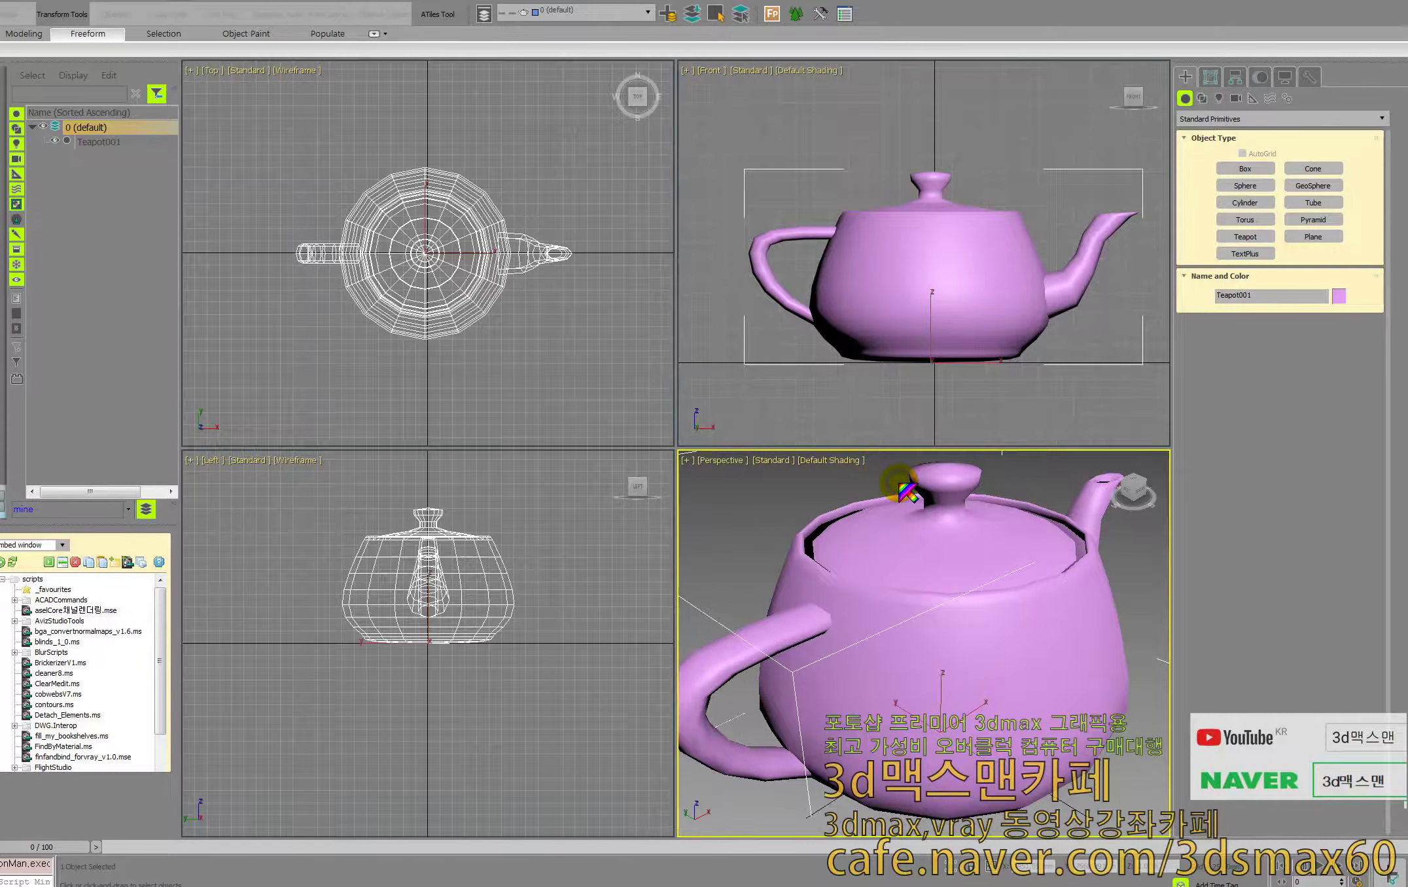
scroll(896, 487, "down", 5)
middle_click_drag(899, 491, 888, 609)
scroll(888, 609, "up", 6)
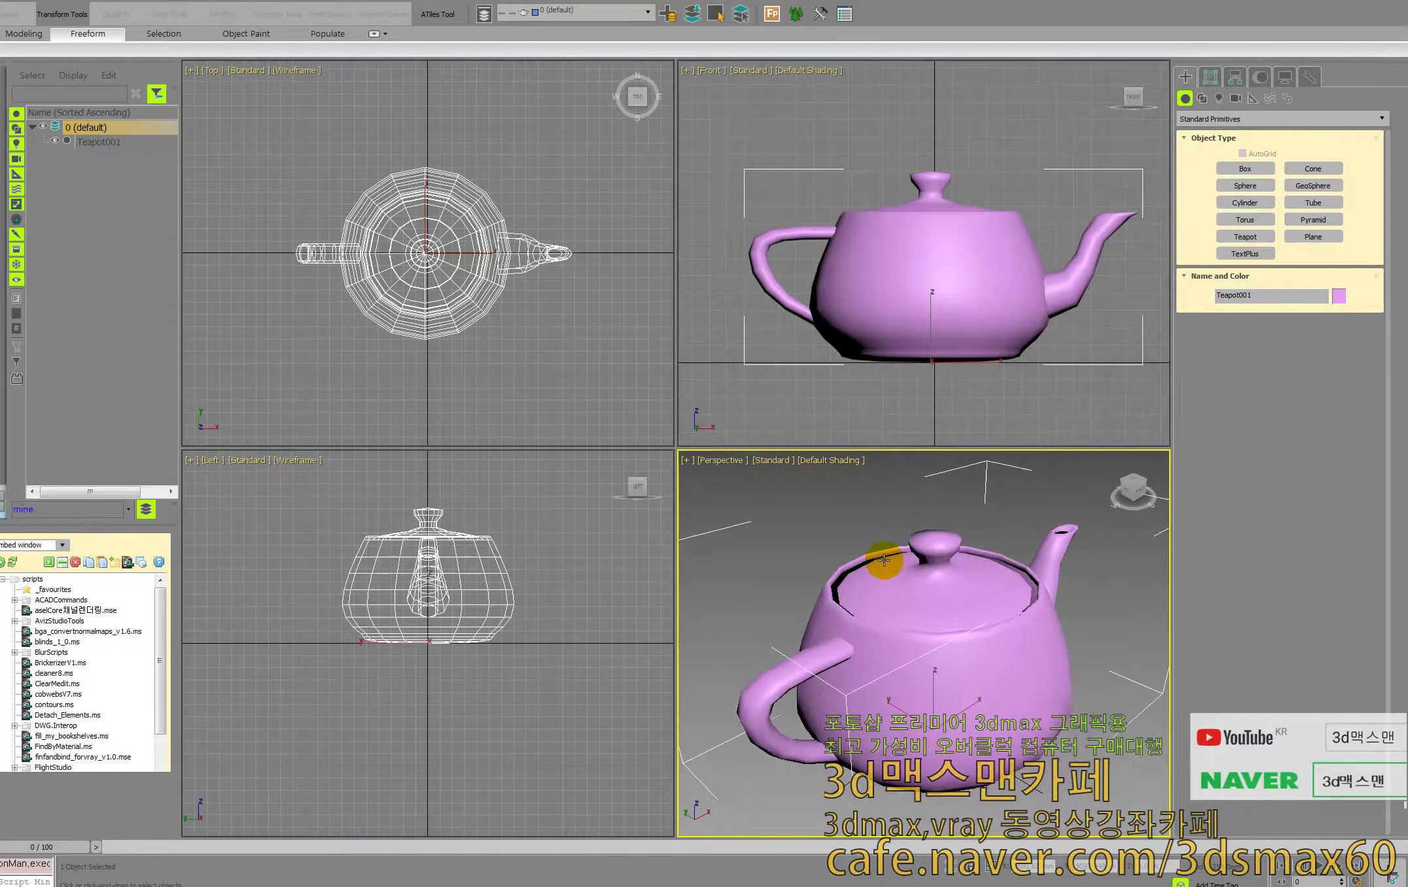
left_click(909, 321)
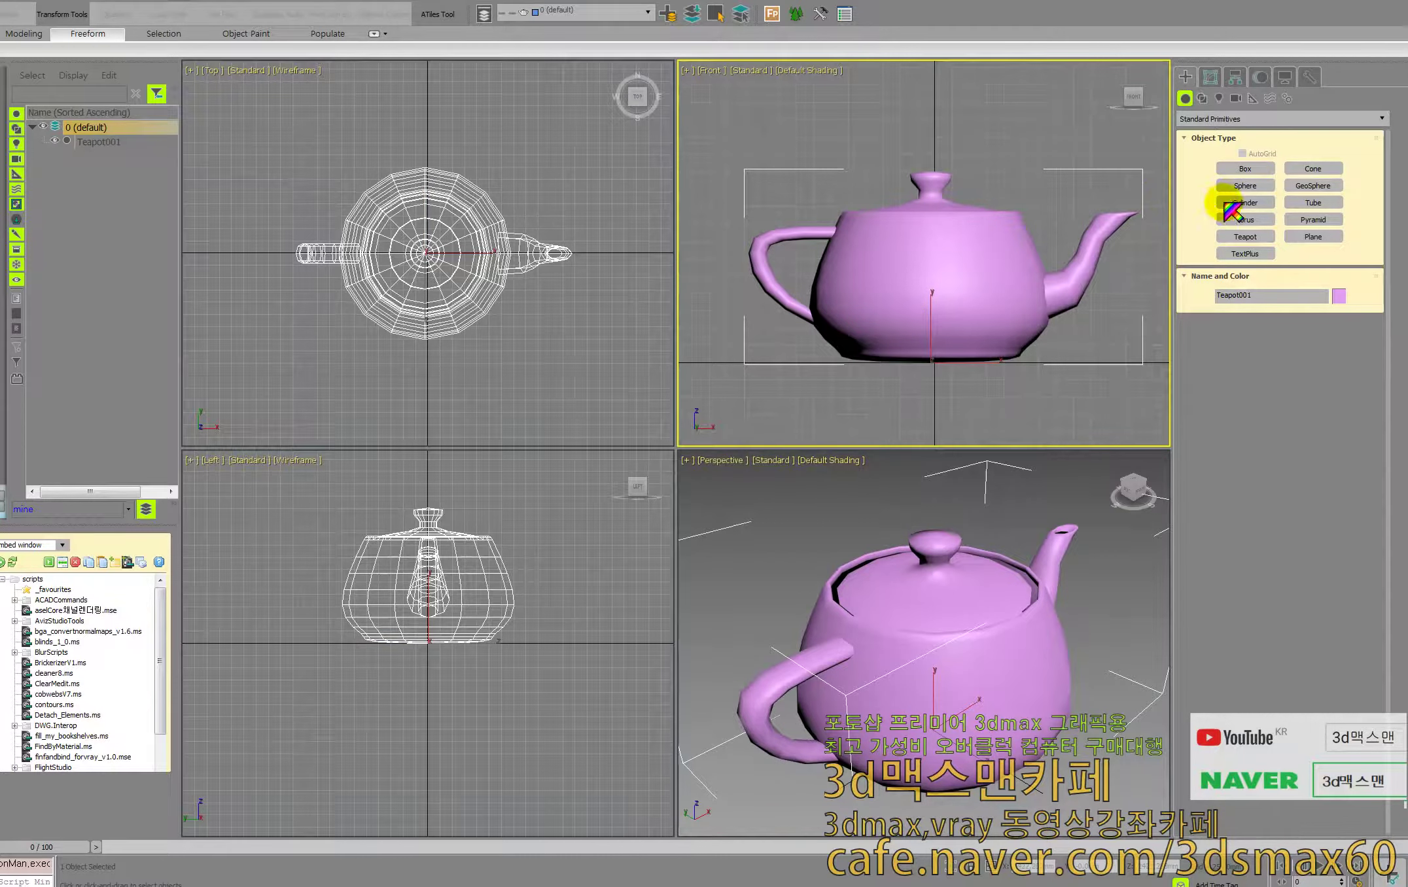
right_click(1035, 492)
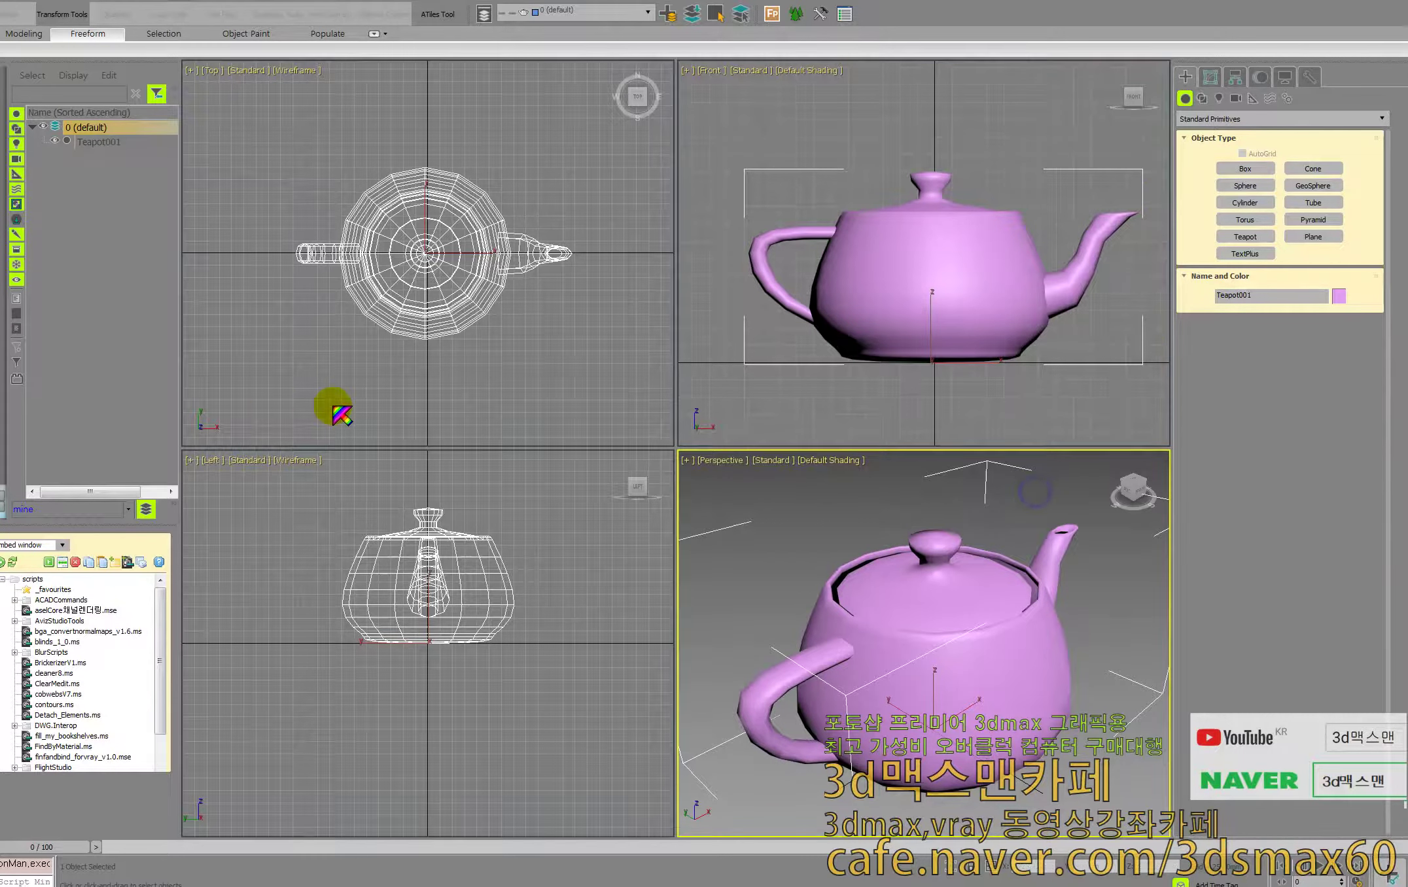
left_click(1311, 238)
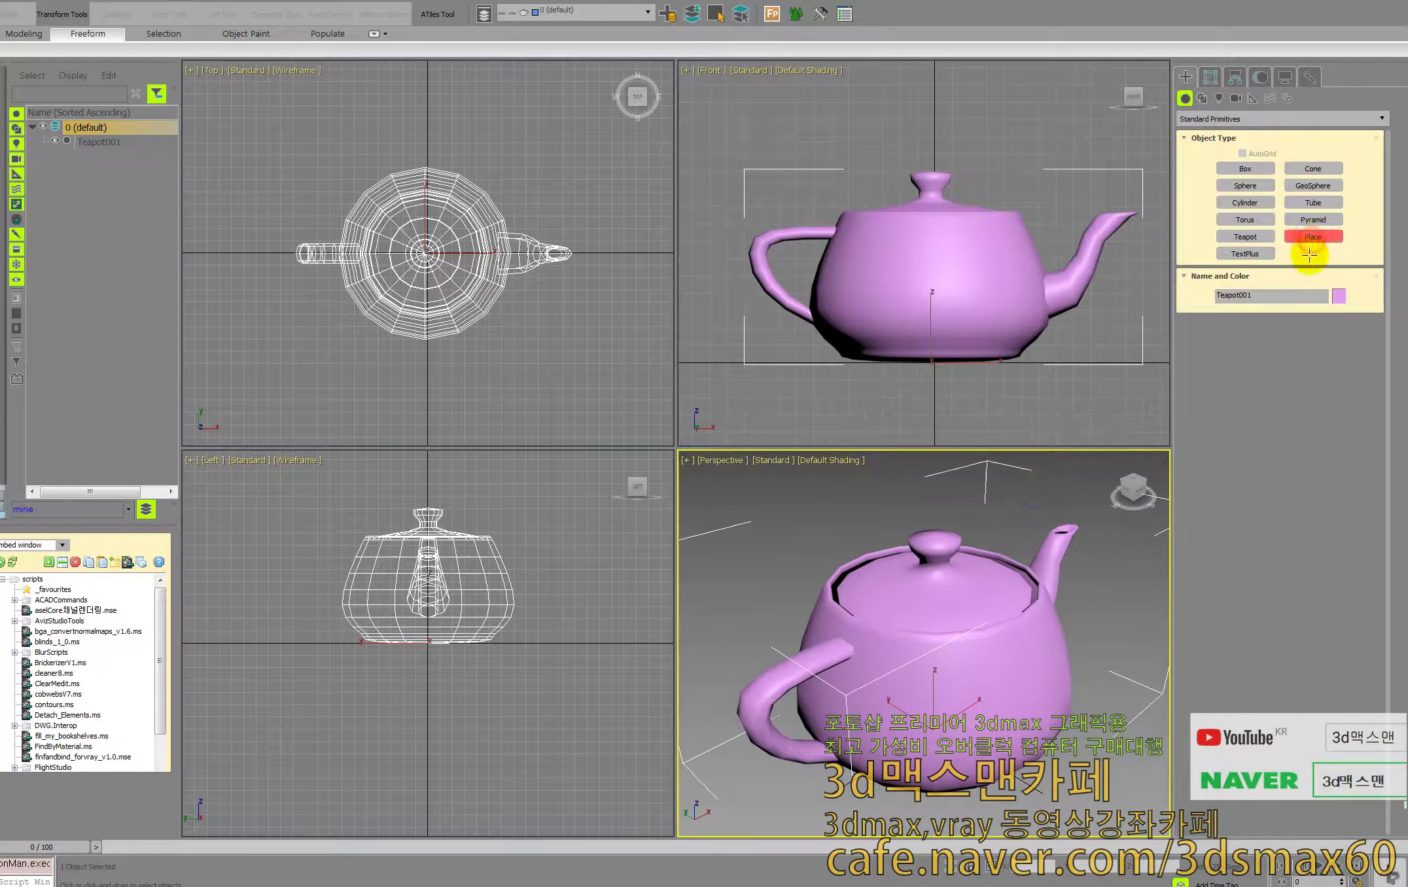
left_click(1311, 342)
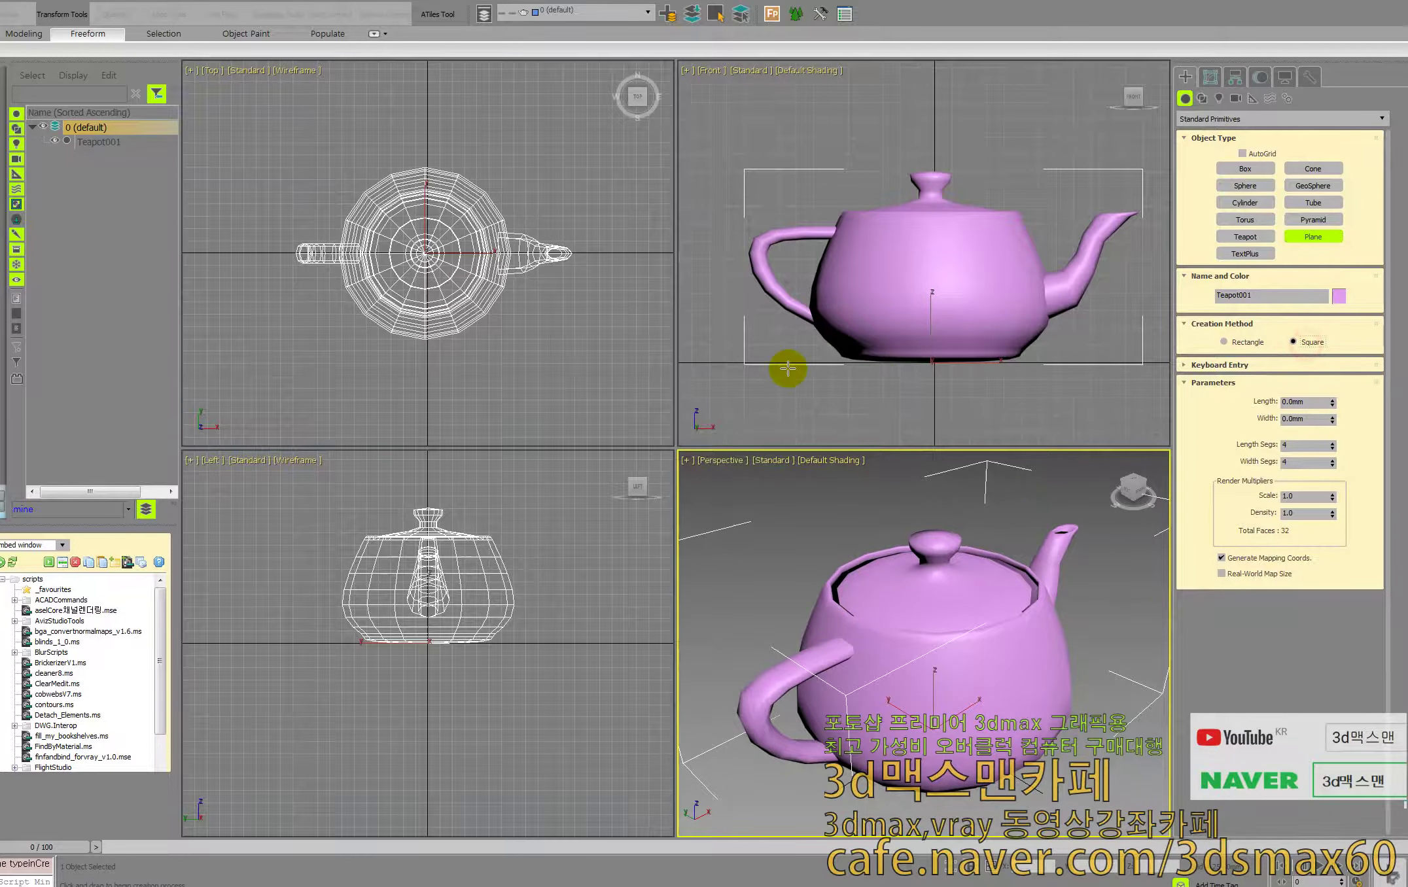
left_click_drag(424, 251, 1128, 716)
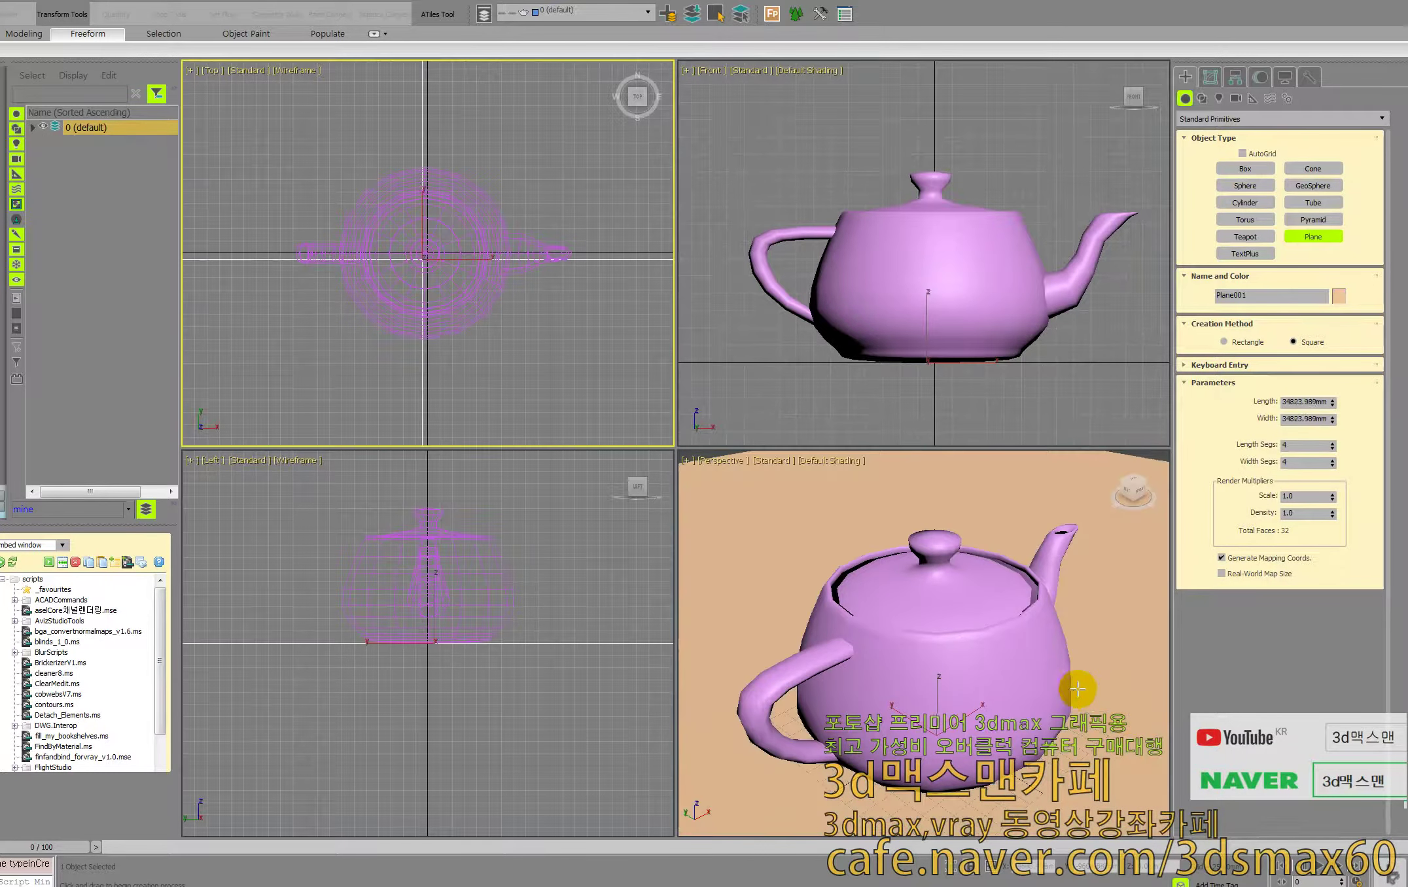
- Enlarge the ground plane to about 72,900 mm long and 71,500 mm wide
left_click(1210, 77)
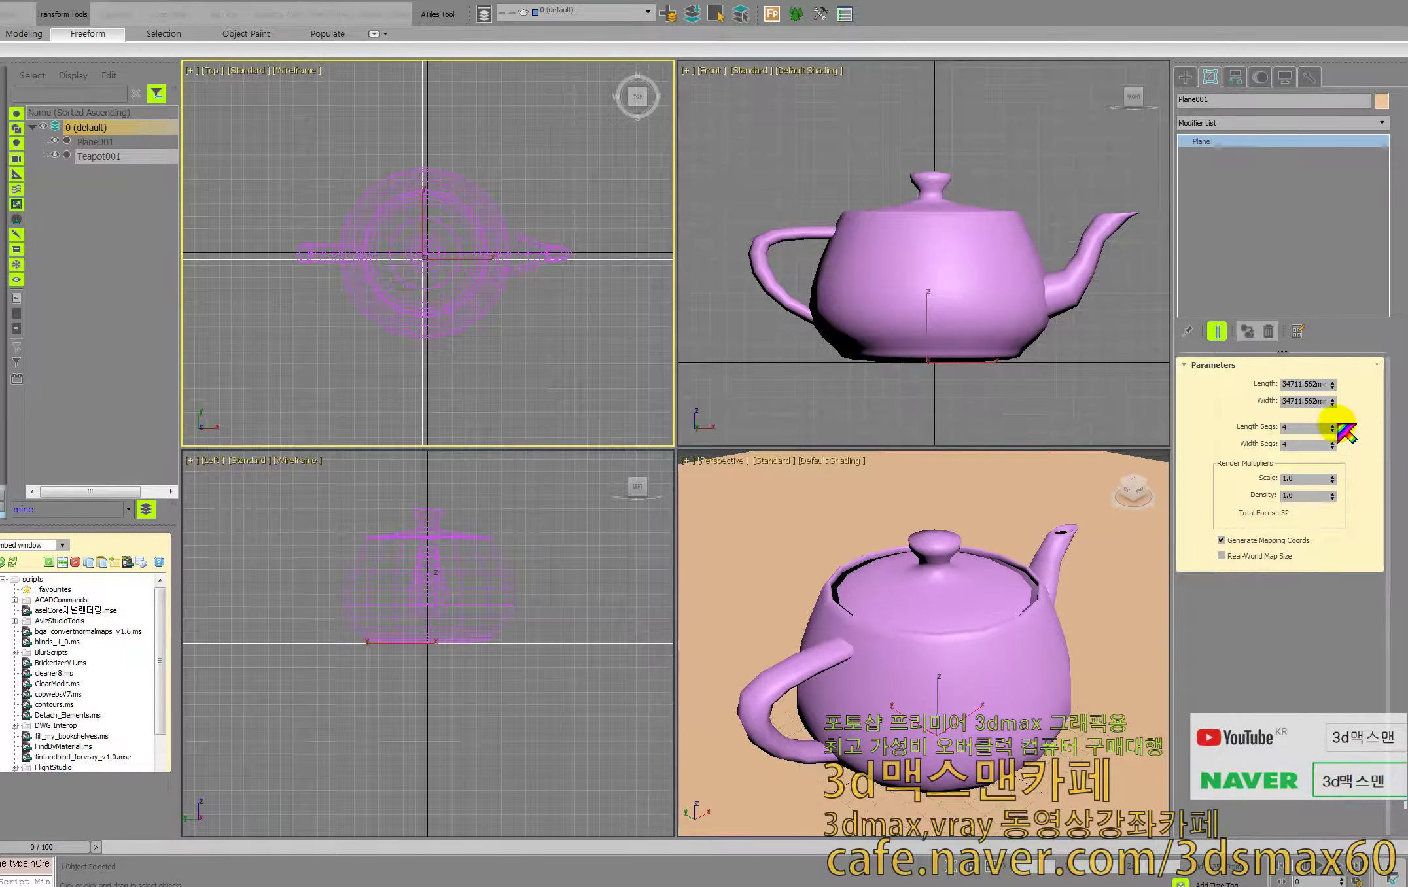
left_click_drag(1332, 384, 1350, 337)
right_click(970, 601)
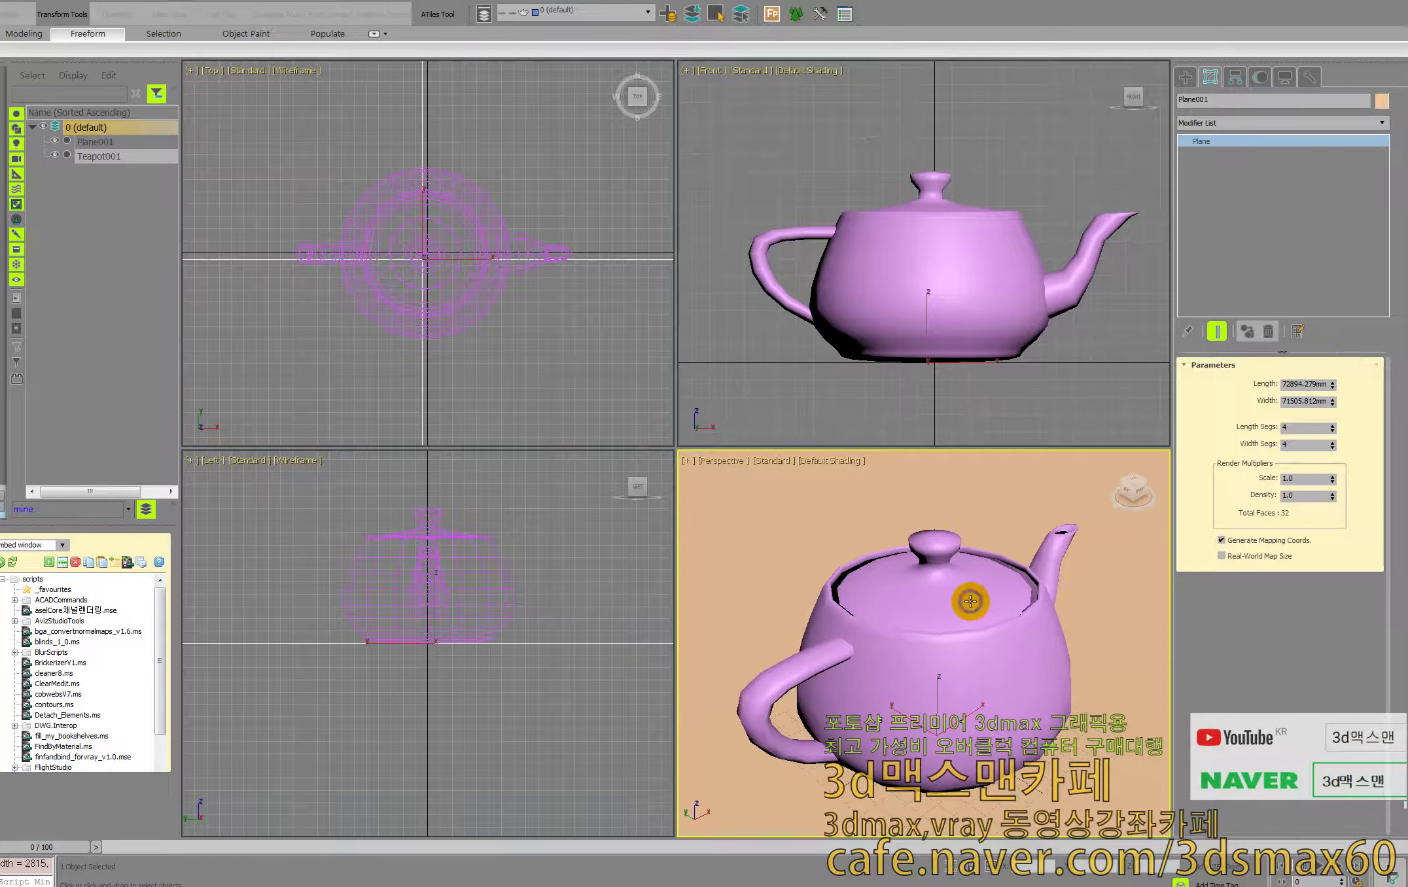
- Frame the teapot in the perspective view and create a standard camera from that view
middle_click_drag(968, 606, 972, 592)
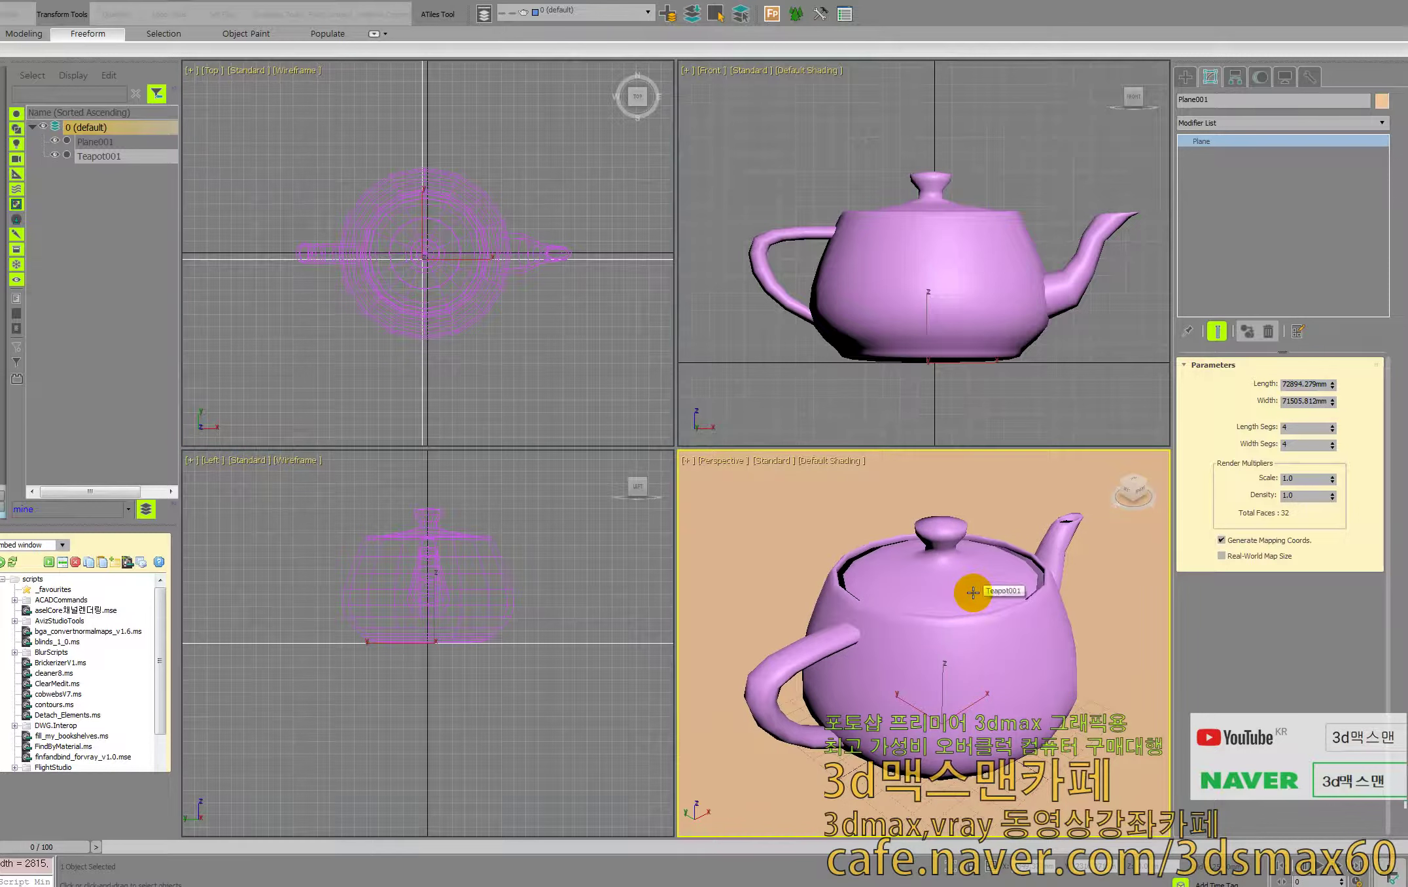
right_click(891, 342)
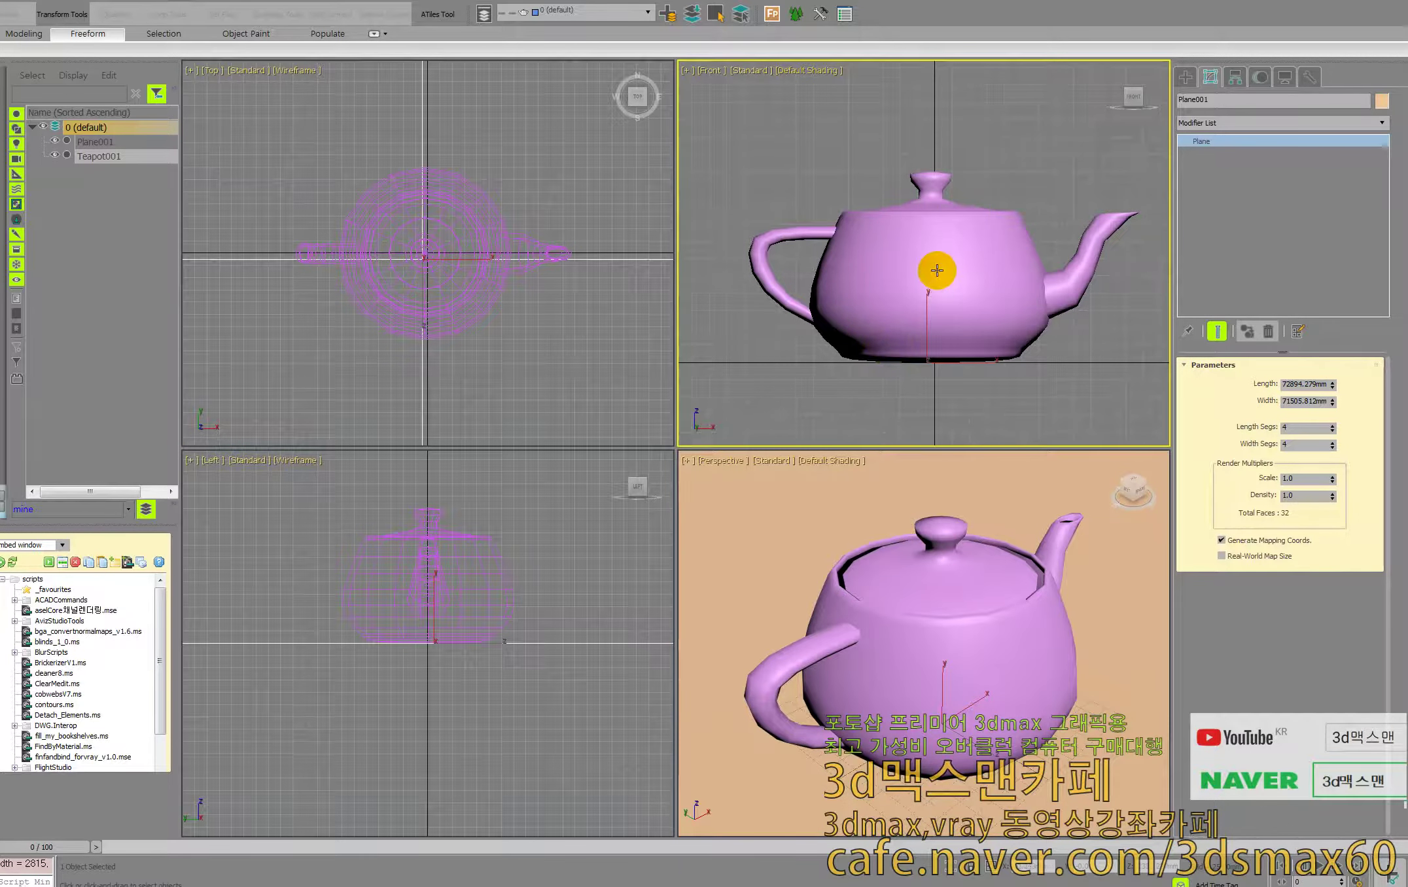
left_click(1185, 77)
right_click(906, 529)
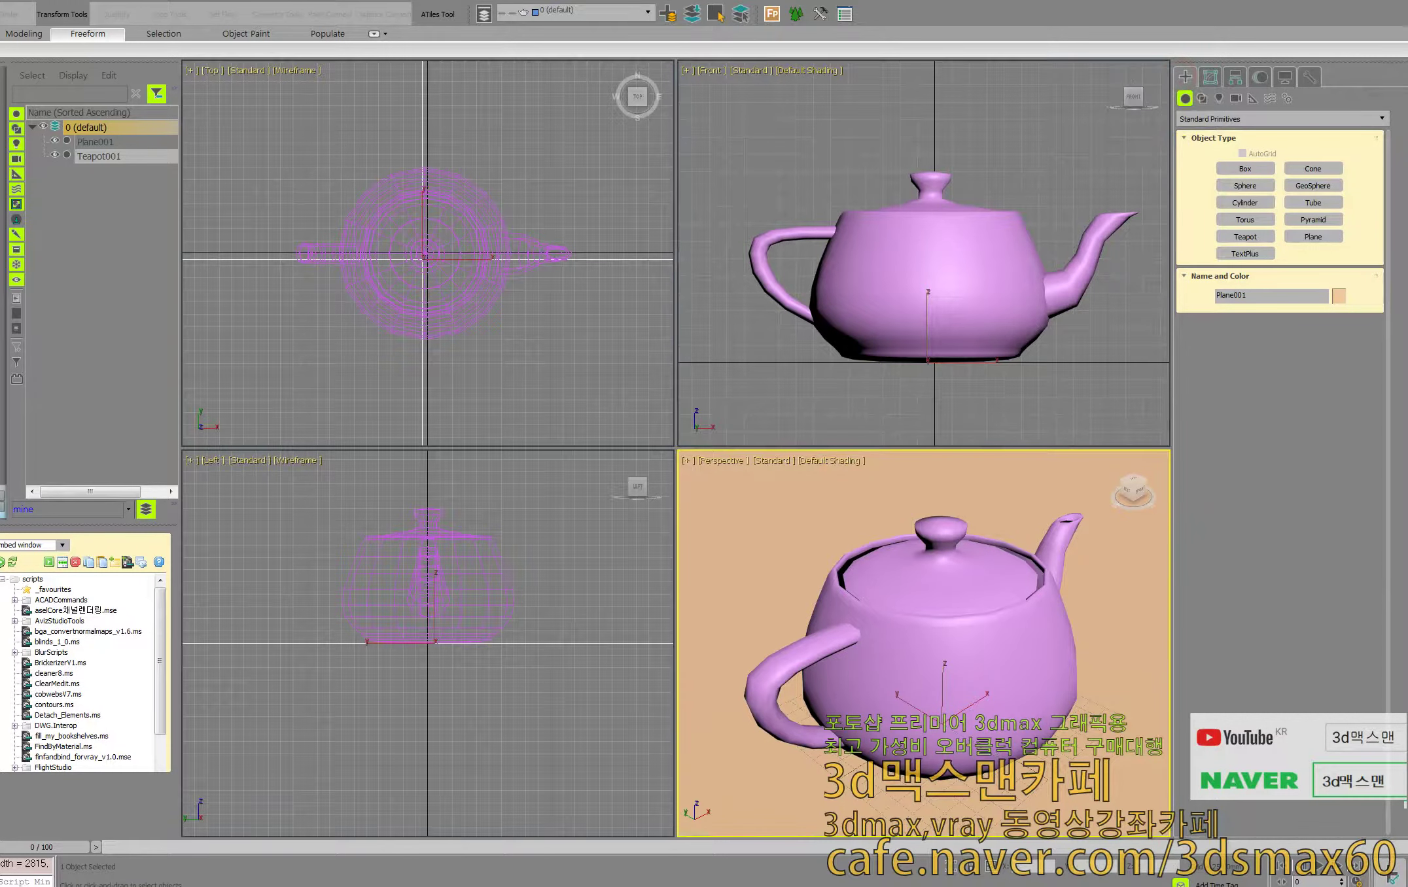
key("alt+v")
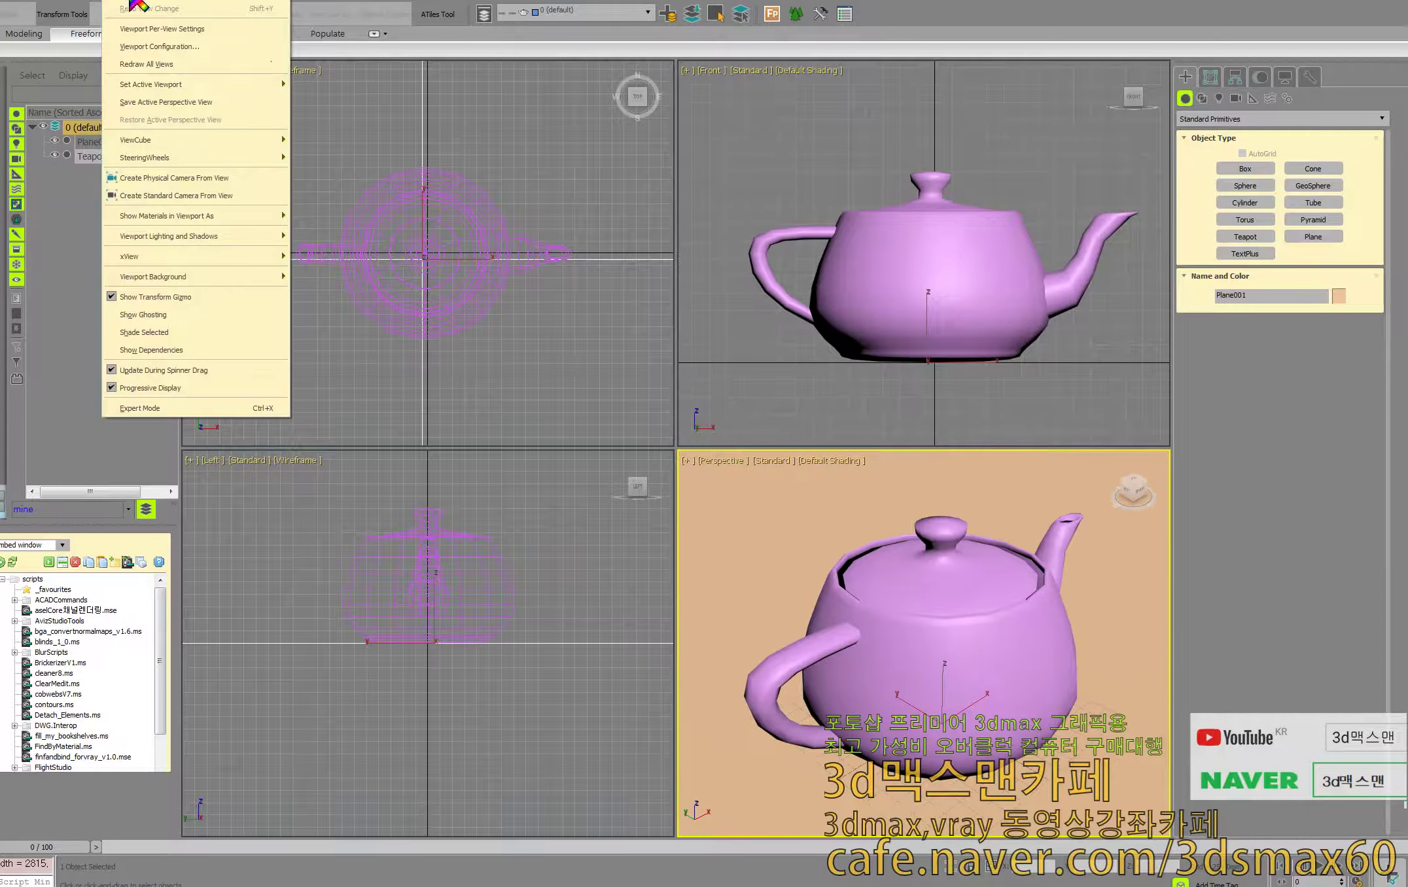
left_click(196, 195)
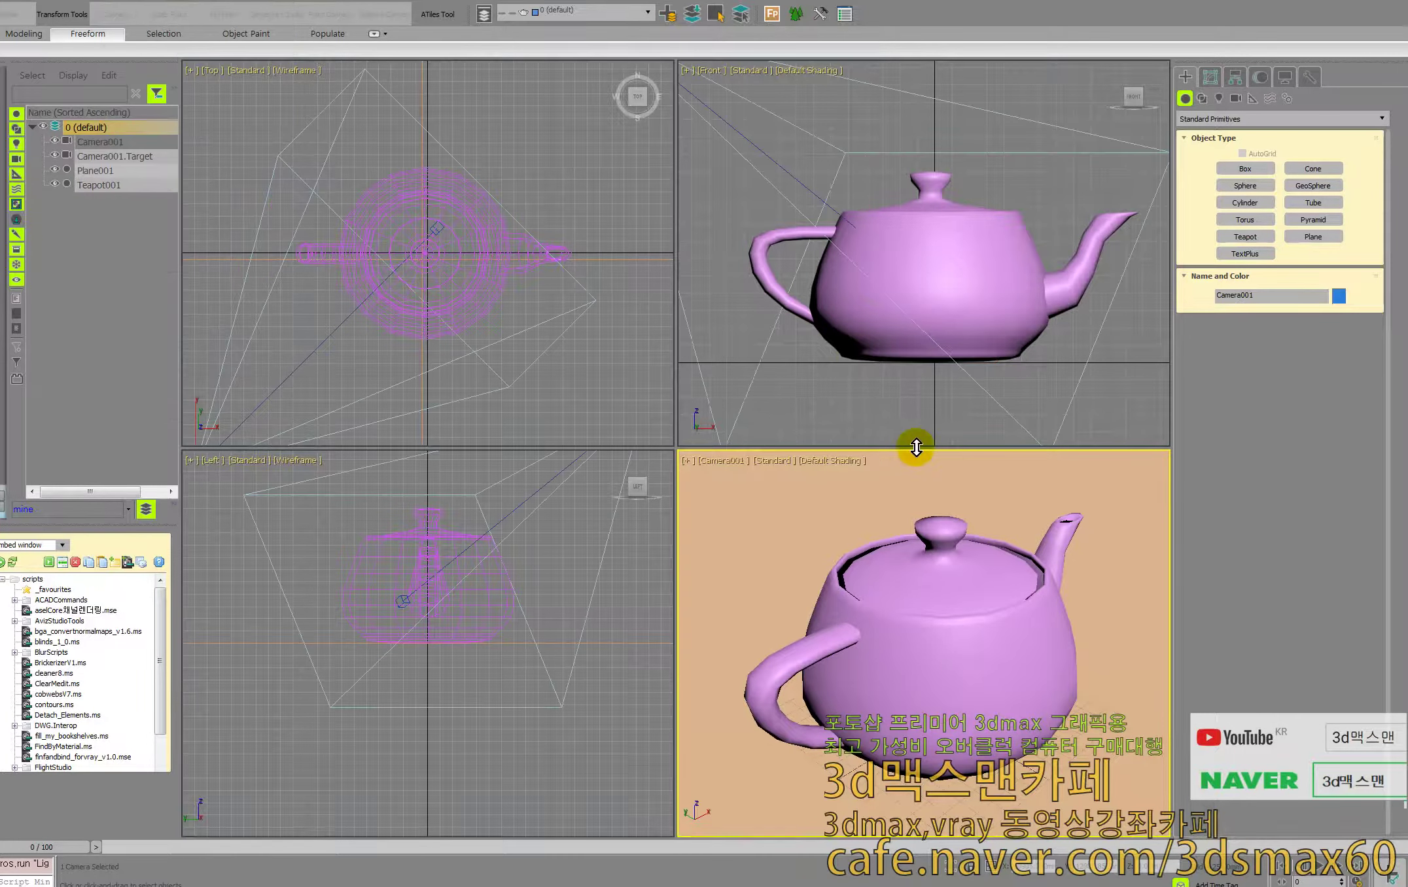
- Switch object creation to the Standard light types
left_click(1221, 98)
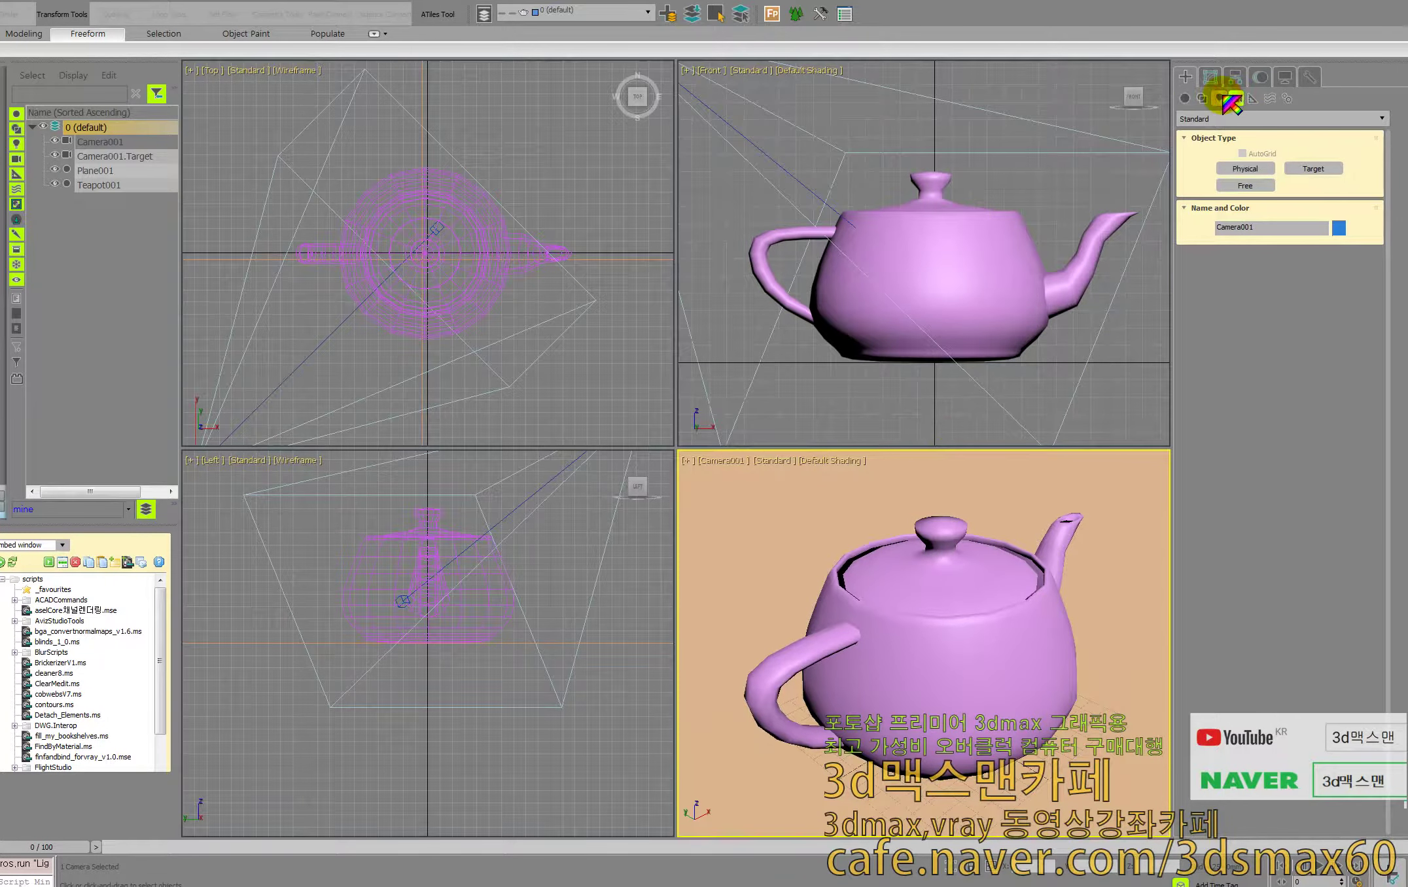
left_click(1227, 119)
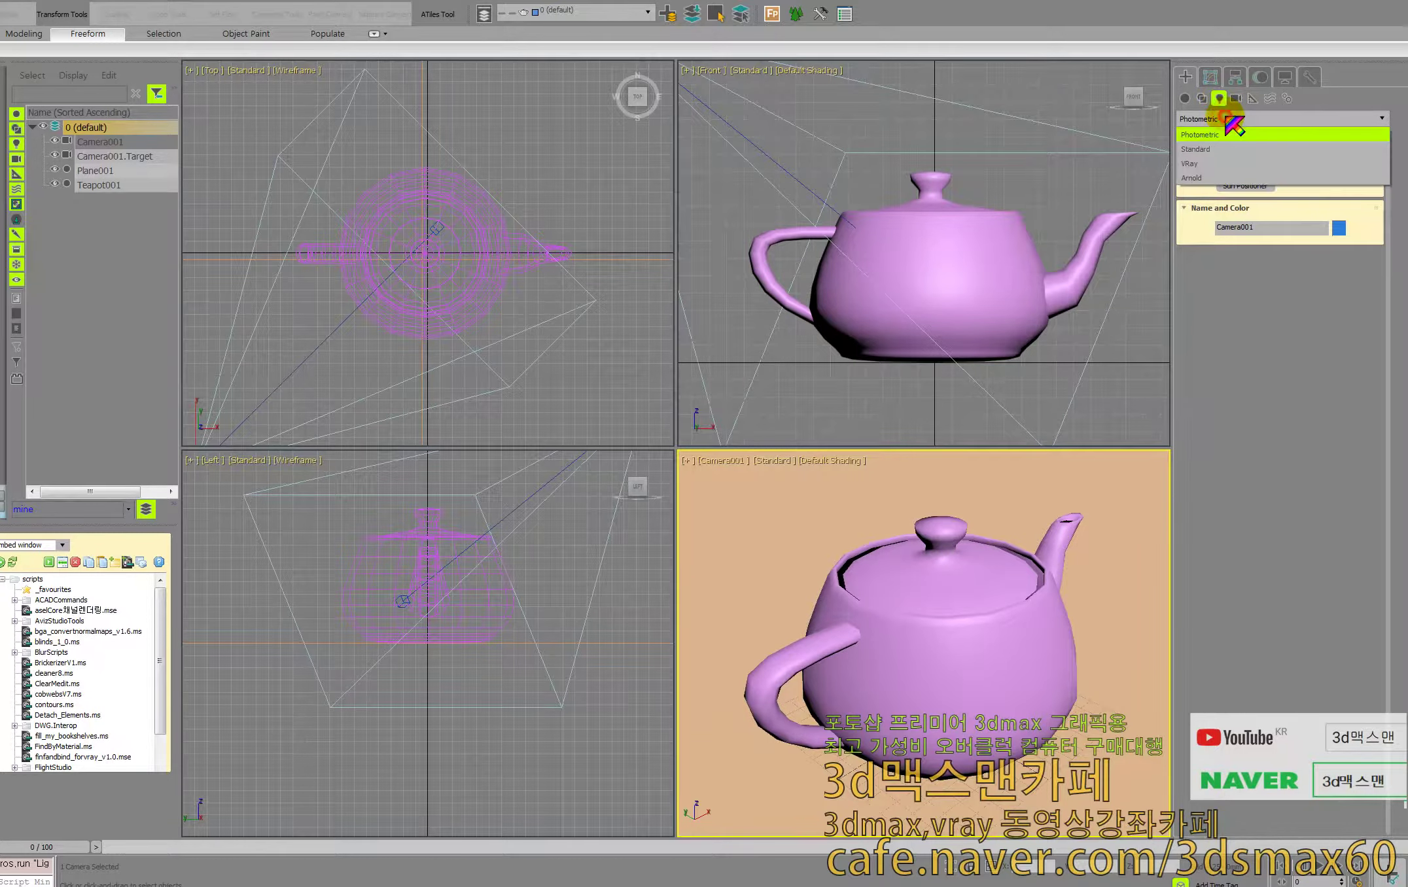
left_click(1225, 164)
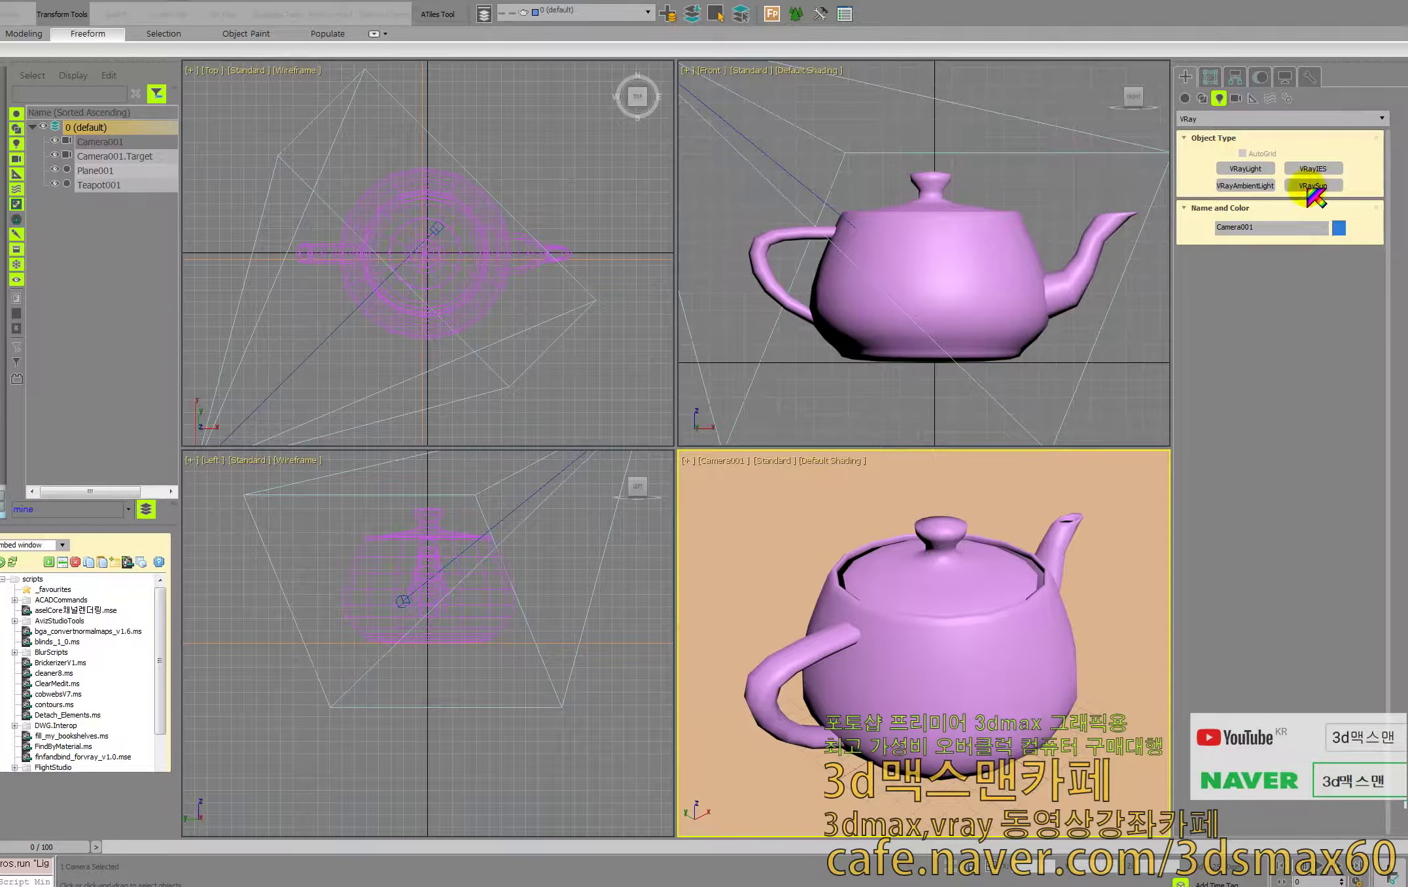
left_click(1223, 119)
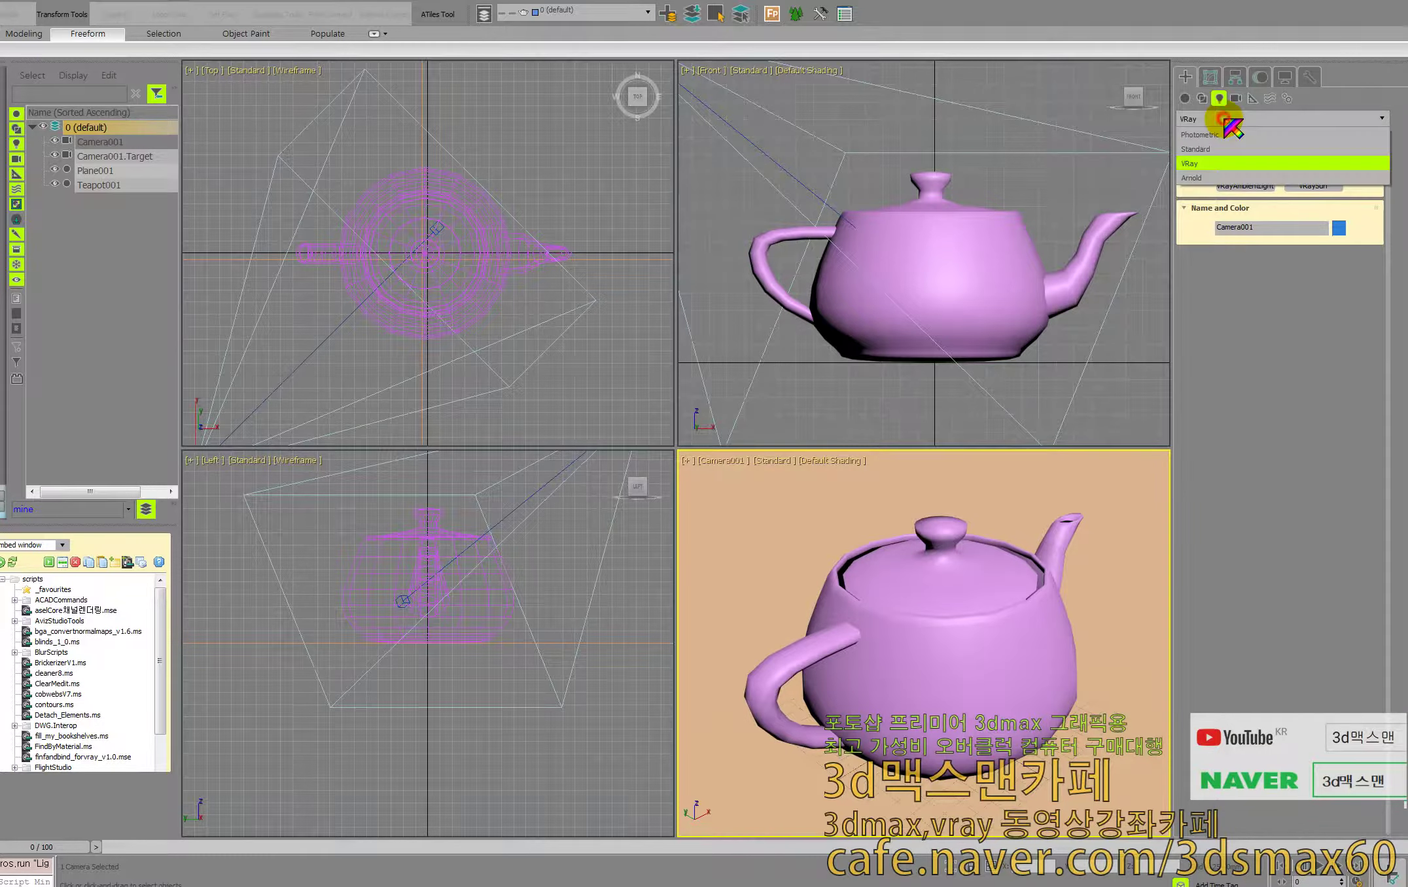
left_click(1221, 148)
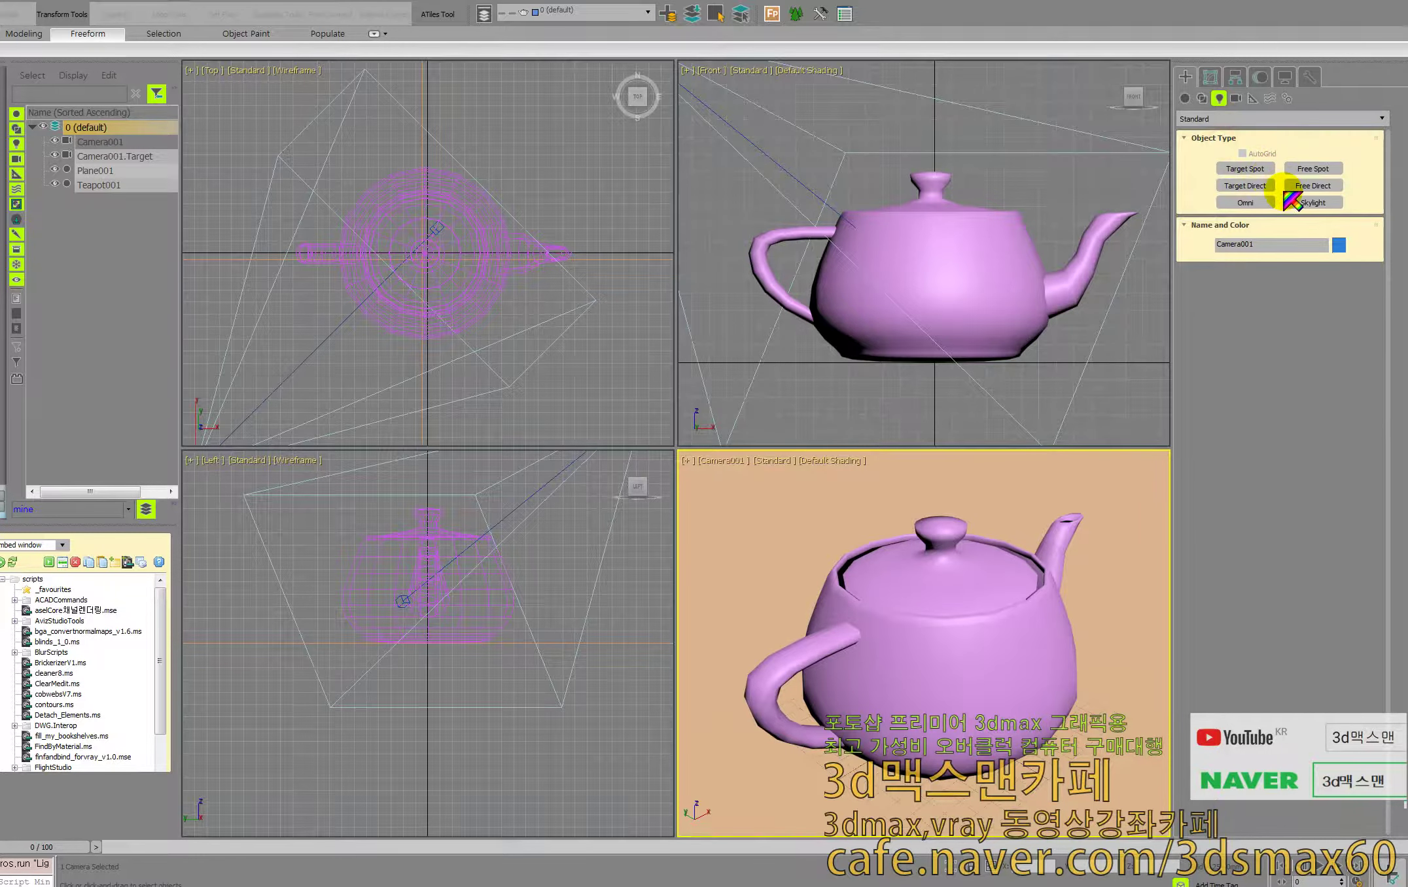
left_click(1312, 186)
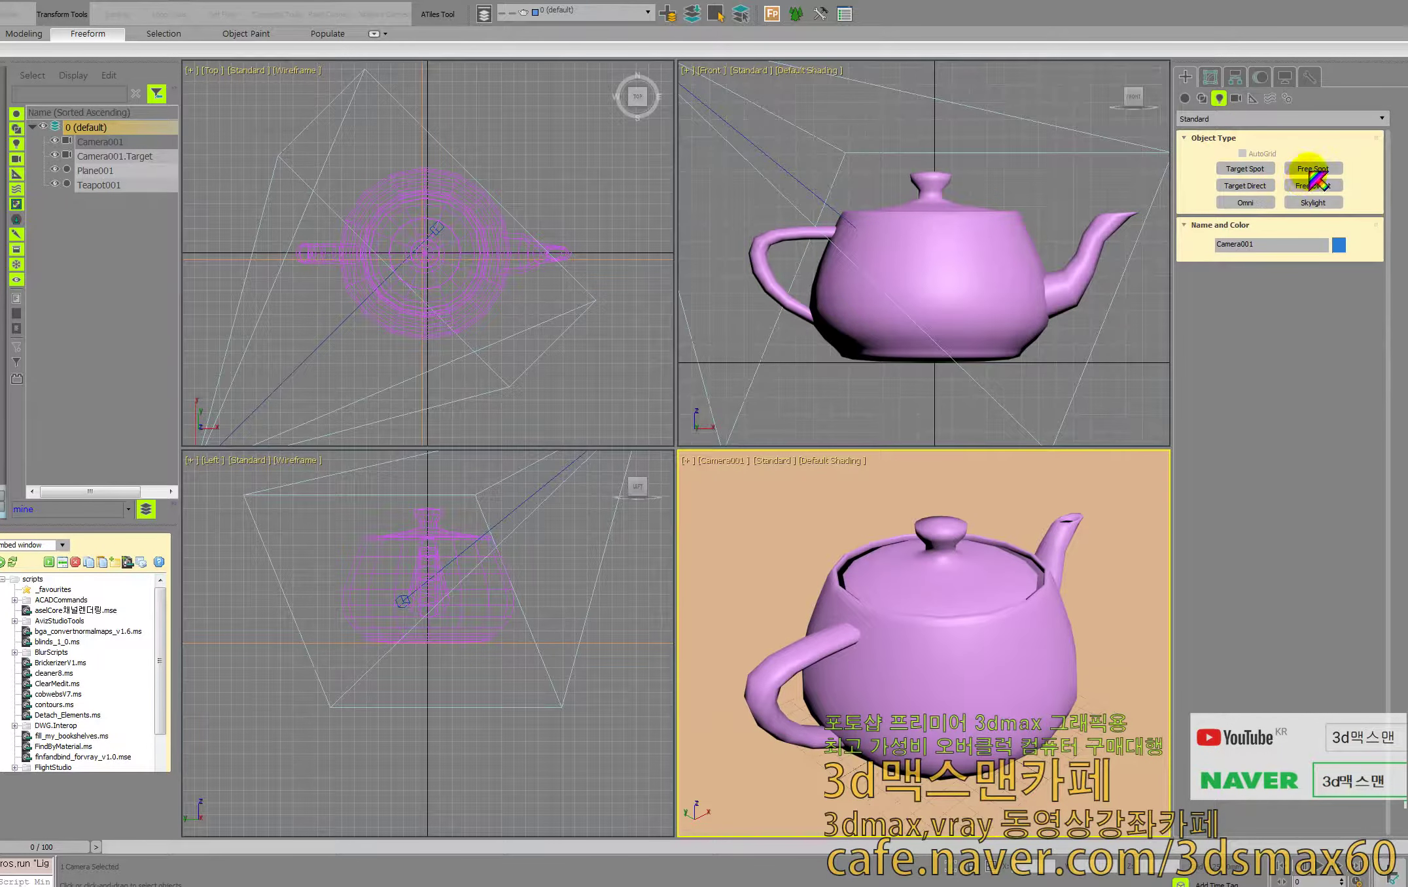
left_click(496, 180)
left_click(539, 305)
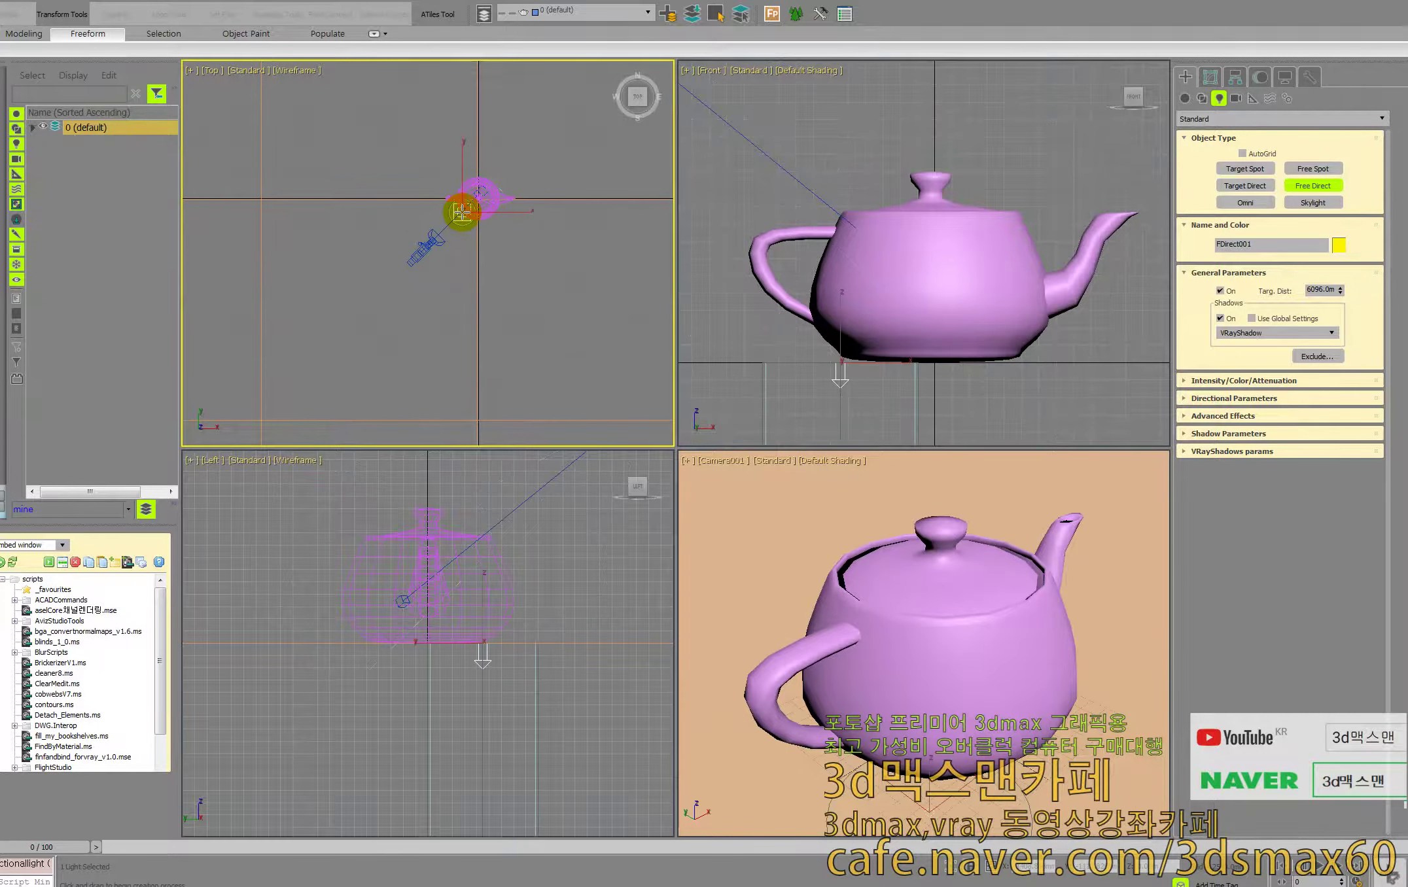
key("ctrl+z")
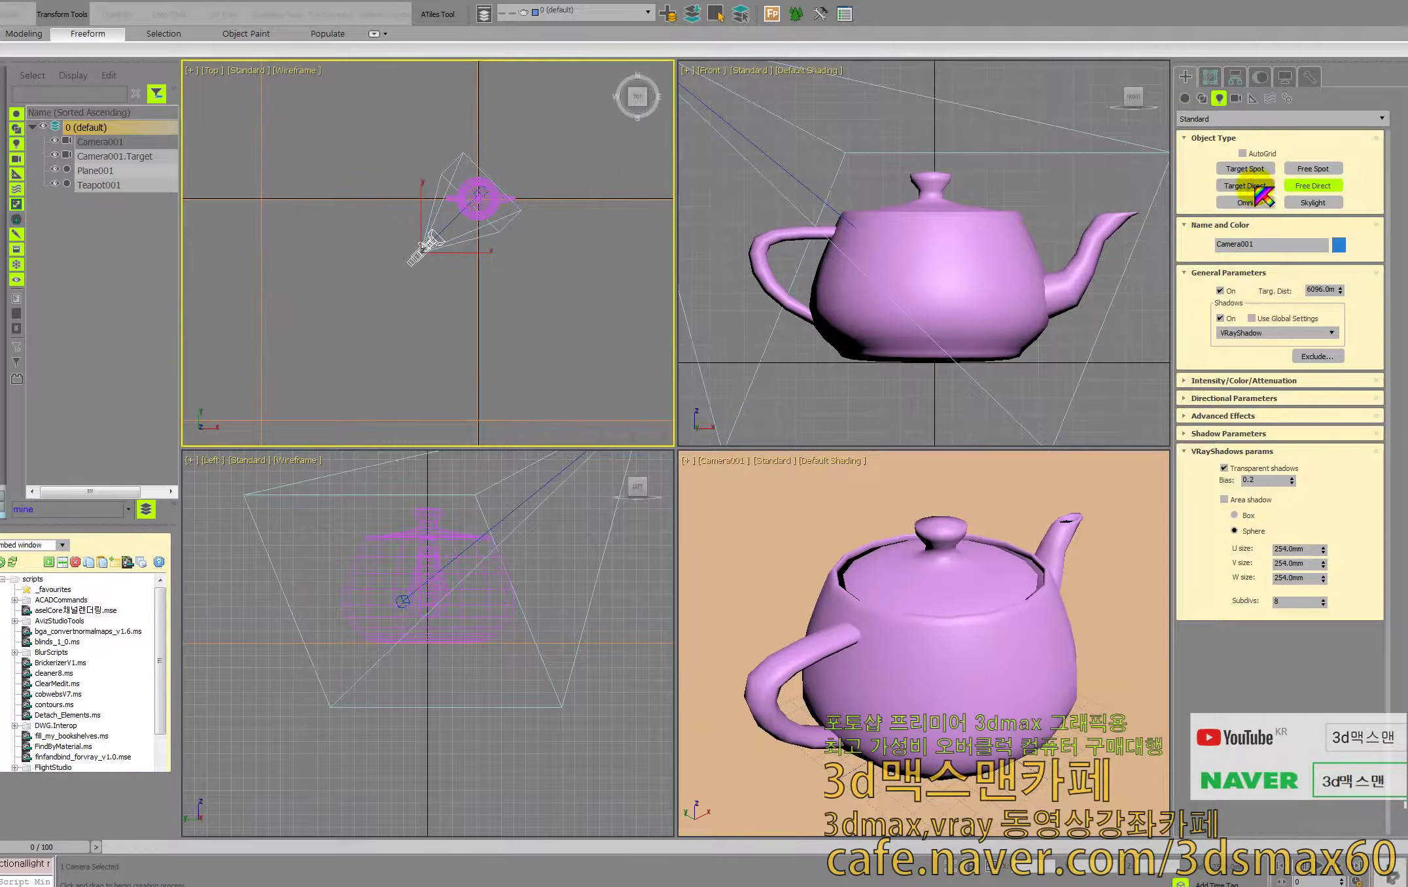
- Create a Target Direct light in the top view aimed at the teapot, and raise its source high above the ground plane
left_click(1253, 188)
left_click_drag(617, 393, 479, 198)
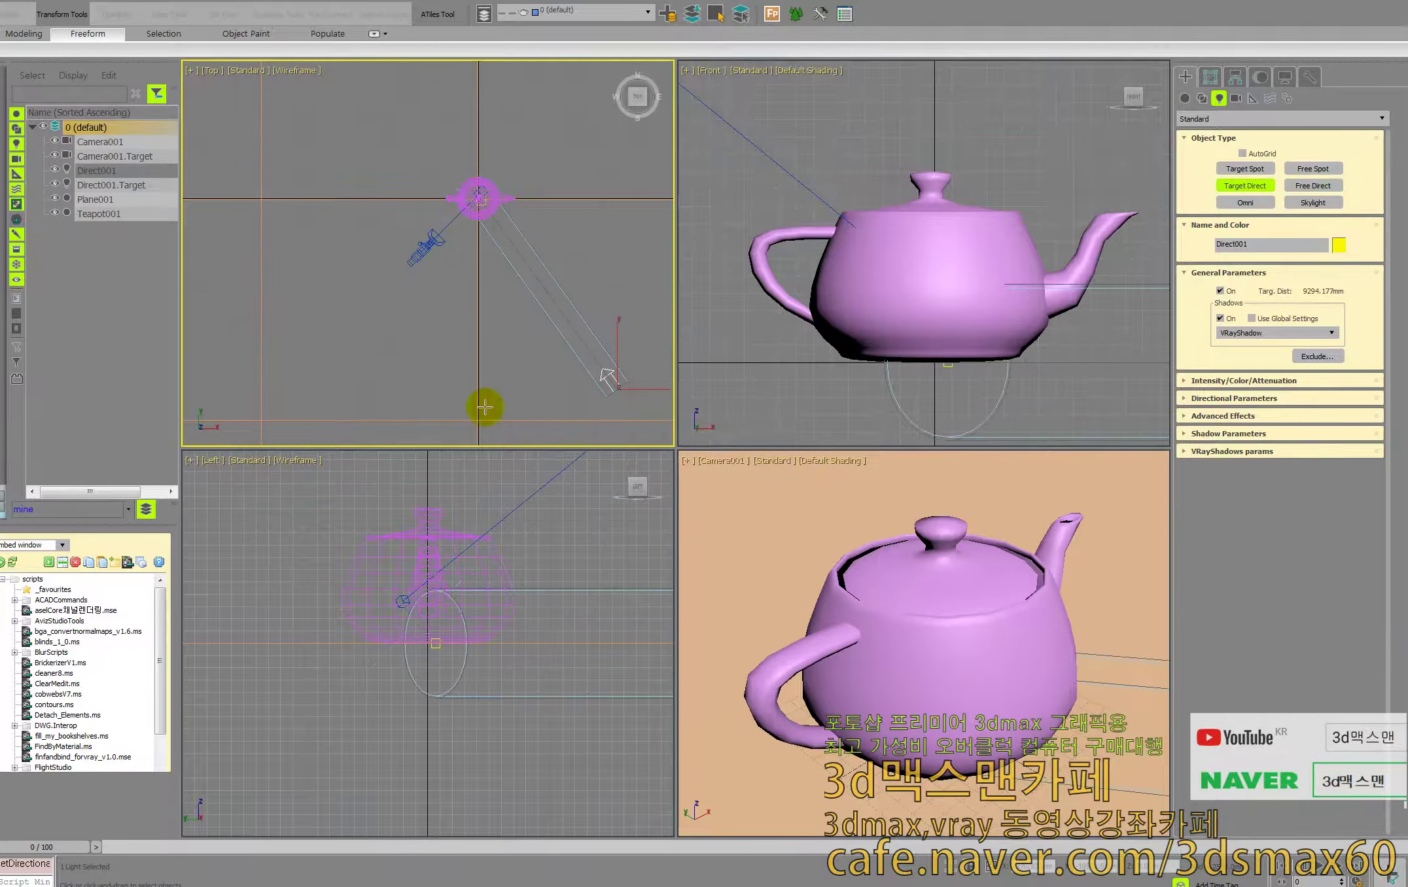
scroll(361, 559, "down", 4)
right_click(446, 584)
right_click(526, 564)
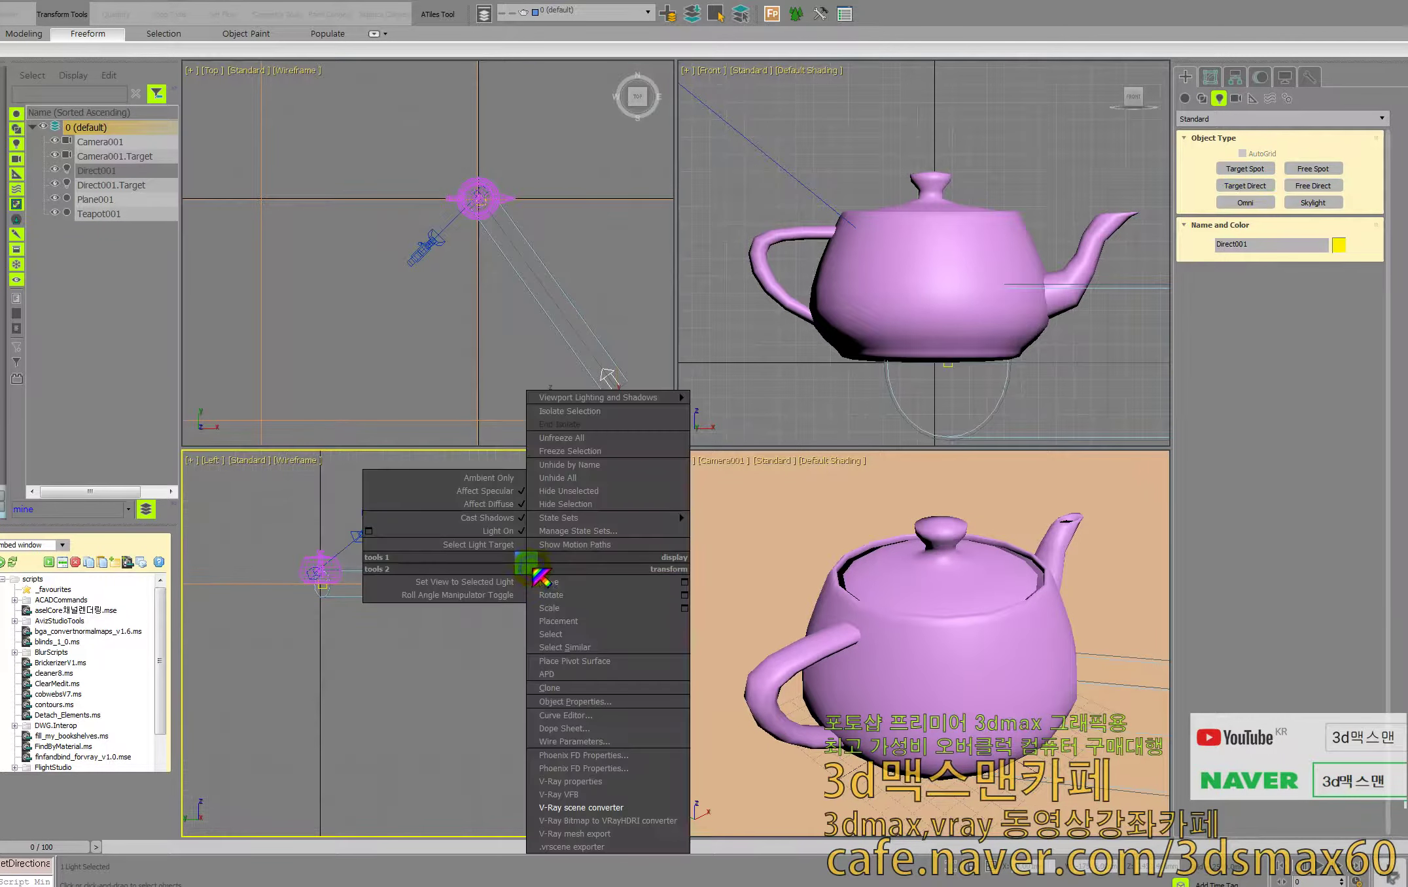
left_click(540, 577)
left_click_drag(534, 575, 732, 528)
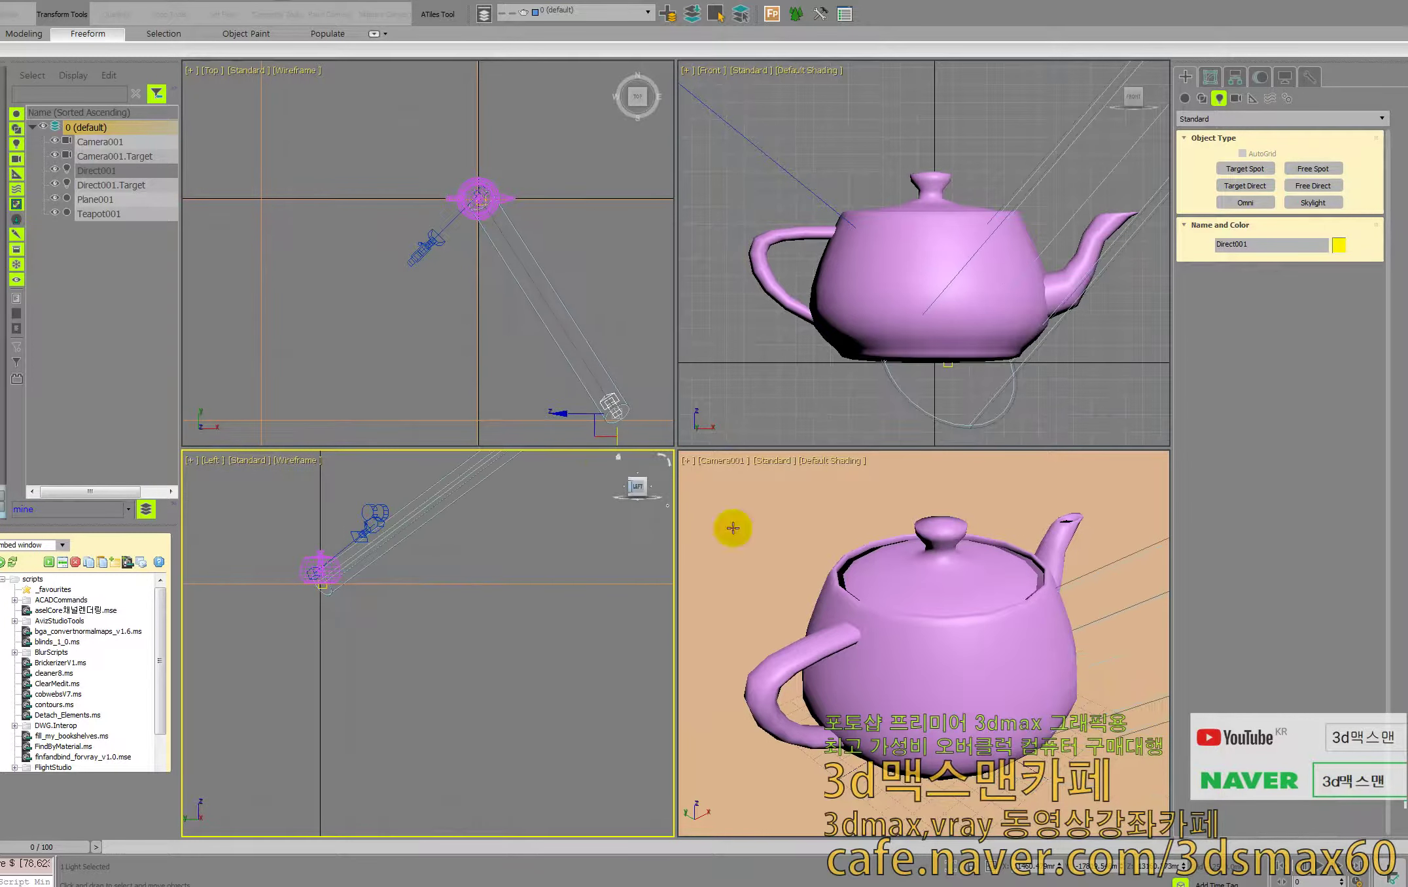
- Widen the directional light's beam and falloff until it covers the whole teapot
left_click(1210, 77)
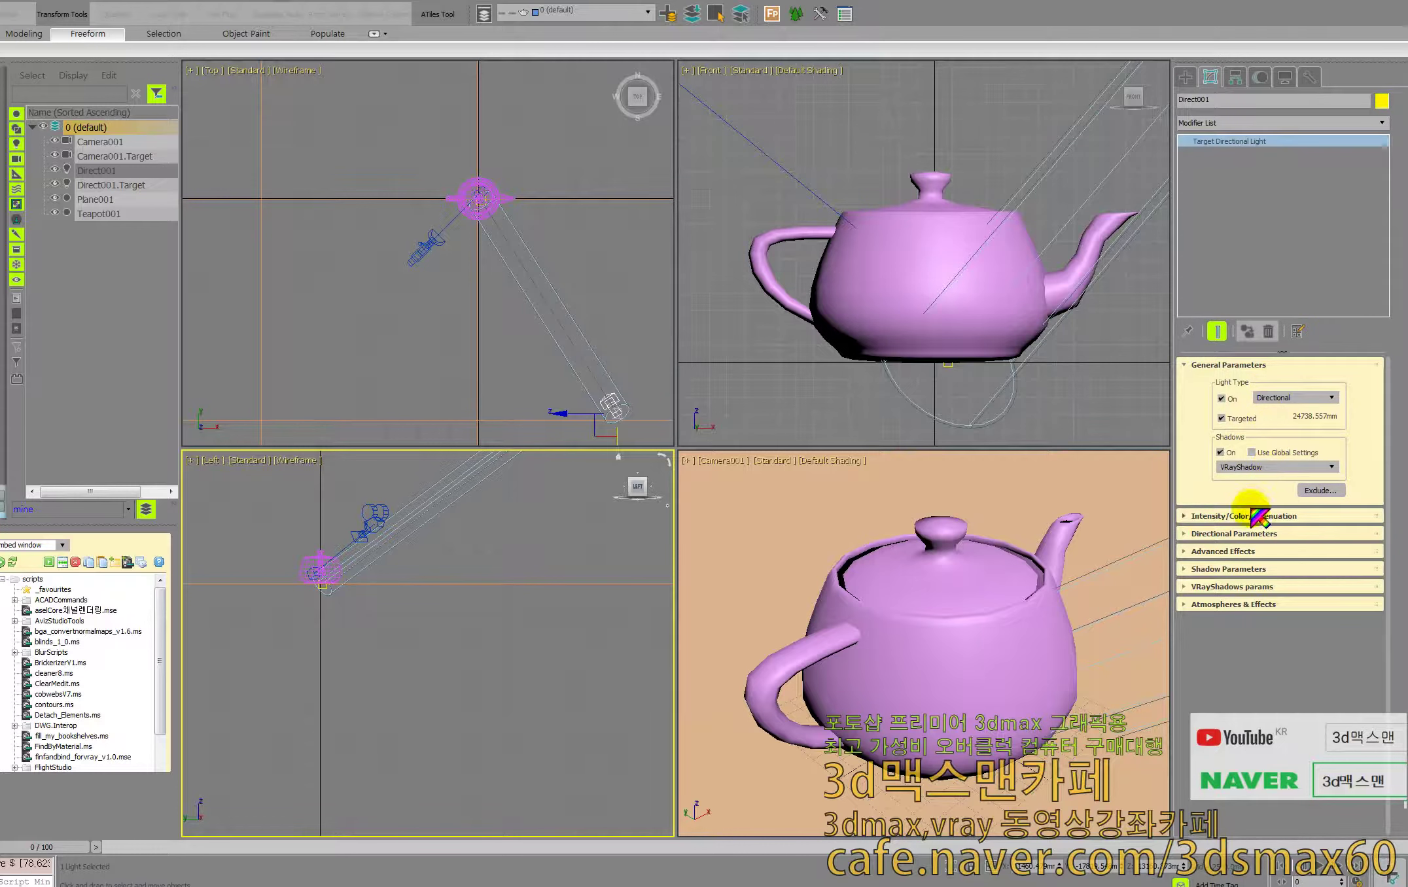
left_click(1252, 515)
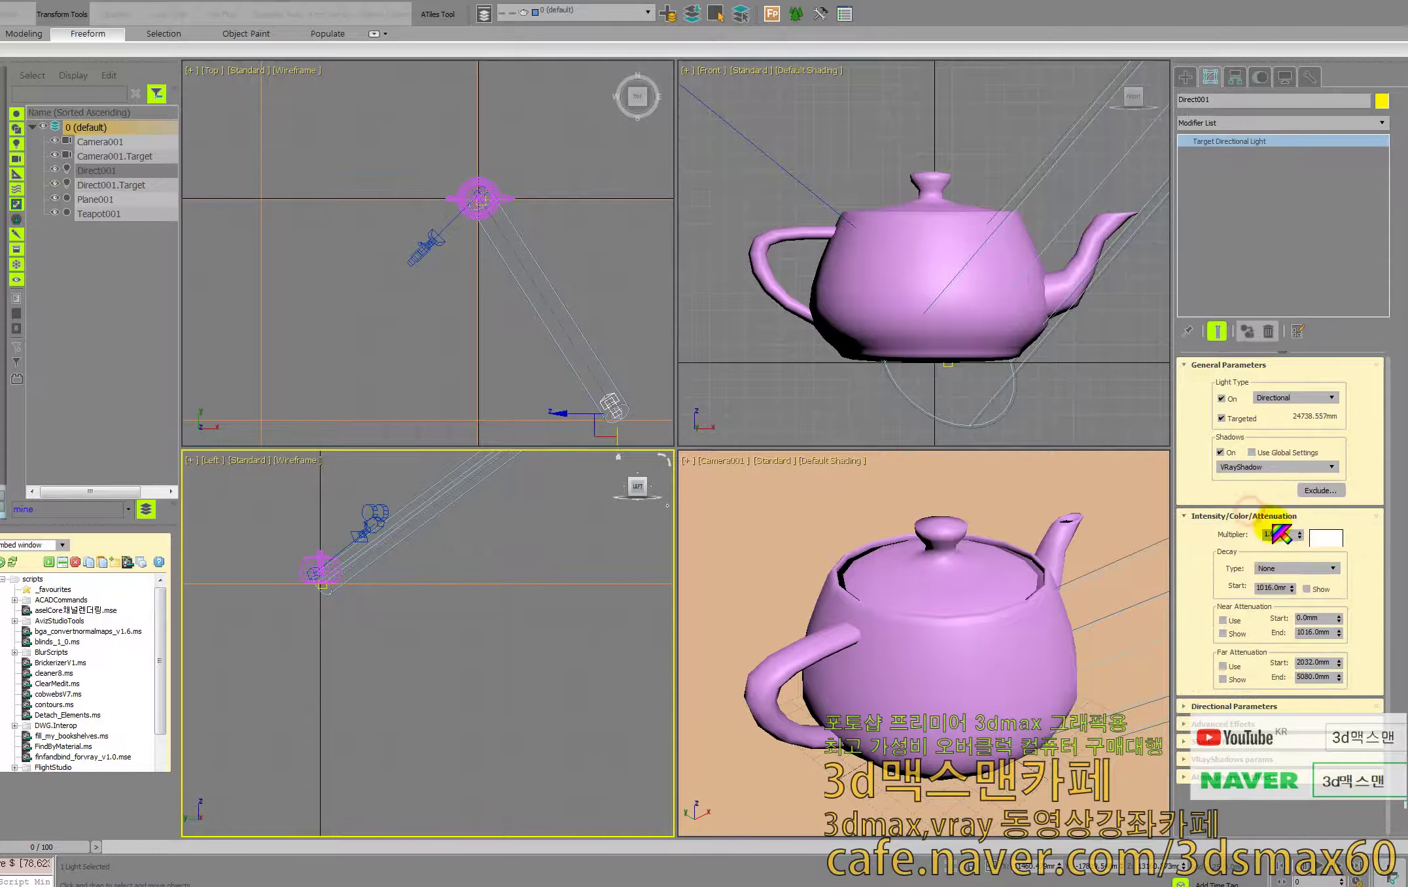
left_click(1277, 707)
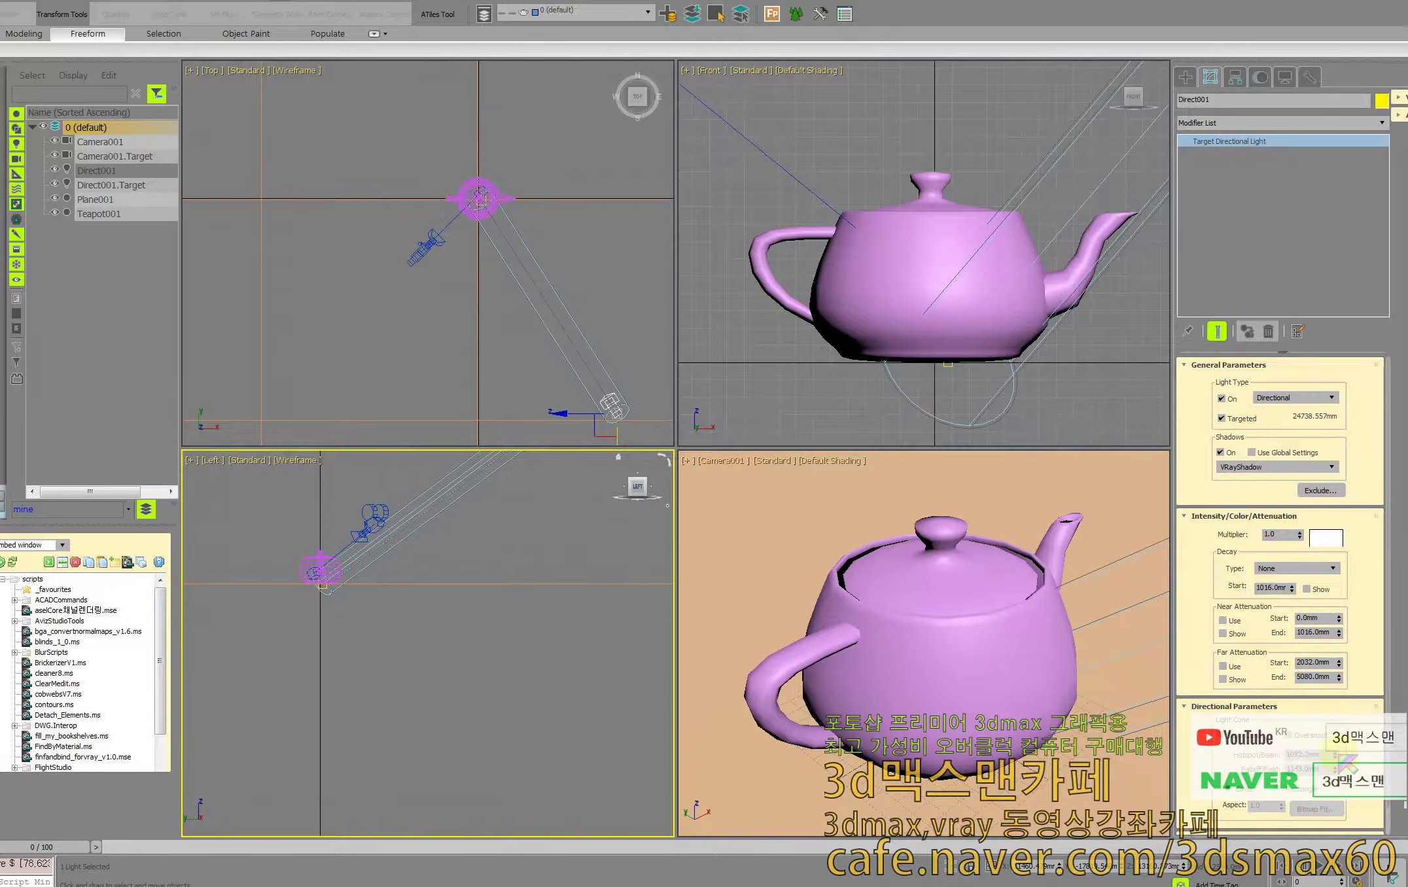
left_click_drag(1335, 755, 1335, 655)
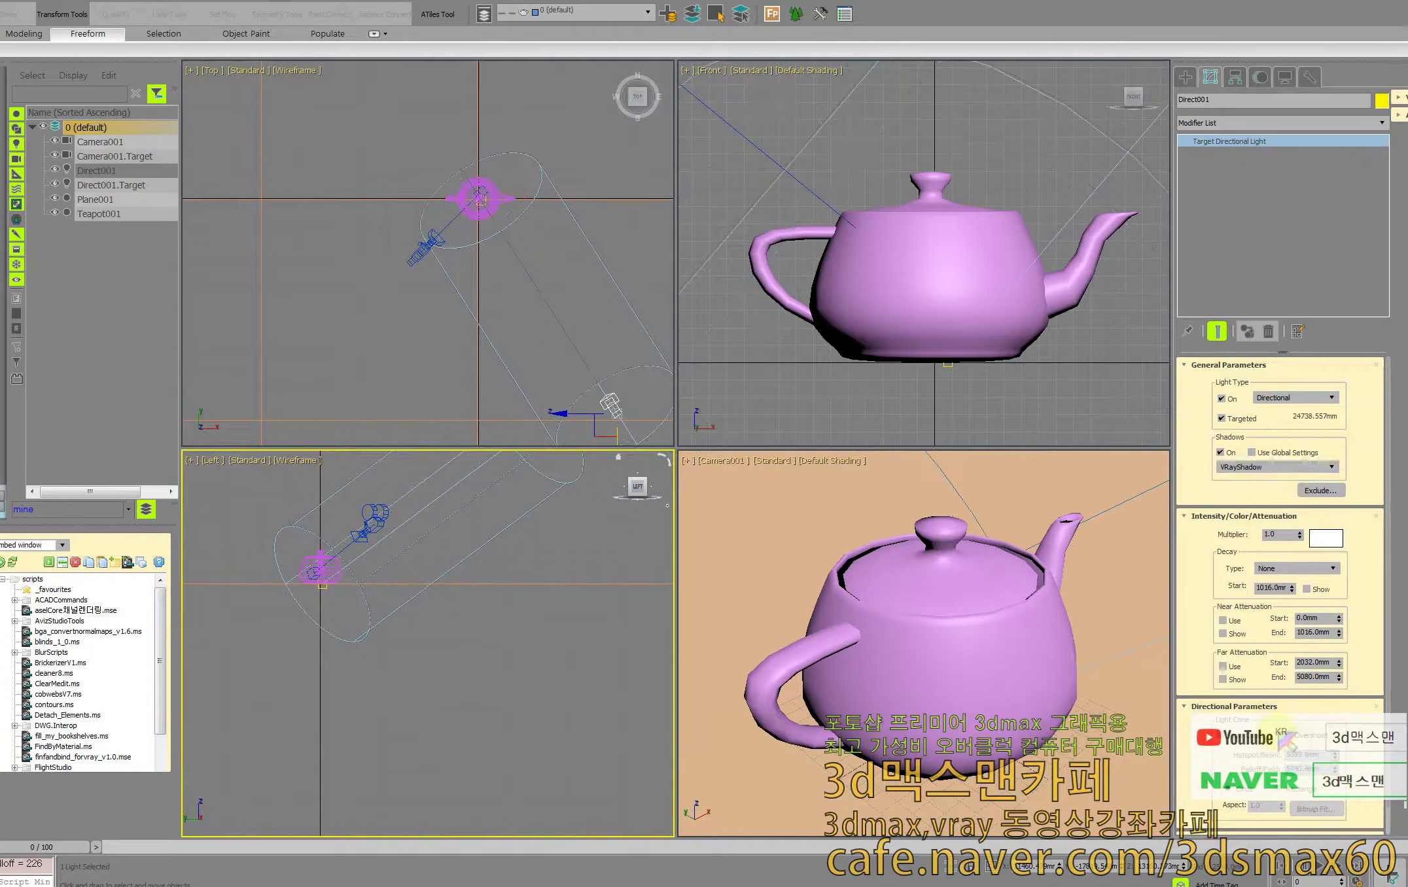
- Enable Low thread priority in the V-Ray system settings and run a test render of the Camera001 view, stopping it early
right_click(883, 524)
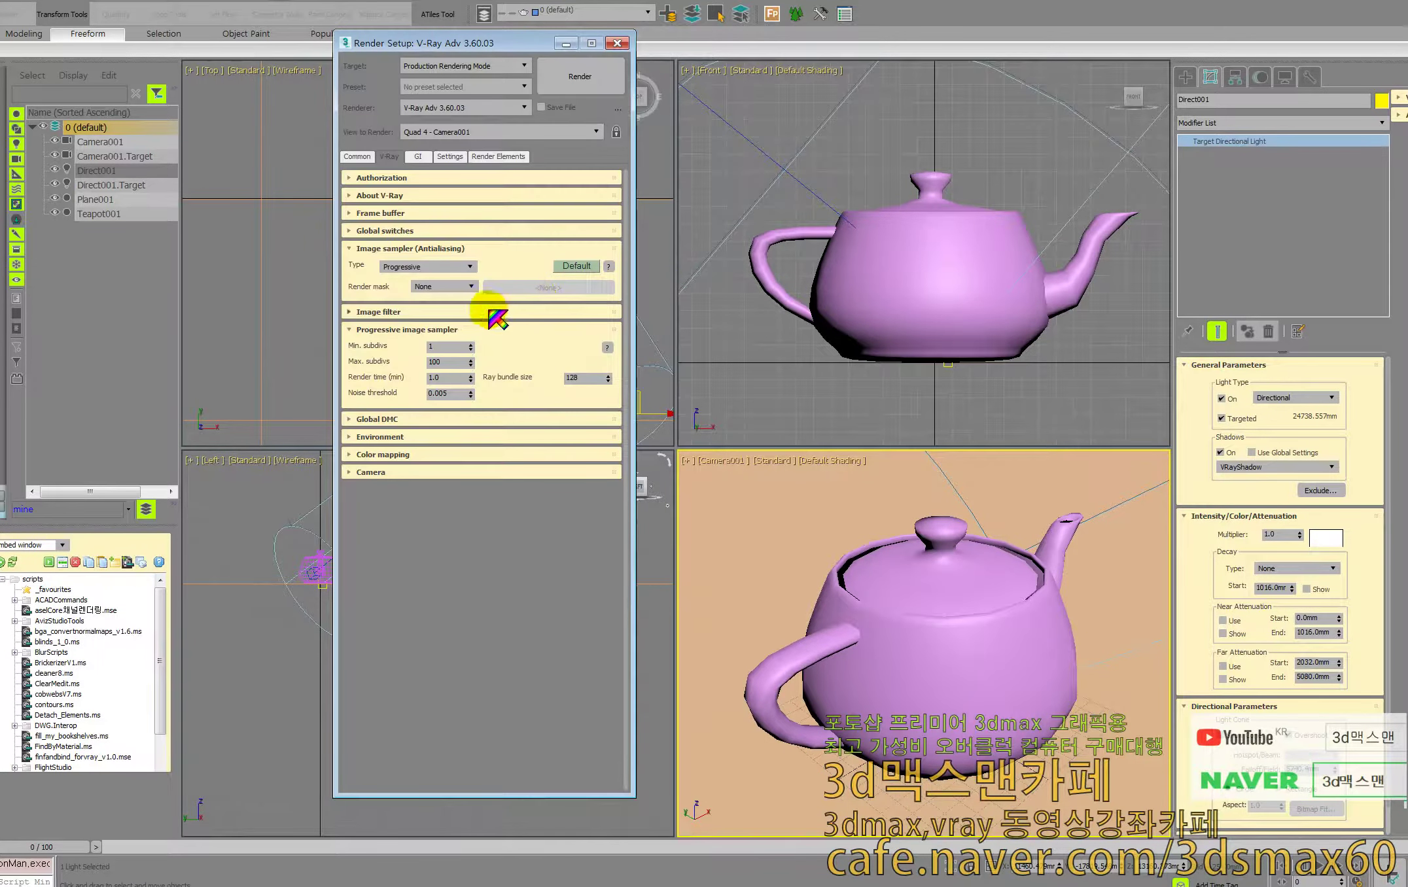
left_click(395, 437)
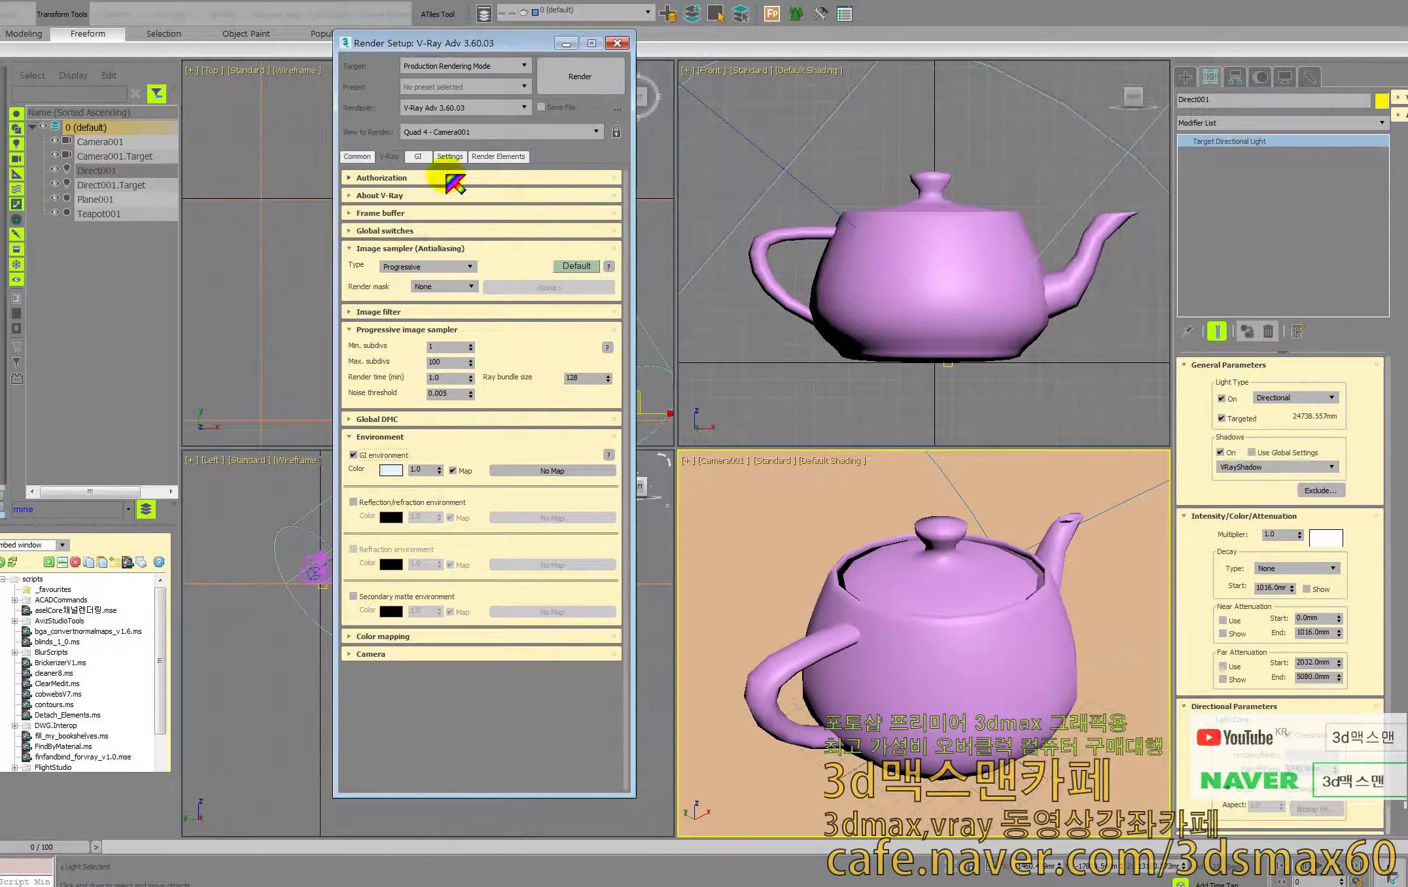
left_click(418, 156)
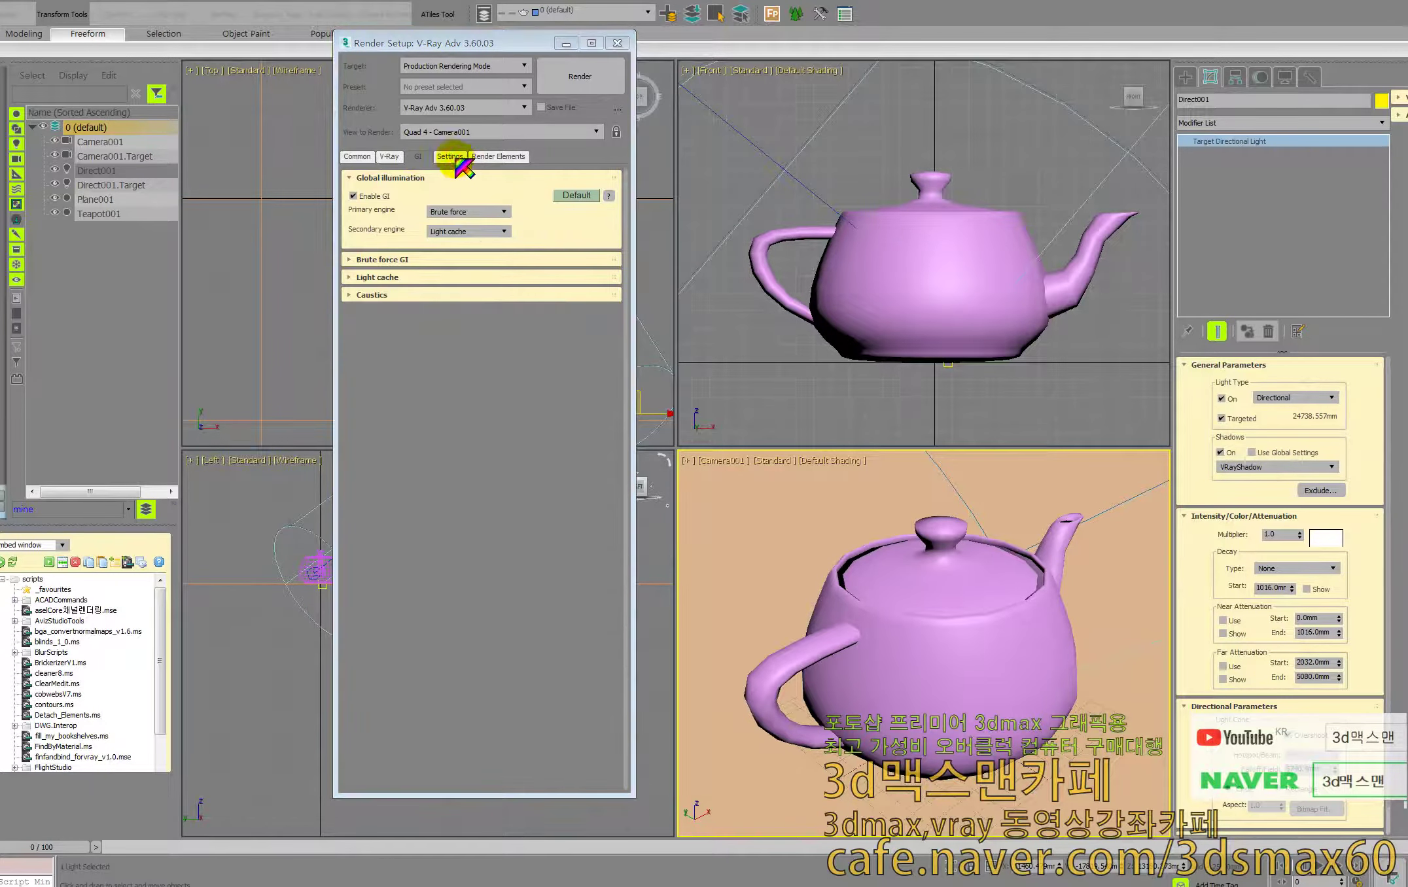
left_click(451, 157)
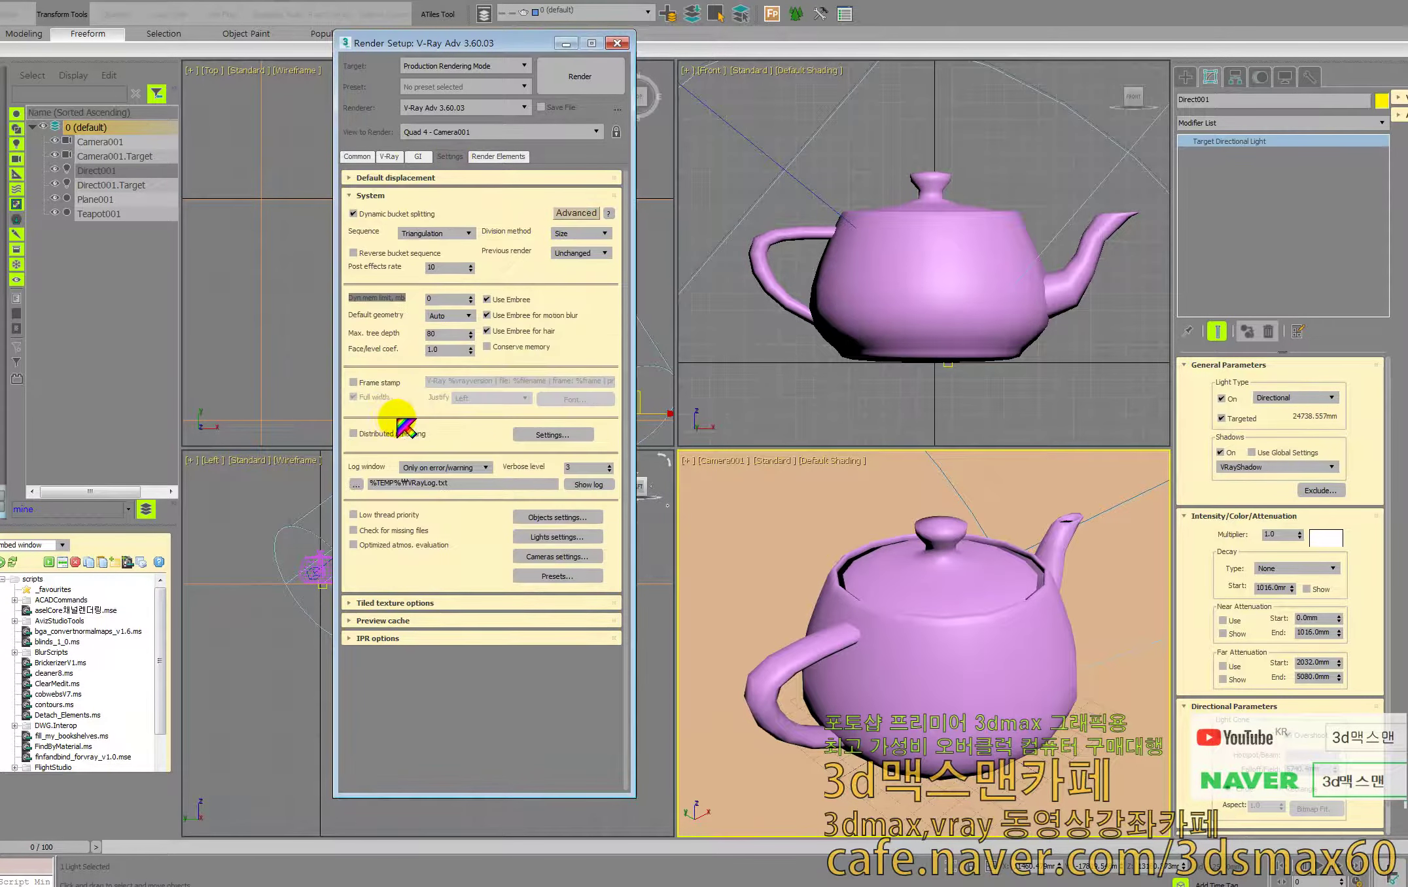
left_click(353, 514)
left_click(580, 76)
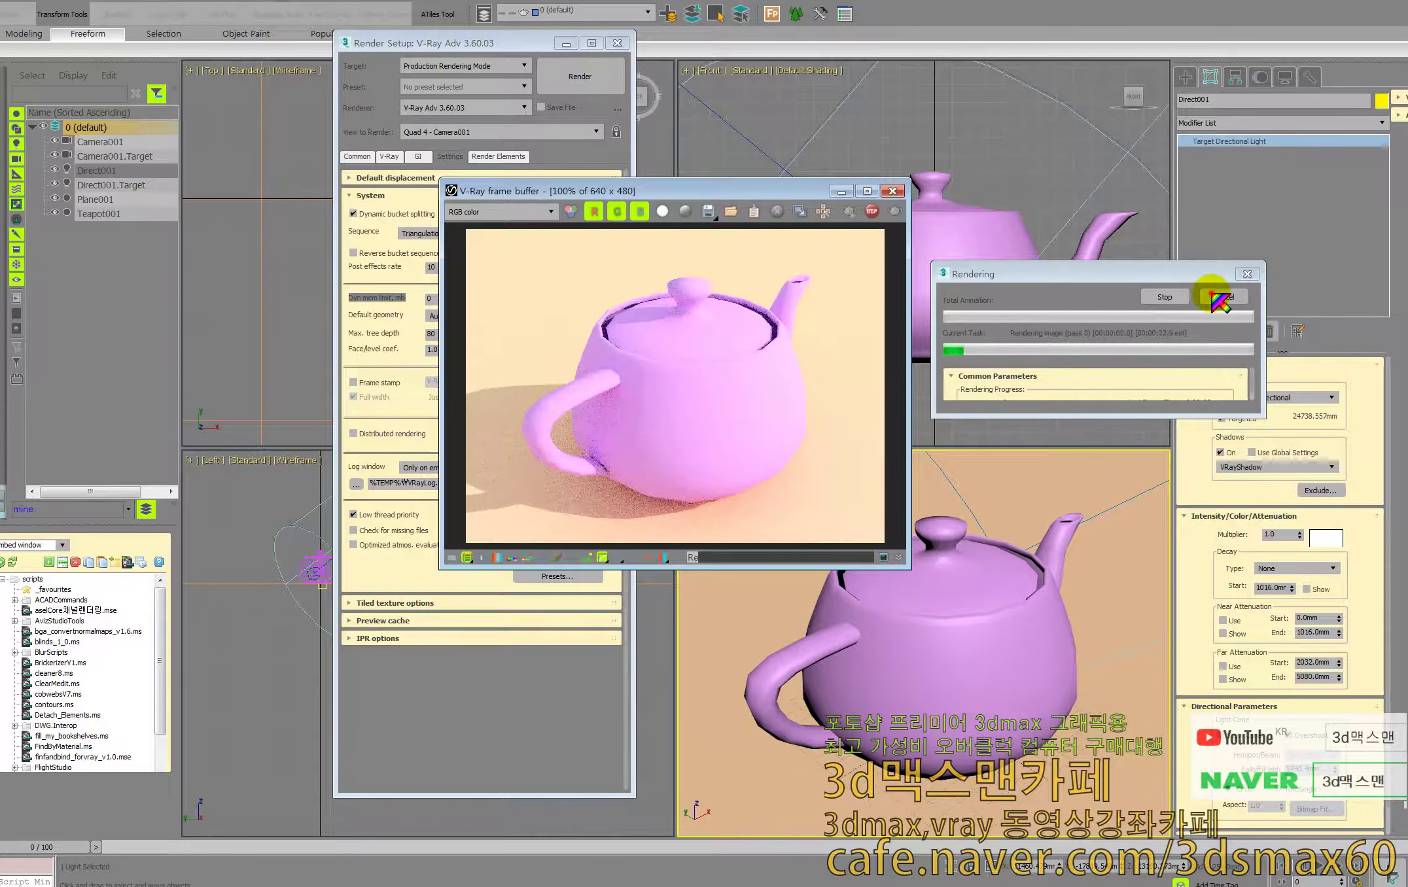
left_click(1159, 295)
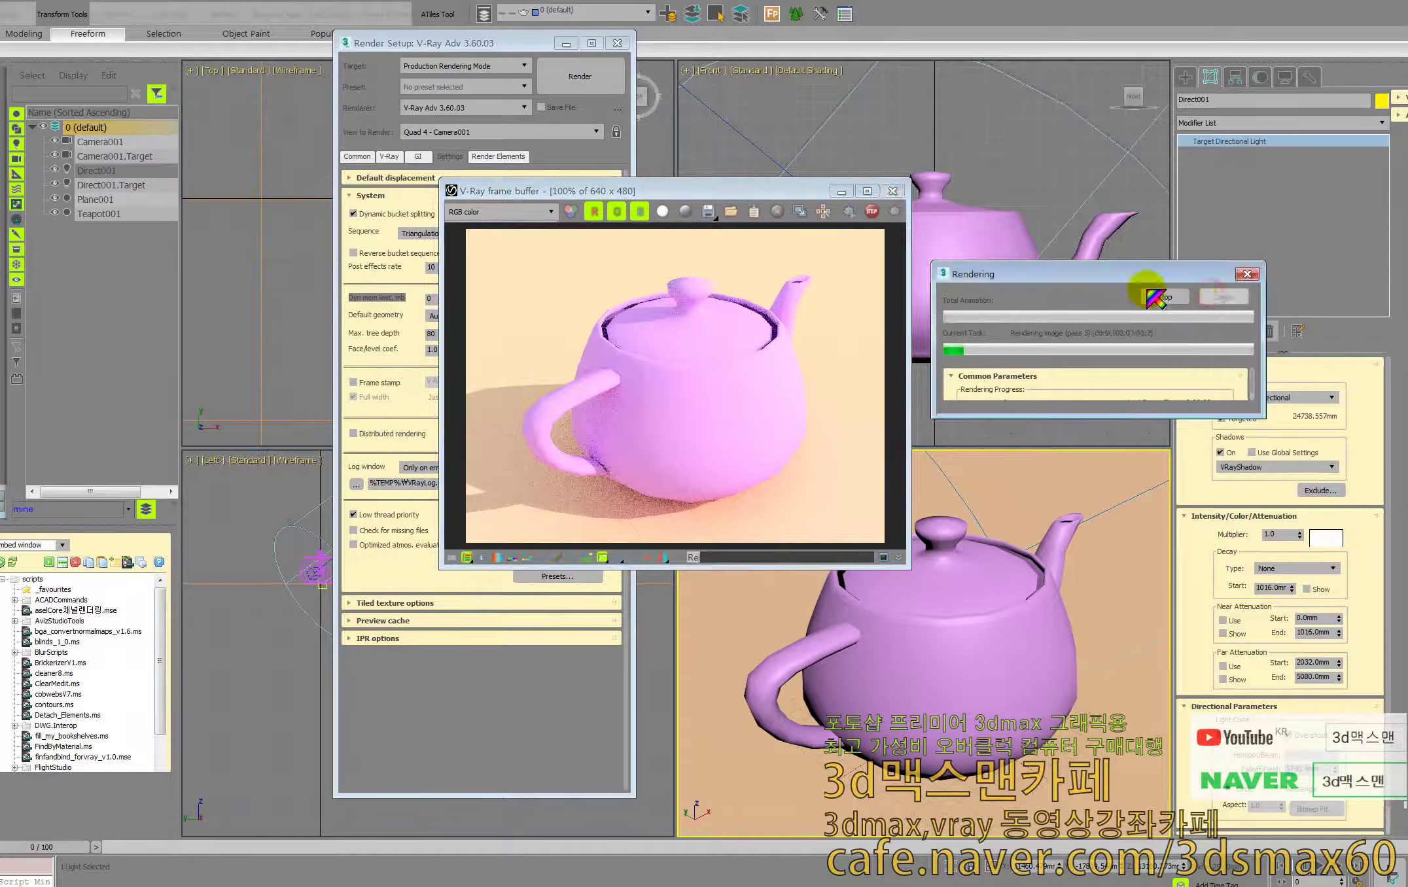
- Render the Front view and inspect the teapot up close in the V-Ray frame buffer
left_click(893, 191)
left_click(902, 185)
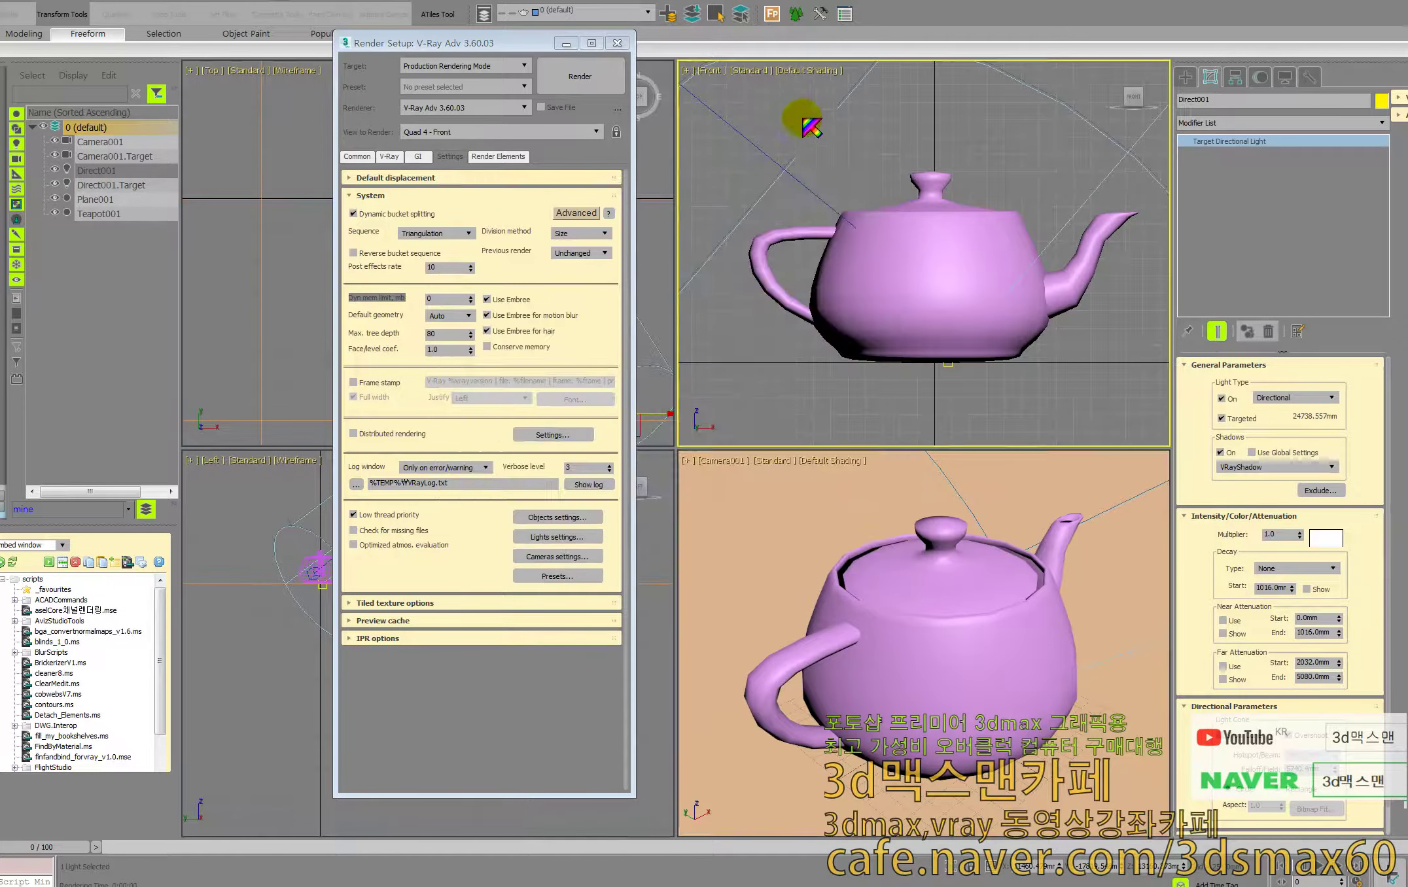
left_click(579, 79)
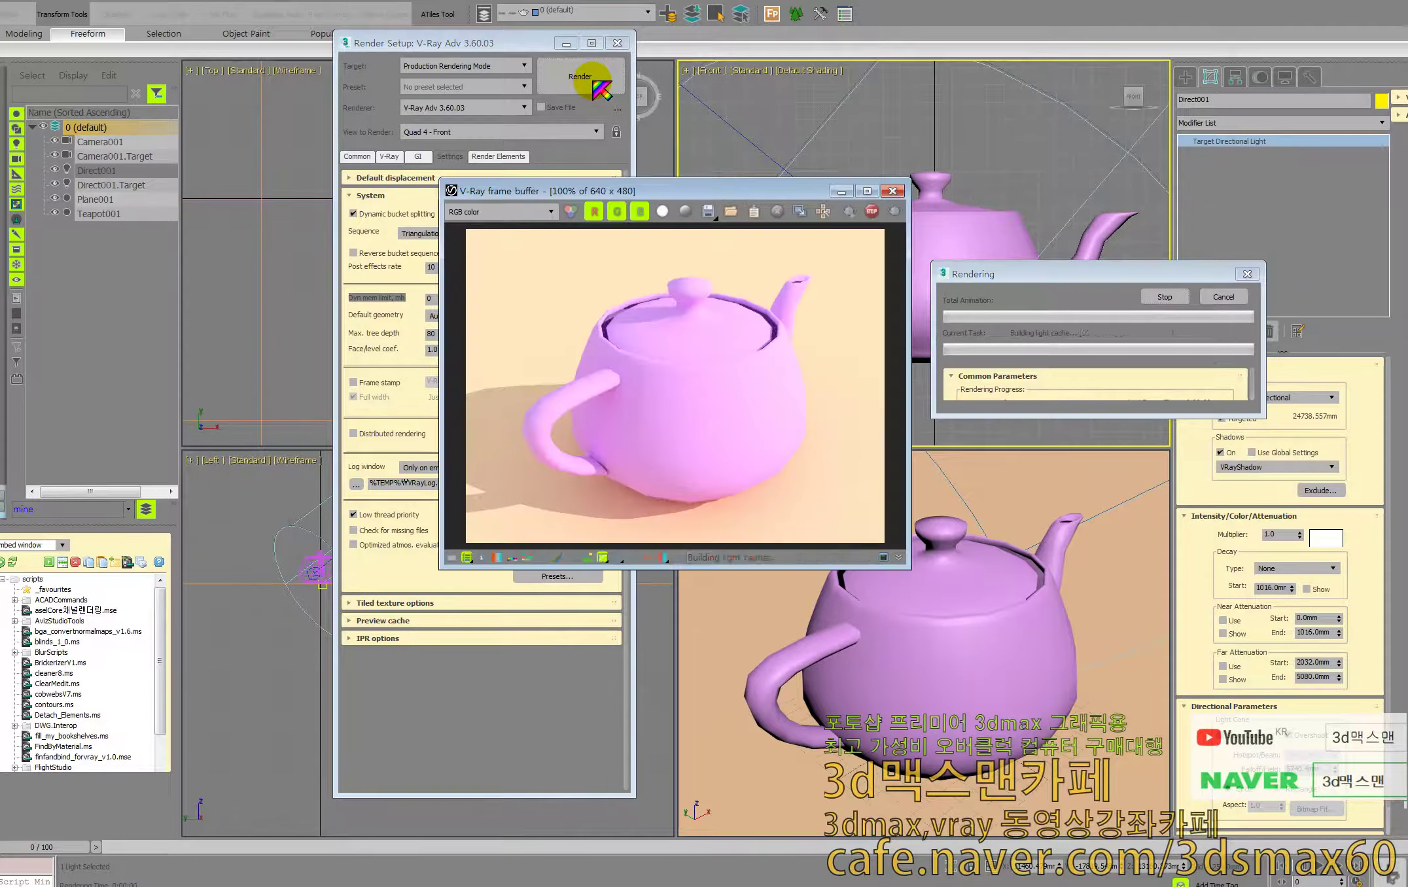
scroll(660, 341, "up", 1)
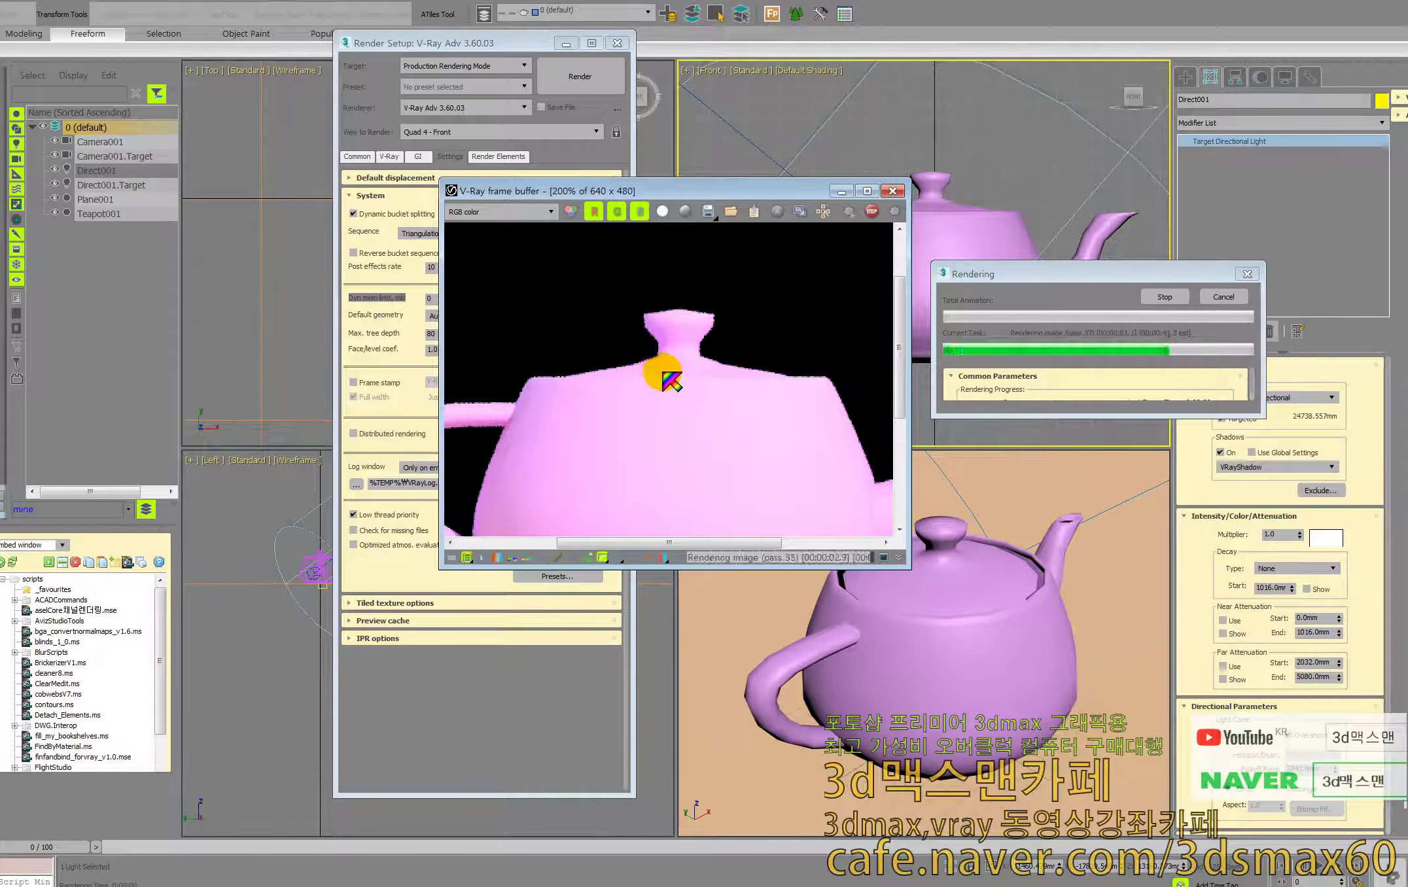
scroll(663, 373, "down", 1)
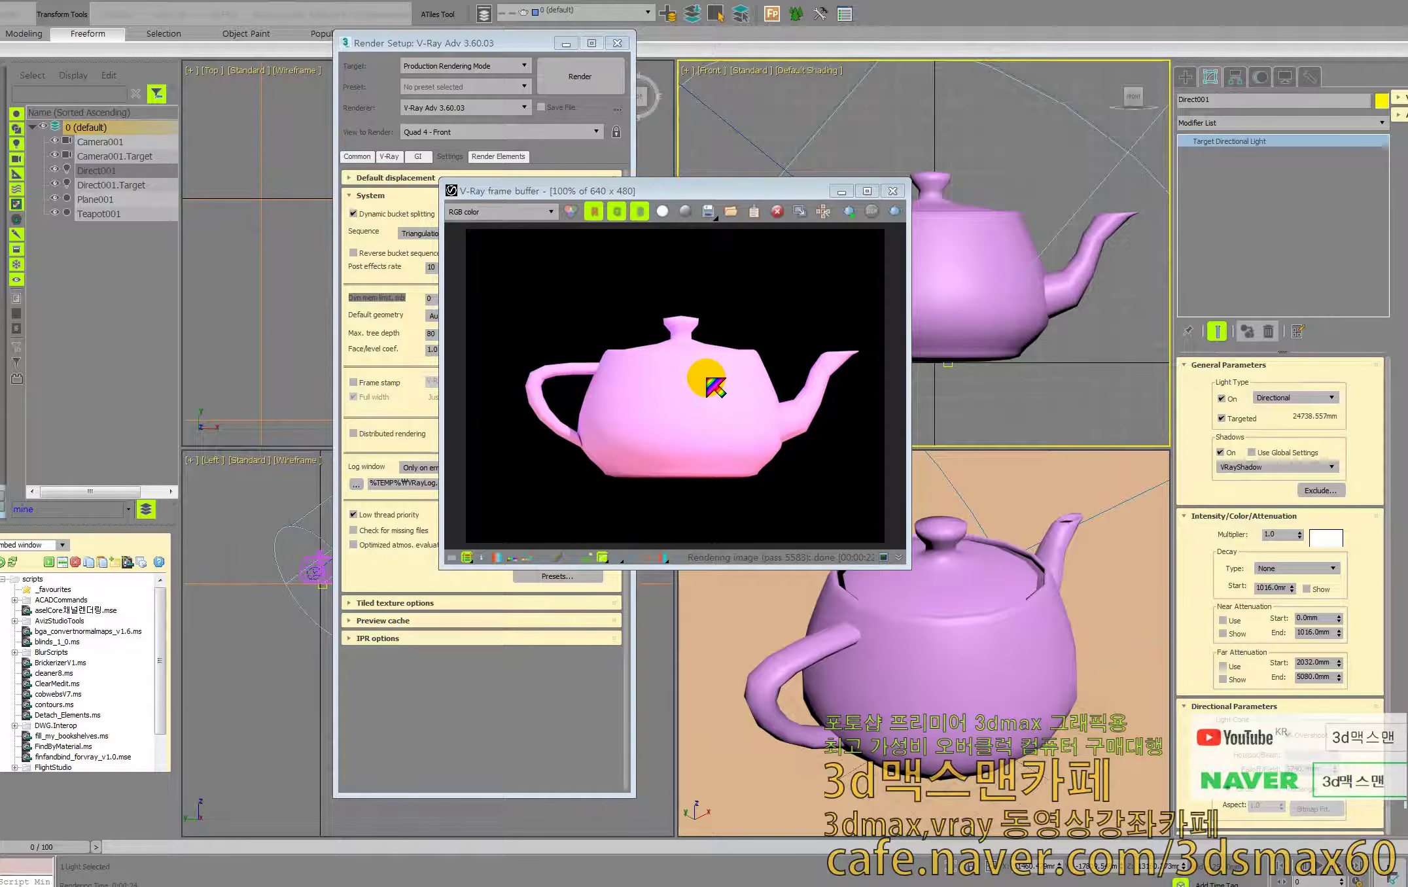
left_click(892, 190)
- Change Material #1 to a VRayLightMtl and assign it to the teapot
right_click(896, 242)
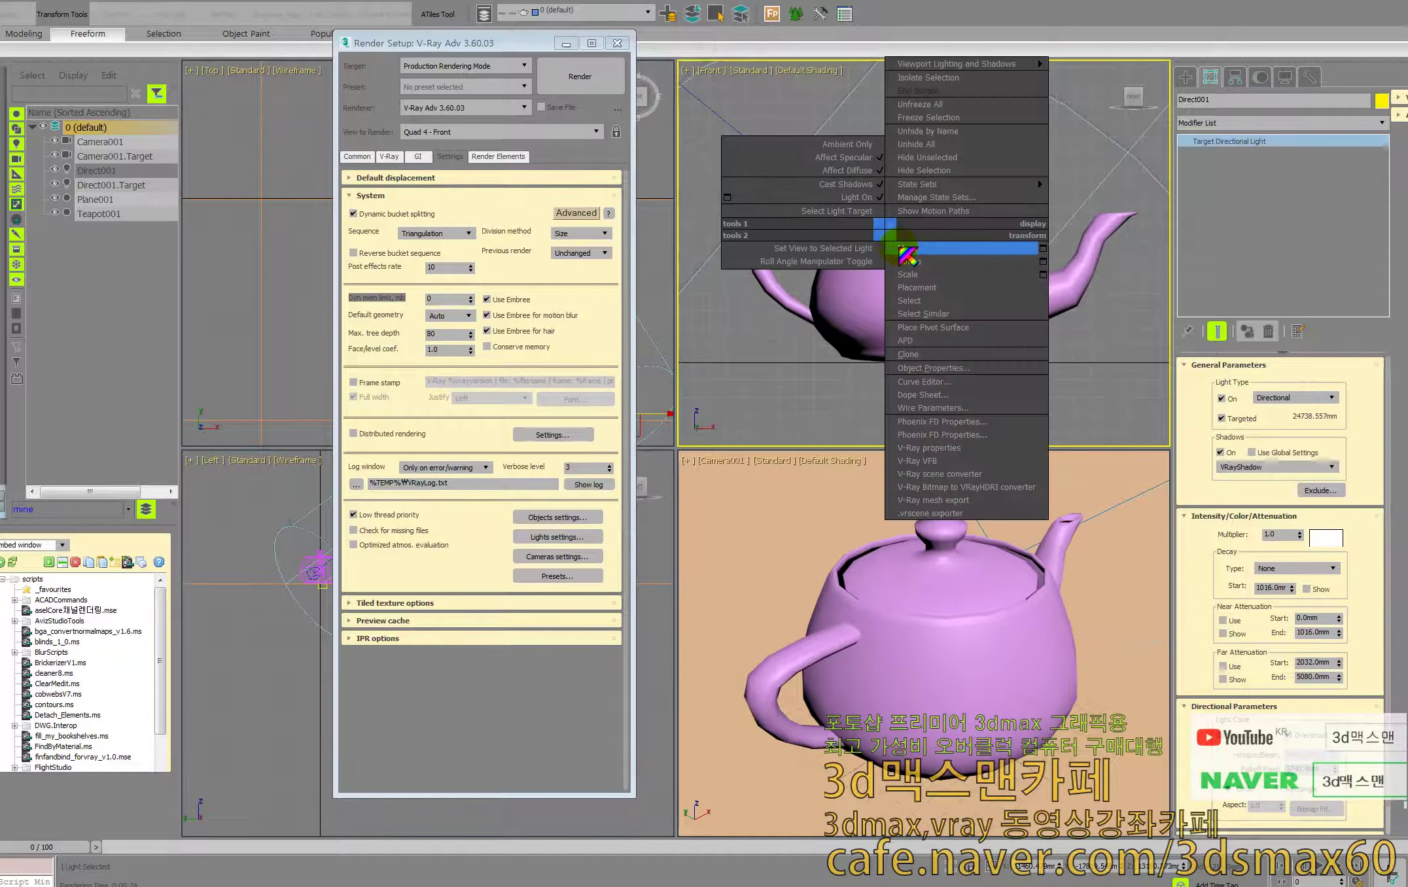
left_click(903, 245)
left_click(911, 248)
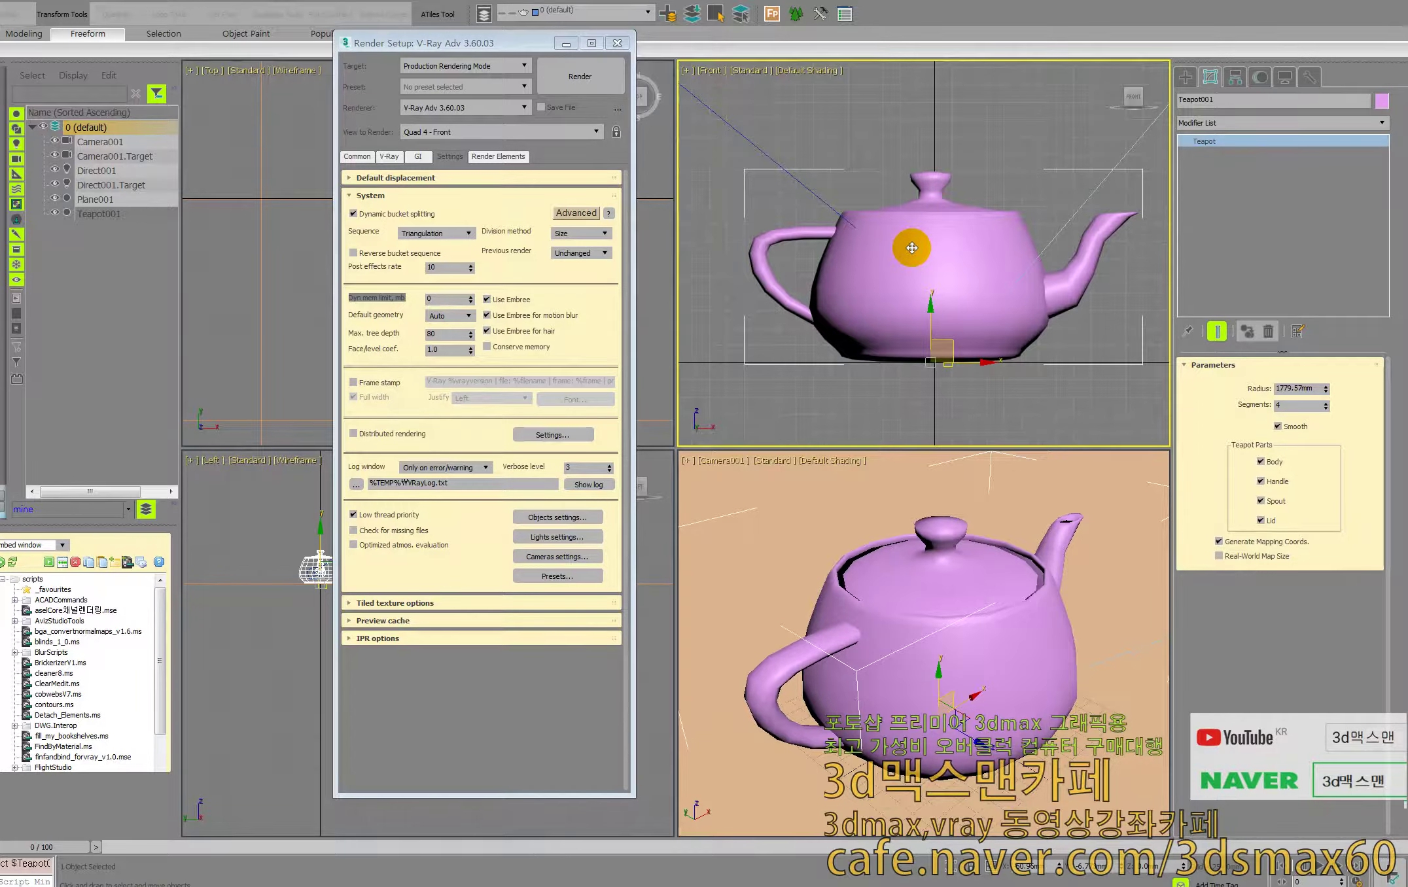
key("m")
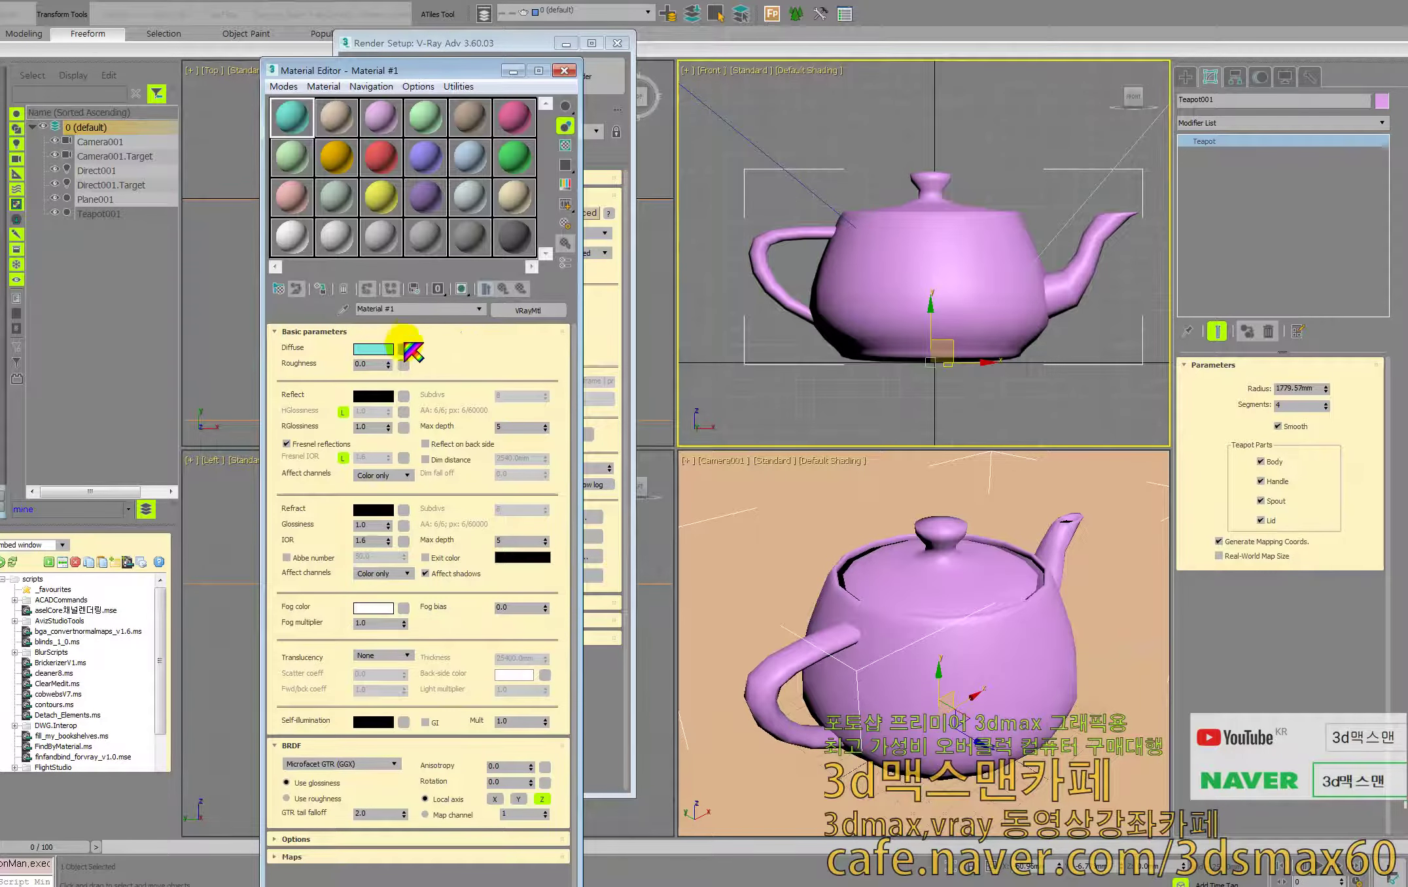
left_click(527, 310)
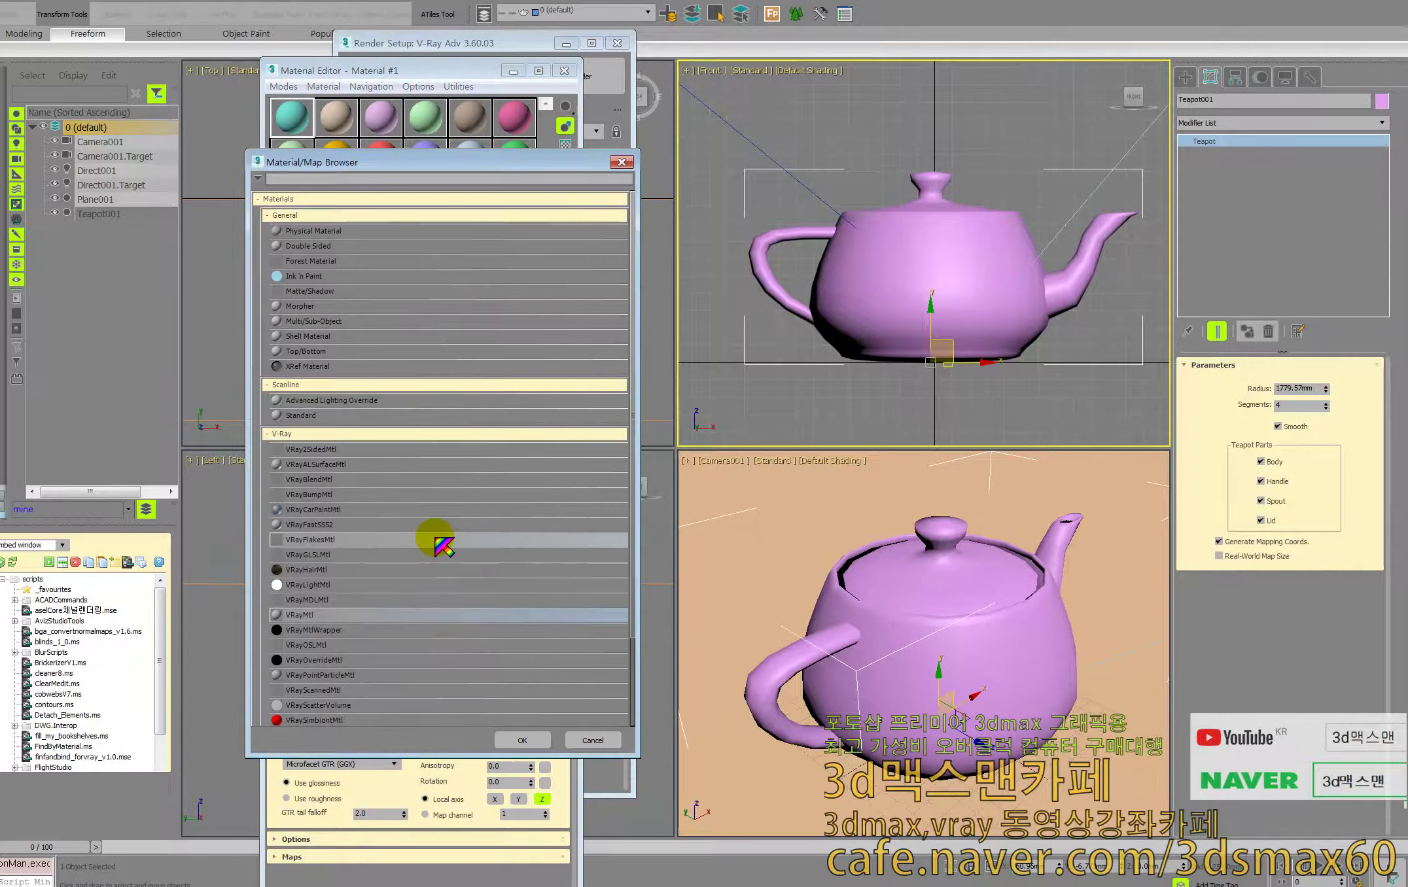
double_click(348, 582)
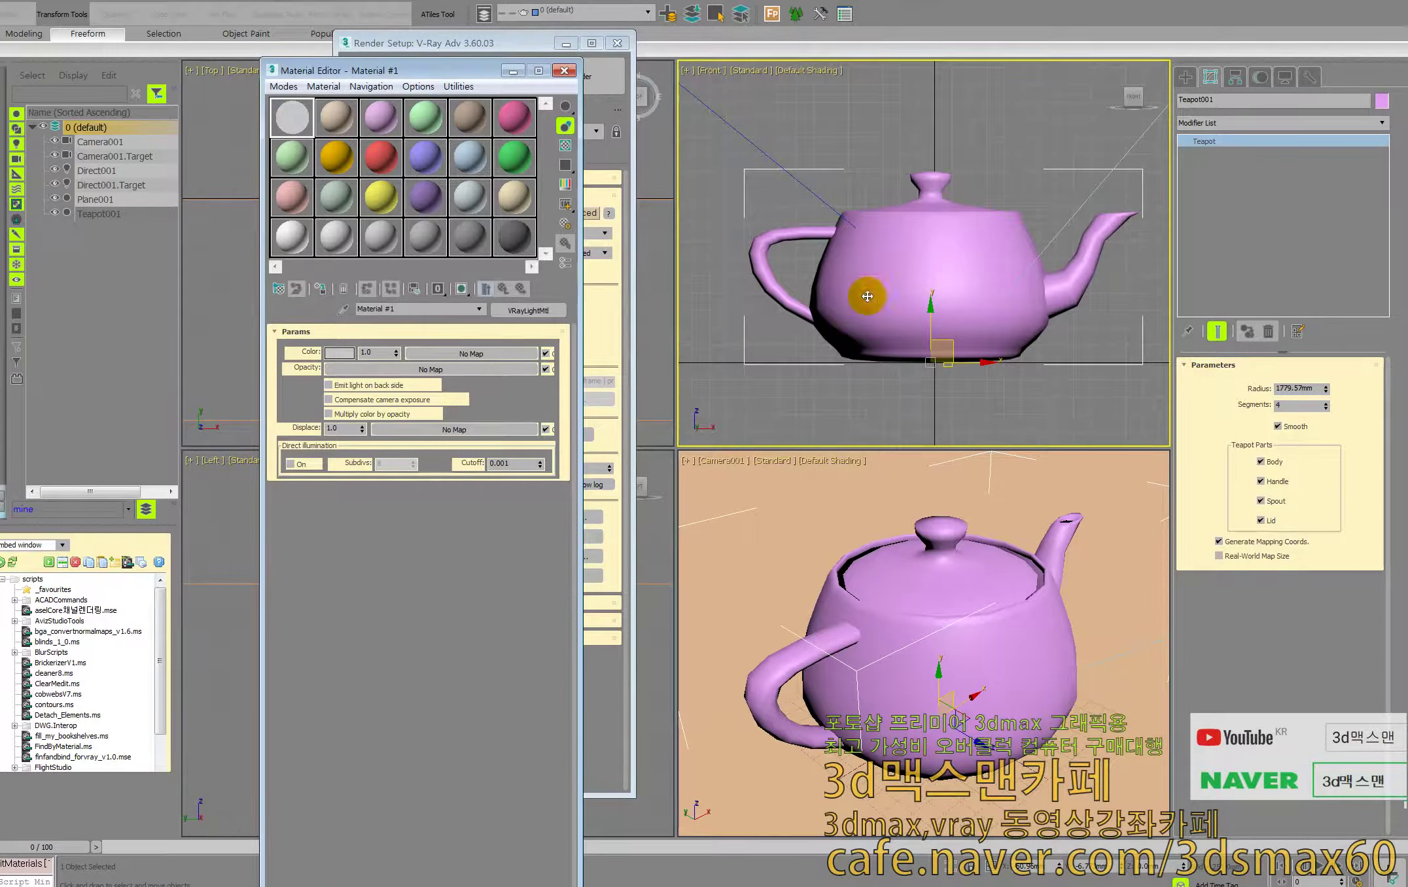
left_click_drag(292, 119, 985, 279)
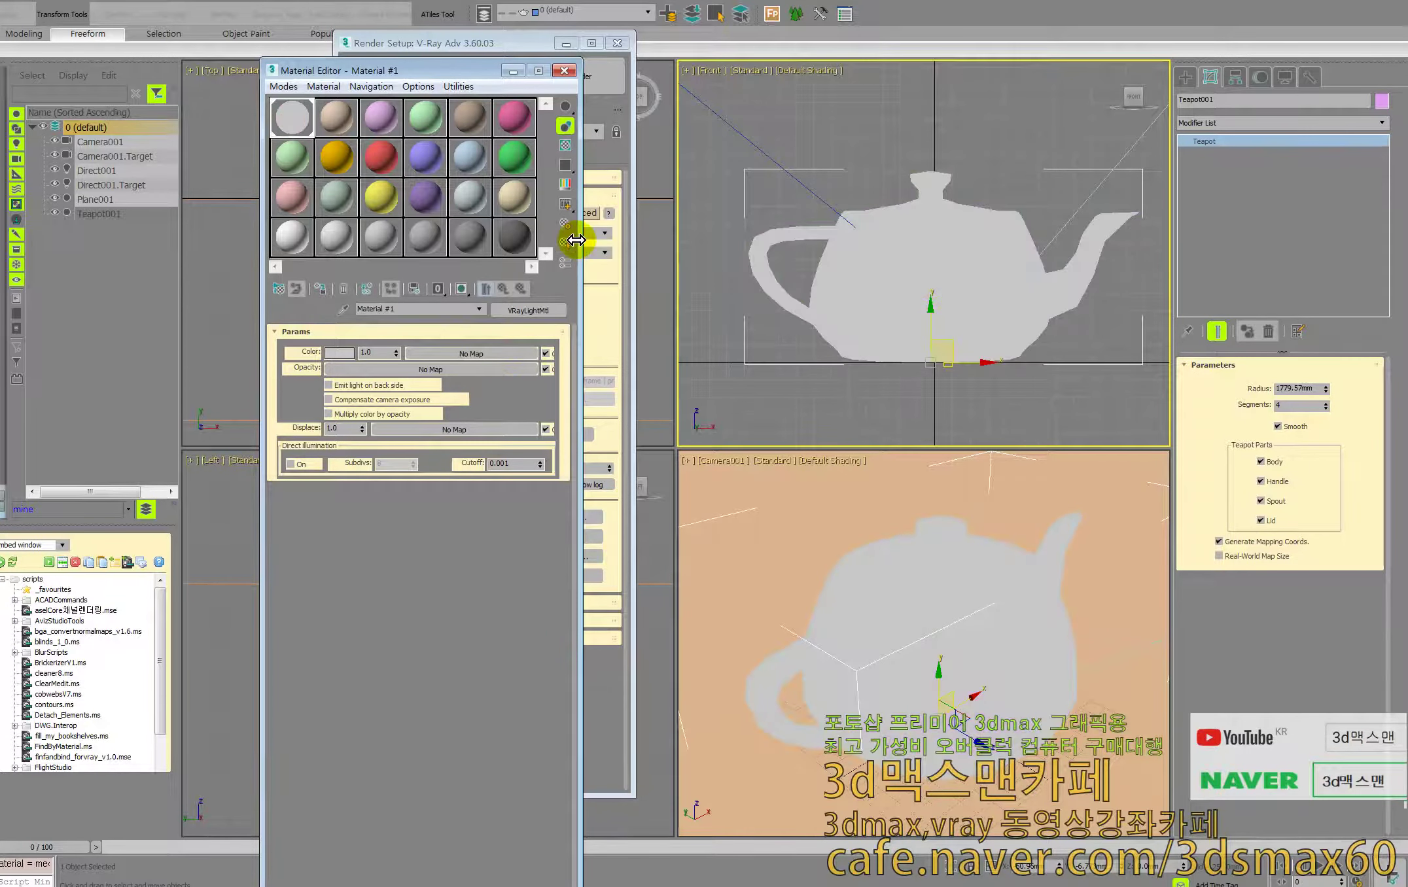
- Arrange the material and render setup windows side by side, and add a VRayToon atmospheric effect to the environment
left_click_drag(413, 70, 221, 84)
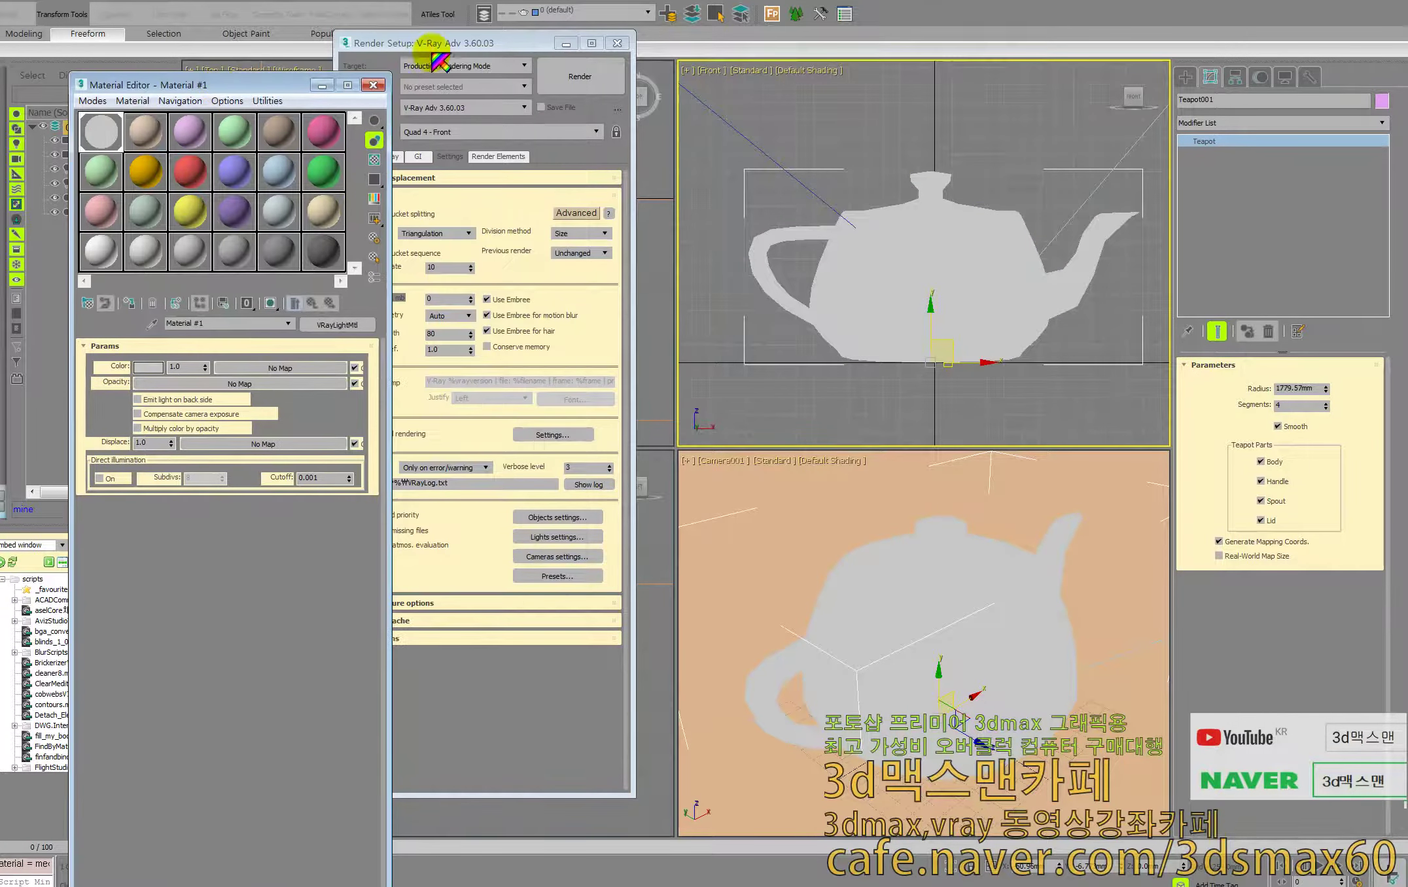
left_click_drag(453, 45, 582, 94)
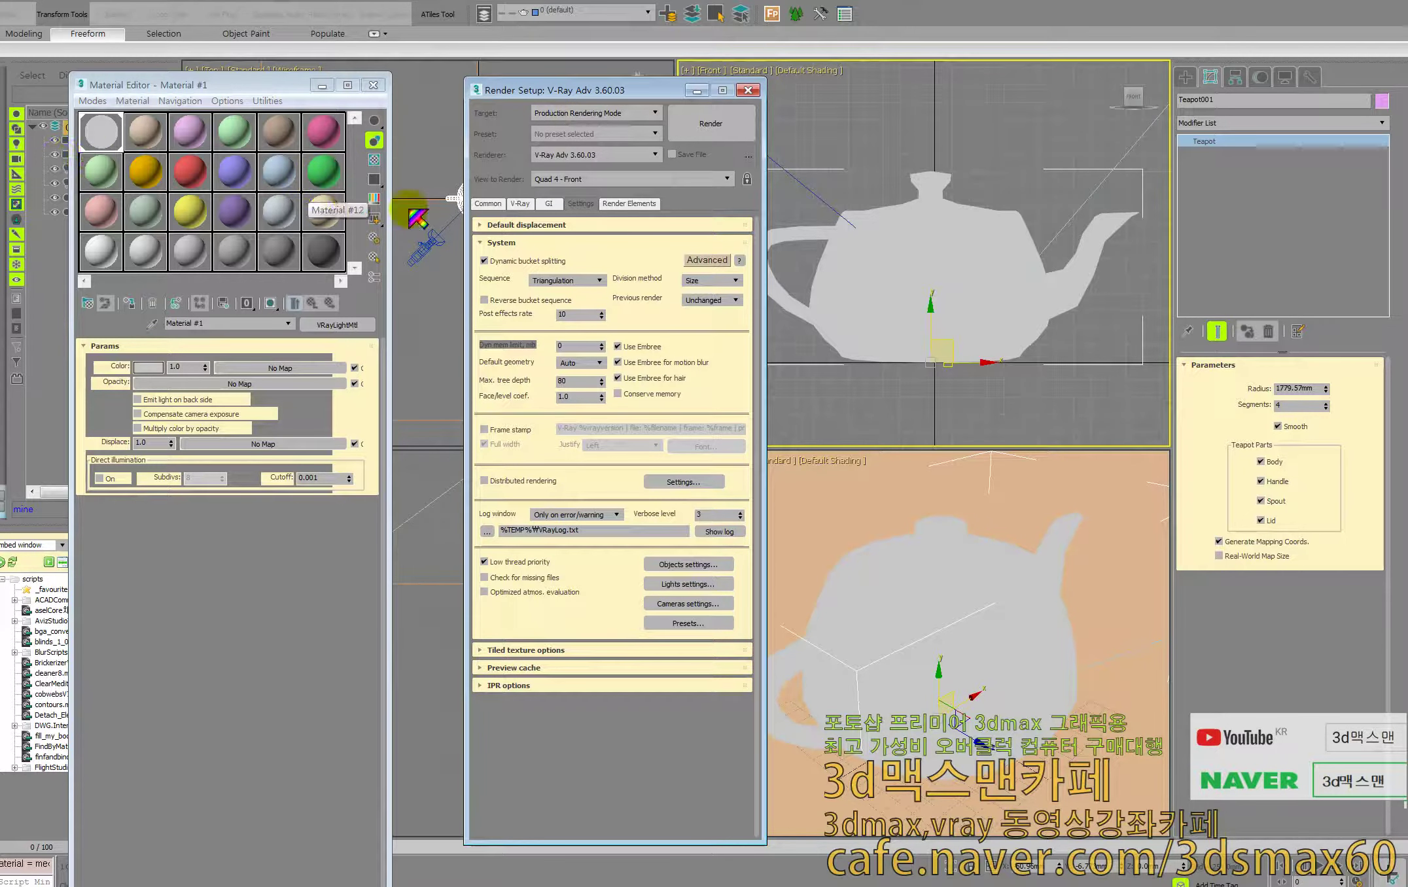
right_click(822, 486)
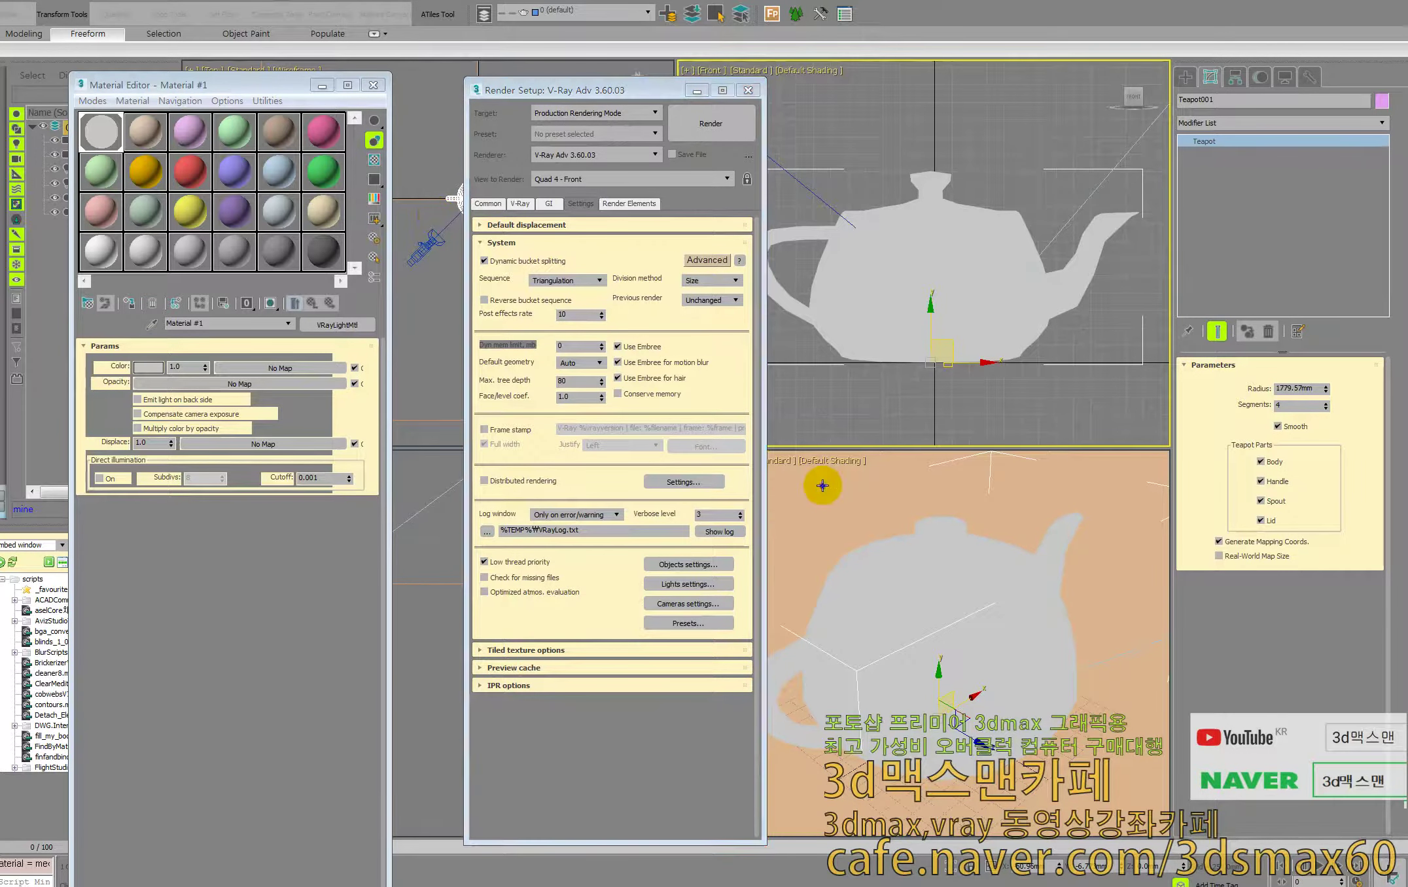
right_click(863, 380)
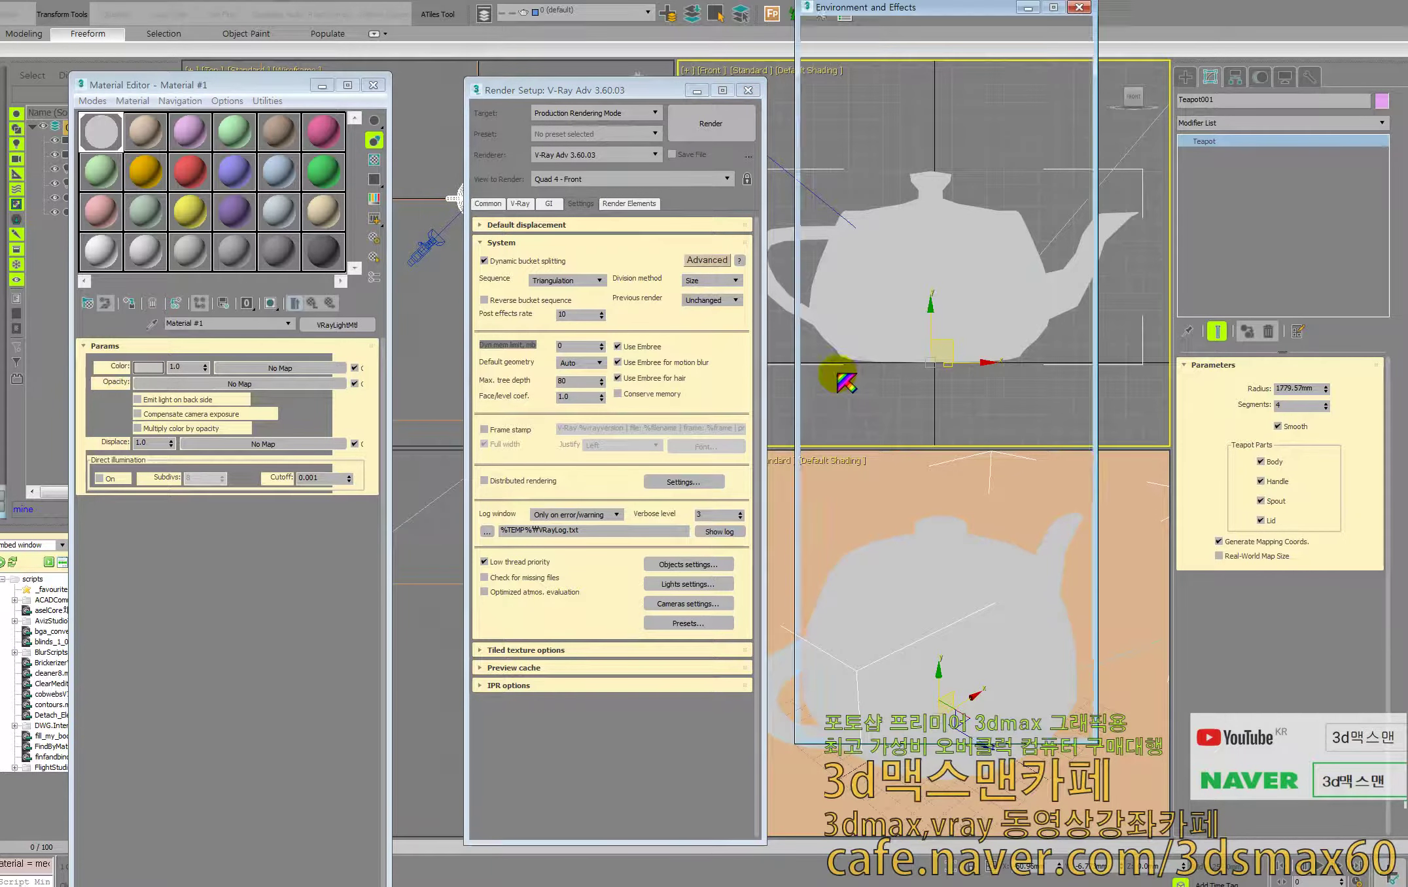
key("8")
left_click(1038, 326)
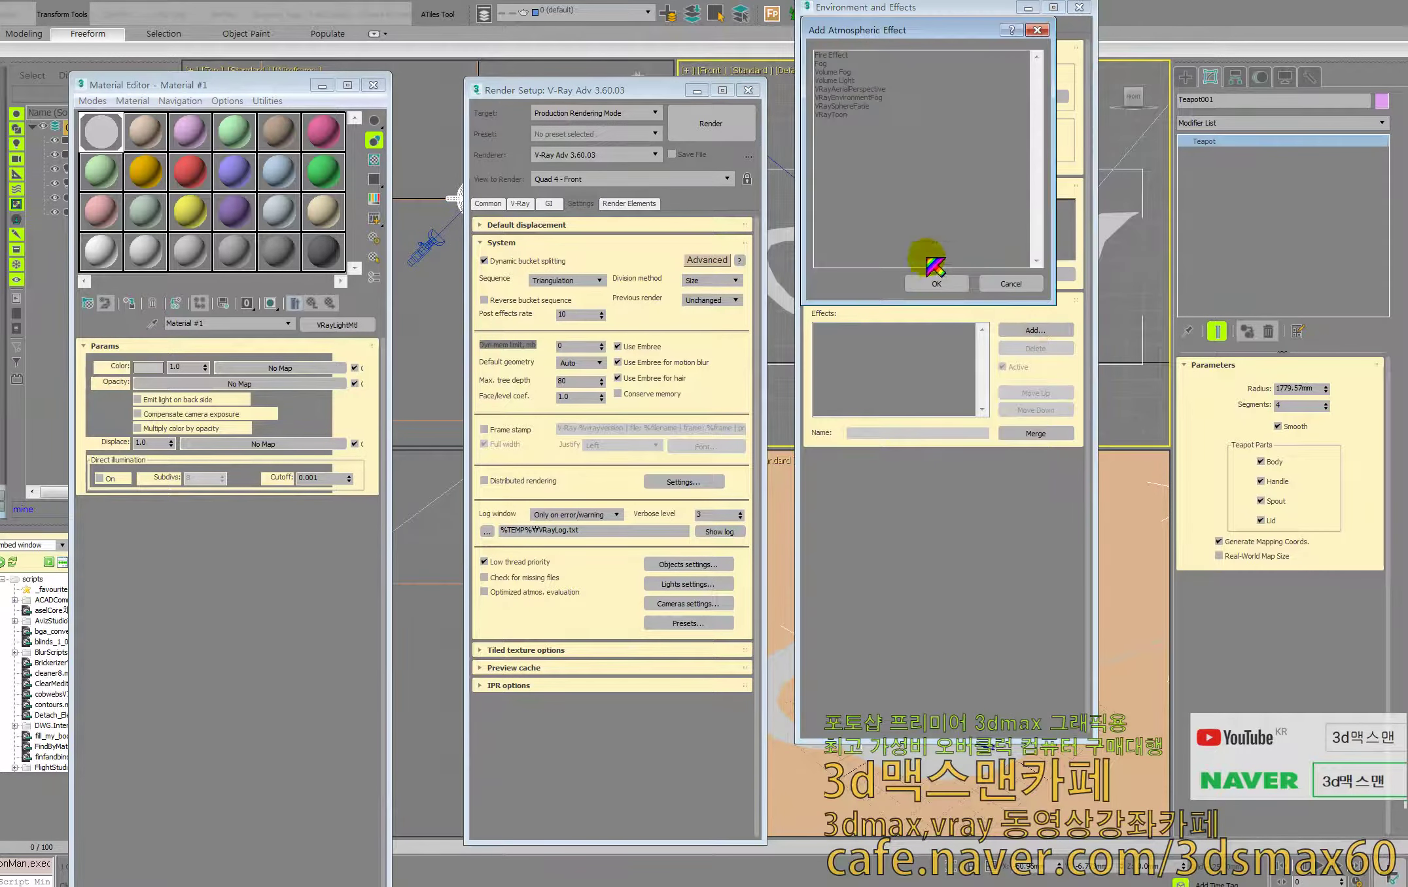
double_click(832, 115)
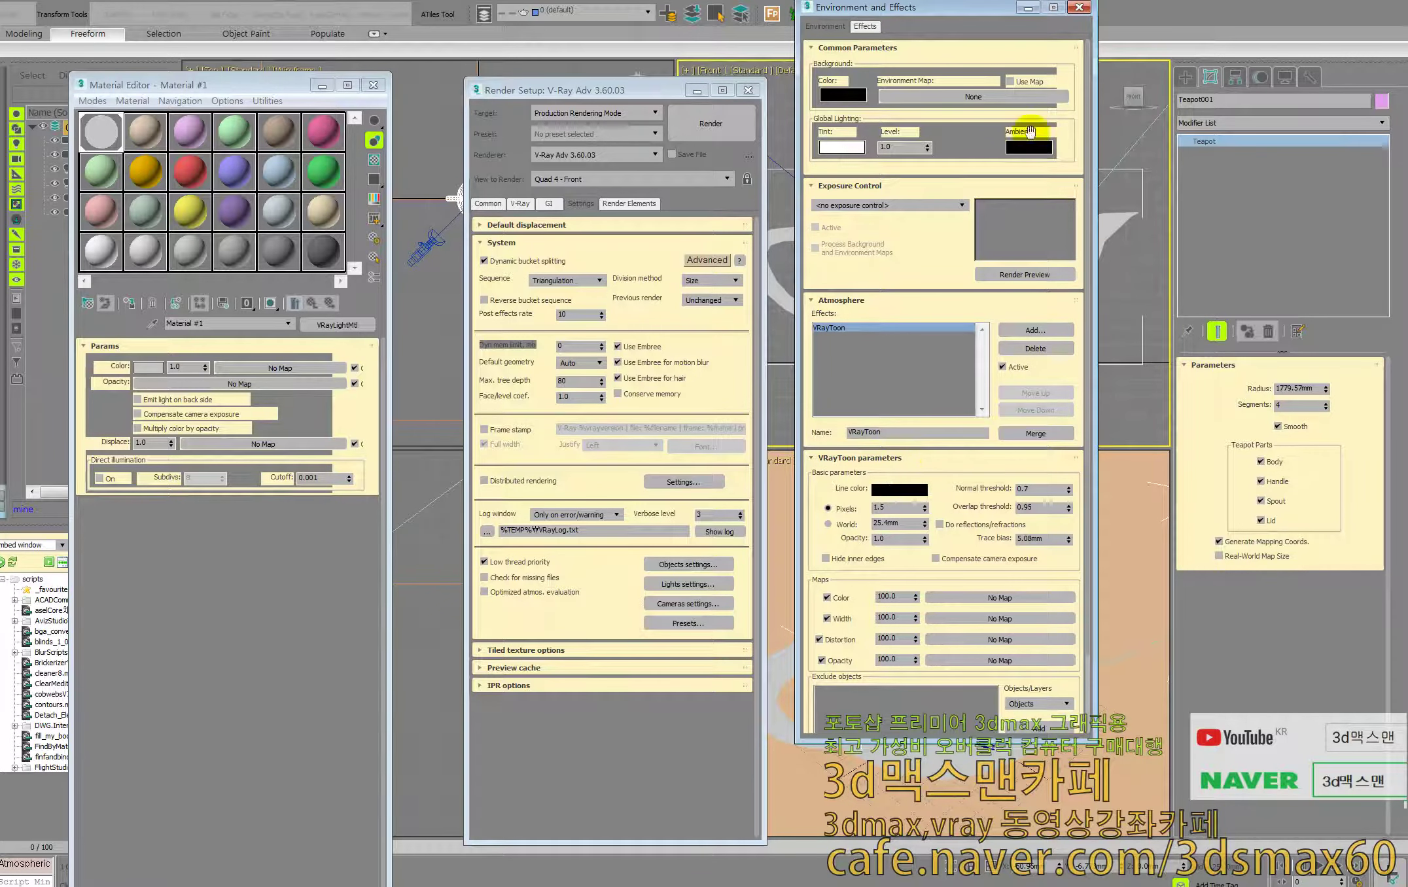
- Test-render the Front view with the VRayToon effect, cancel it early and close the frame buffer
left_click(731, 126)
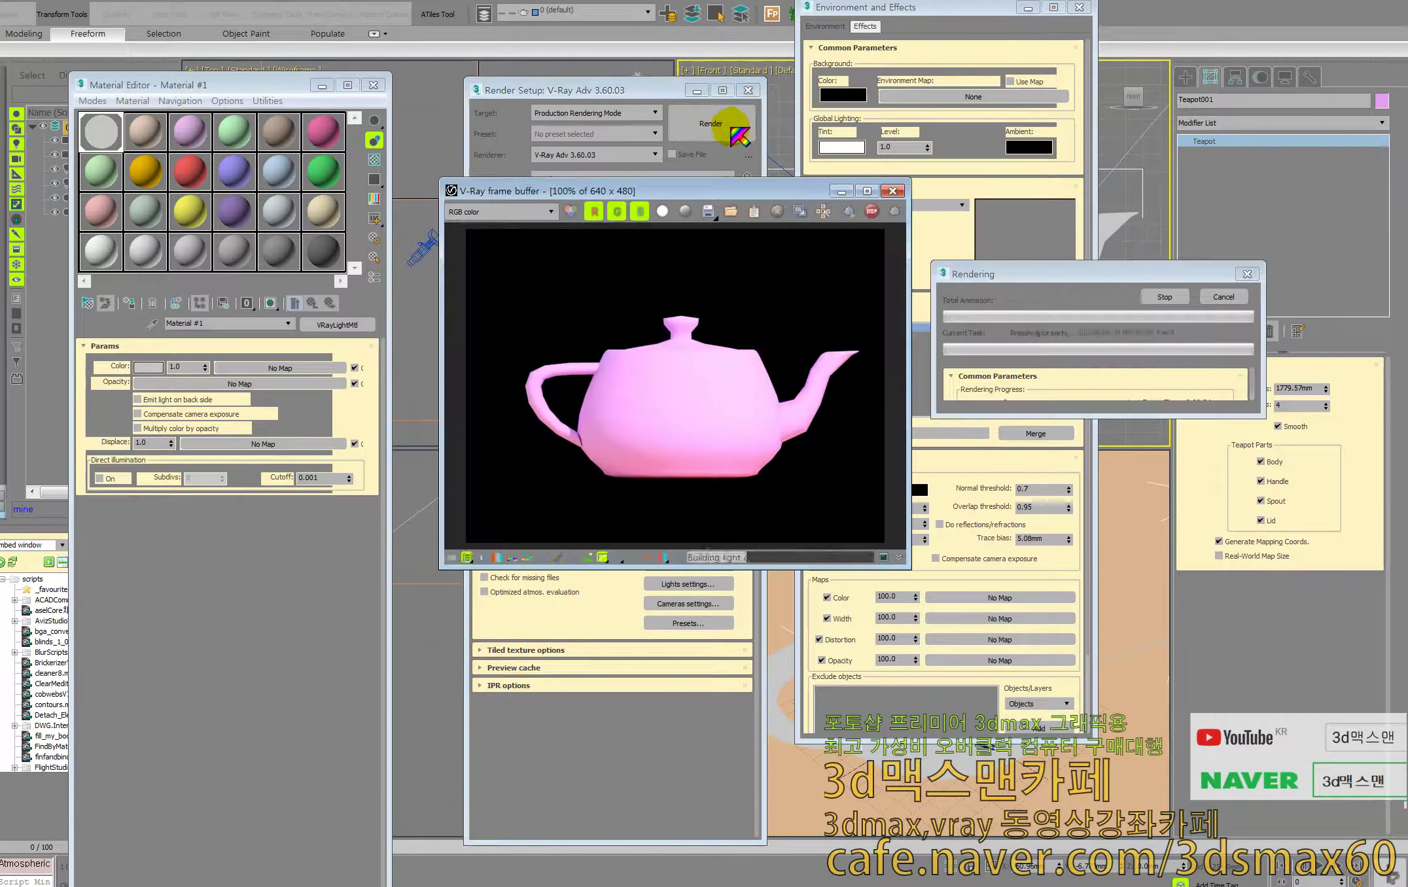
left_click(684, 368)
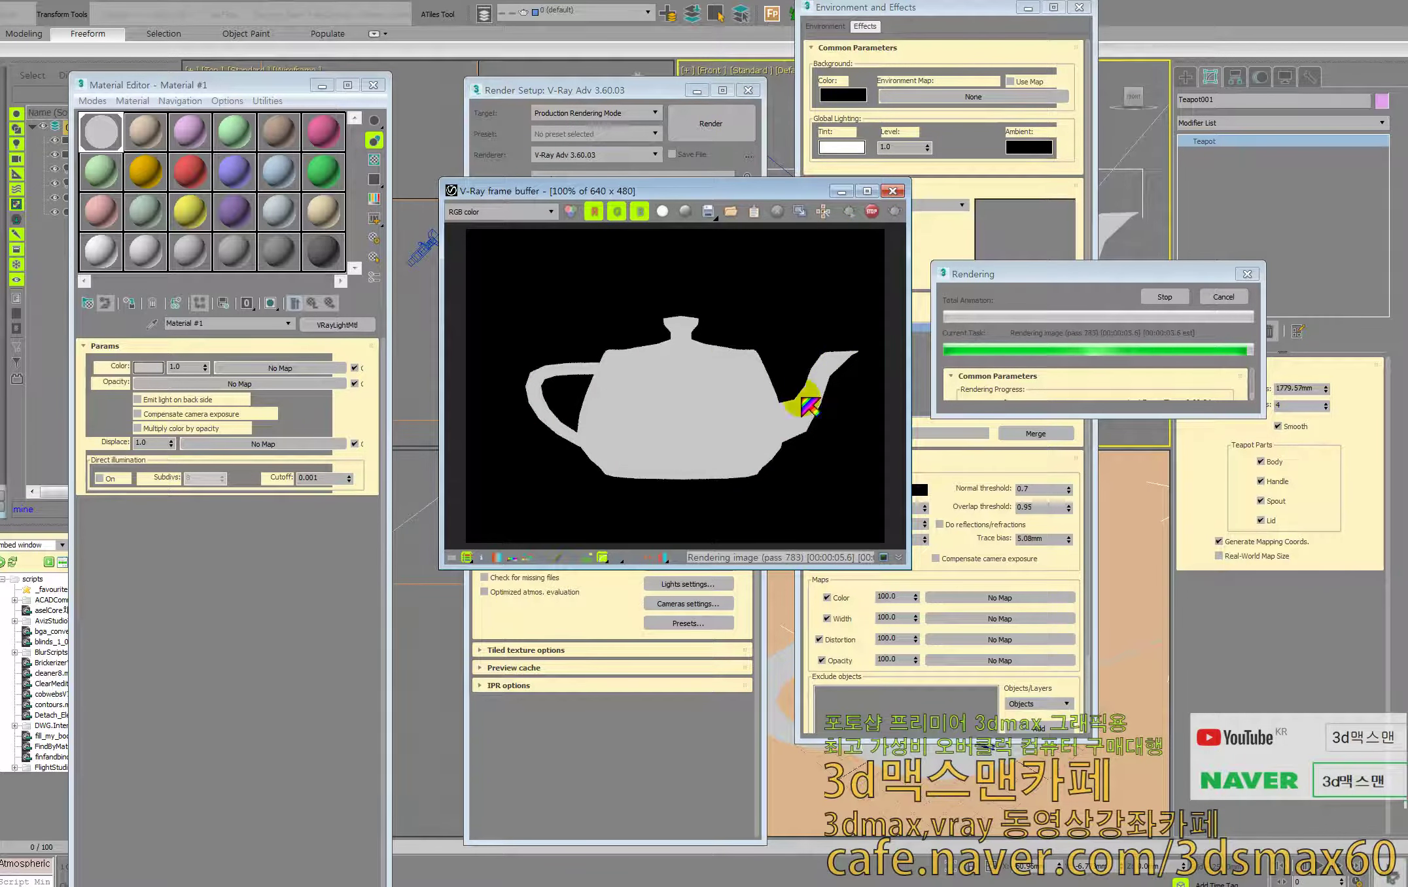
left_click(1224, 298)
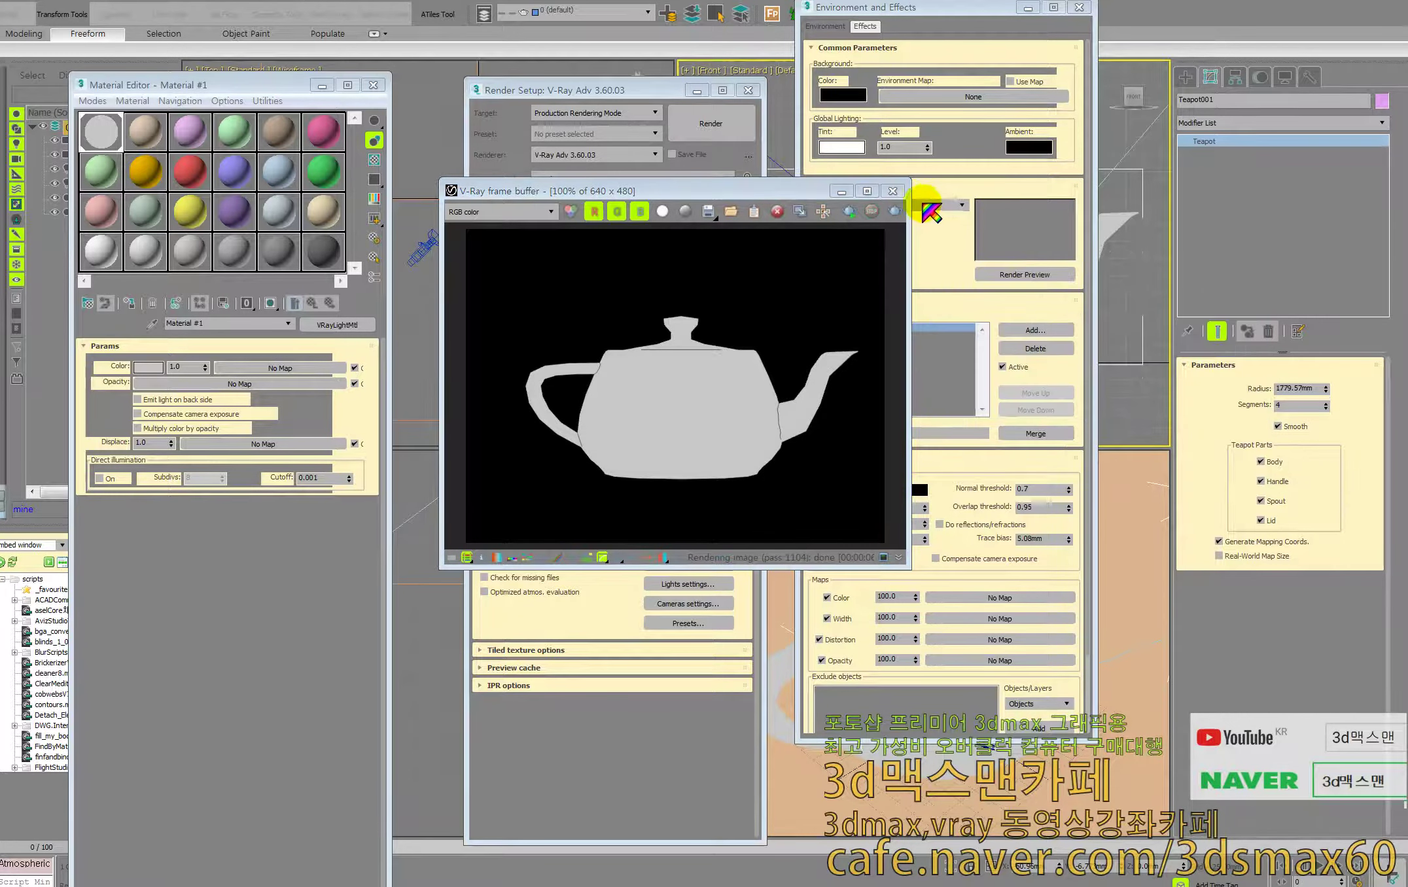
left_click(893, 191)
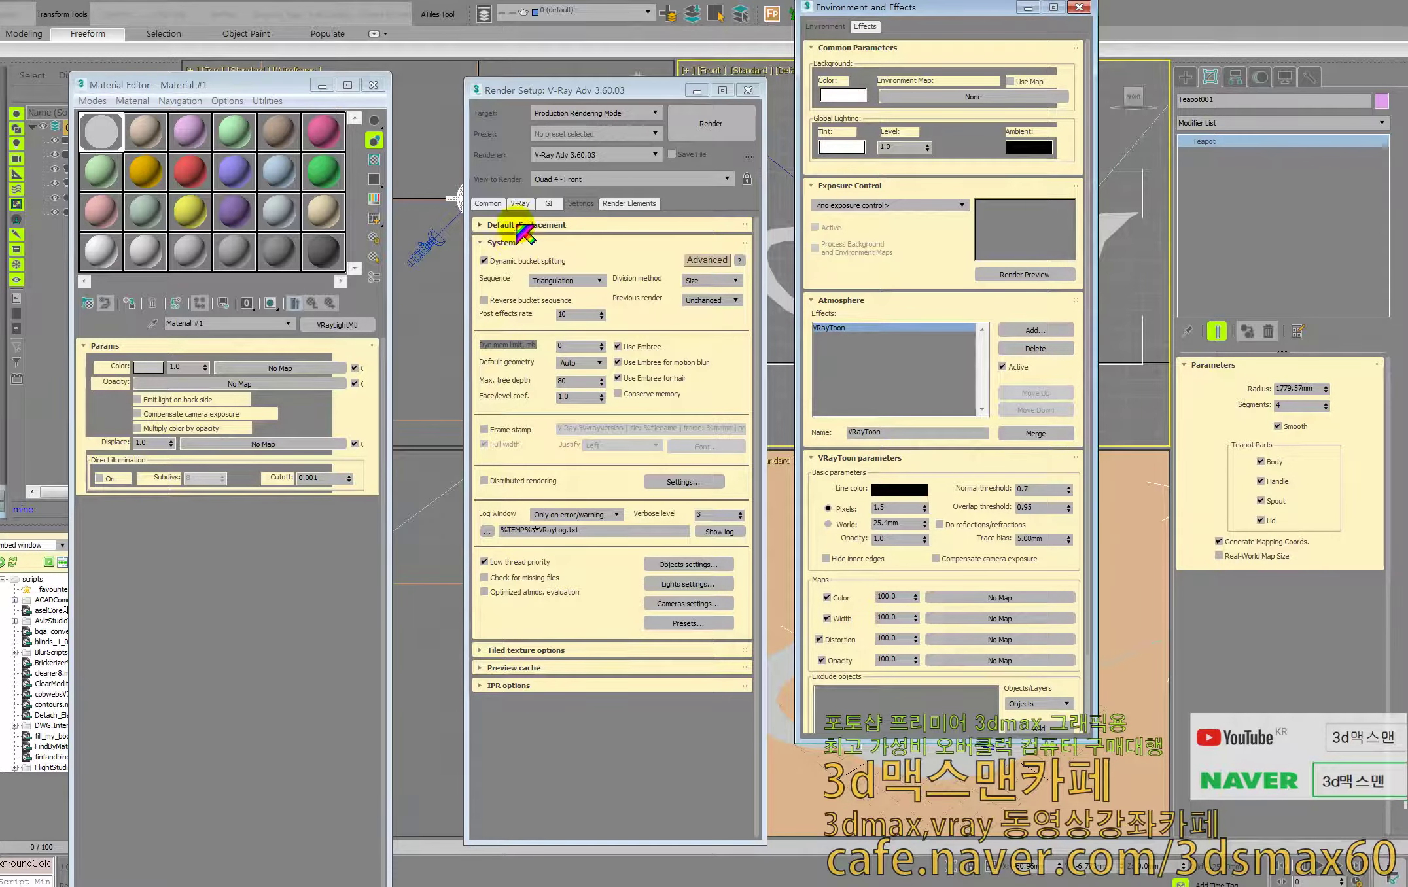
- Set the environment background colour to white and test-render the Front view again, cancelling it early
left_click(518, 204)
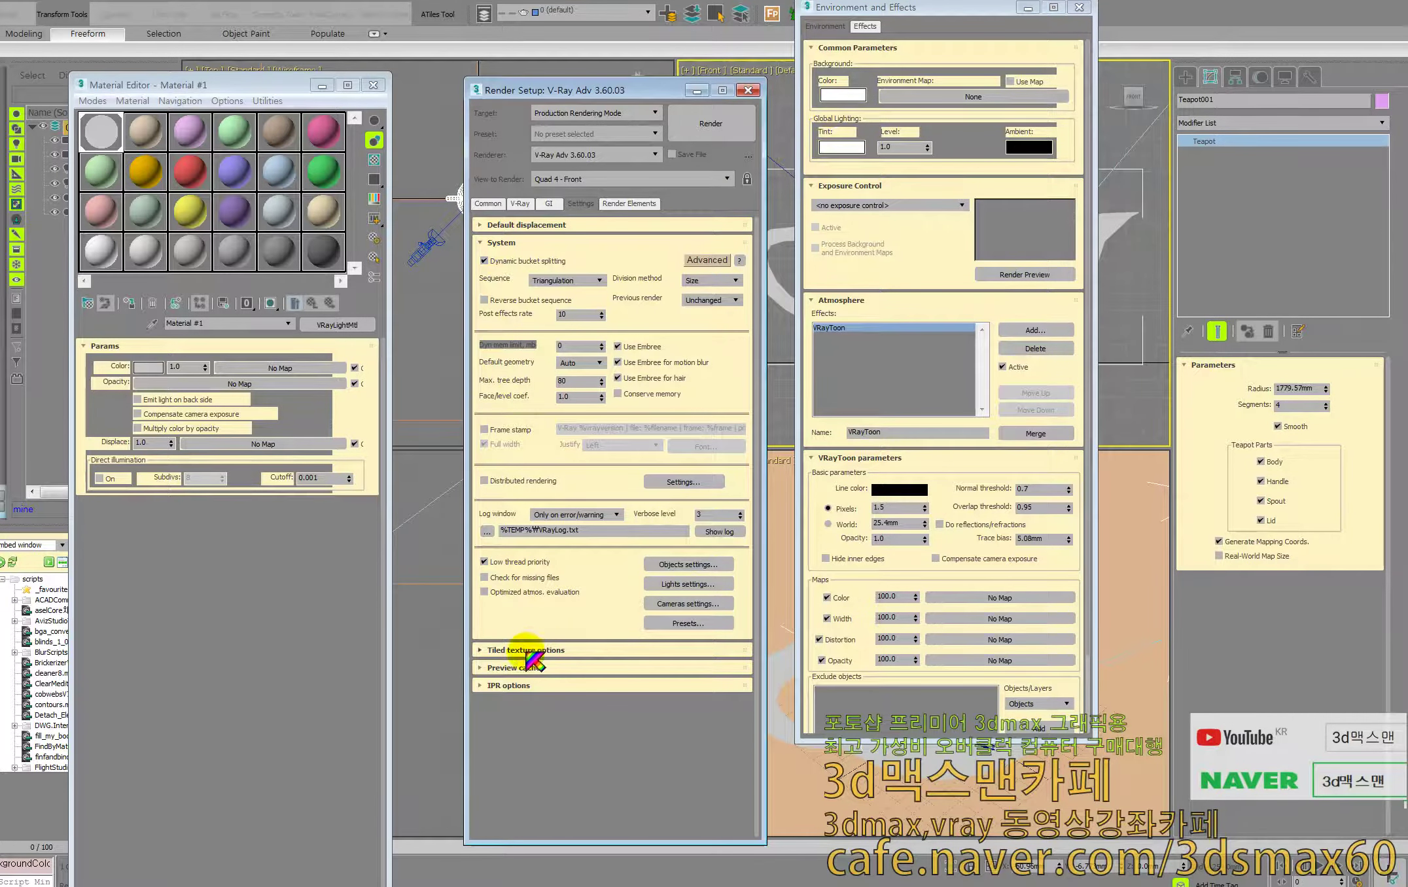
left_click(519, 203)
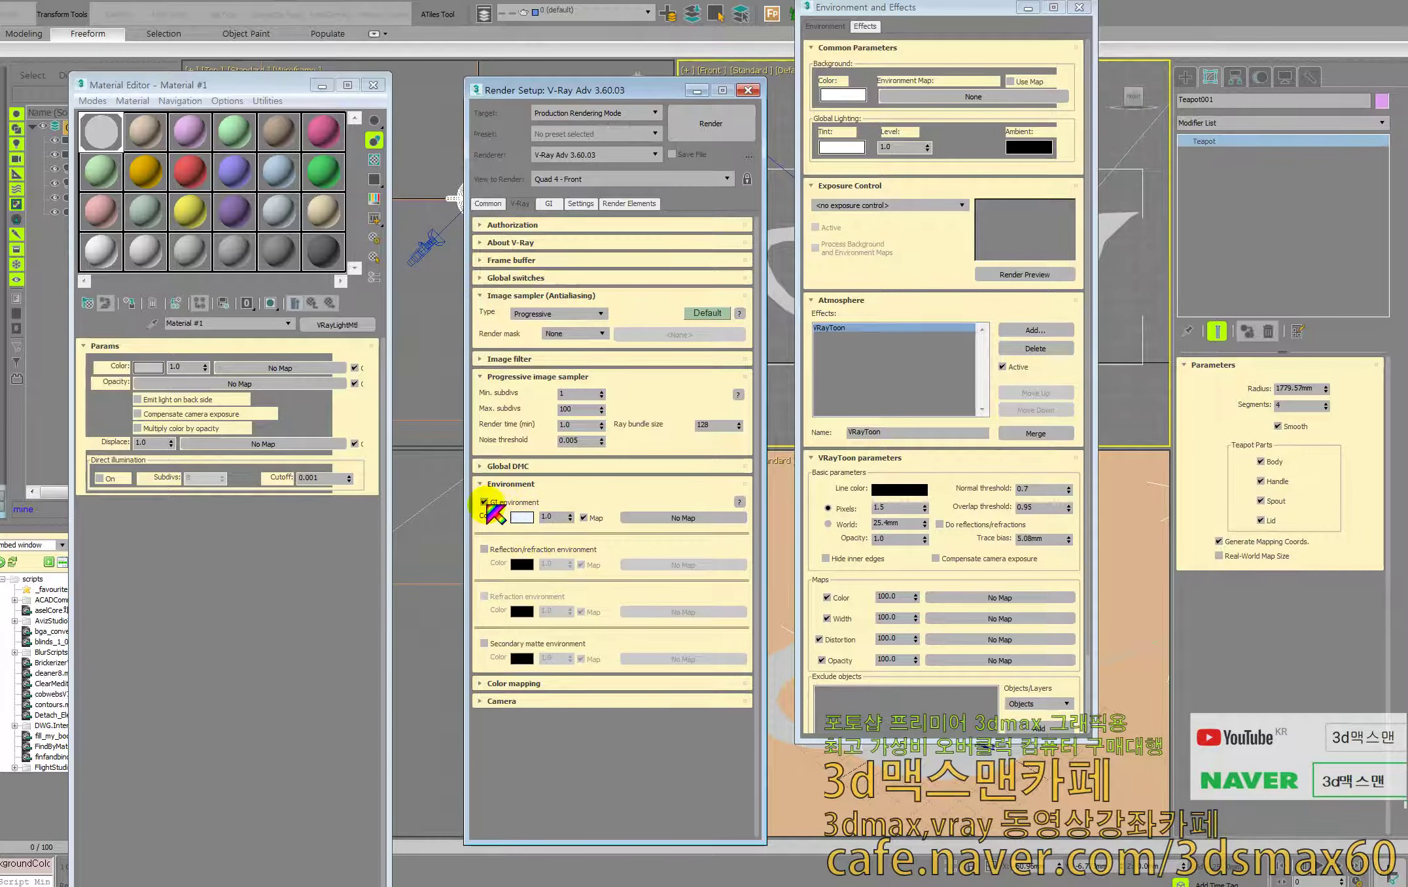
left_click(521, 517)
left_click(708, 126)
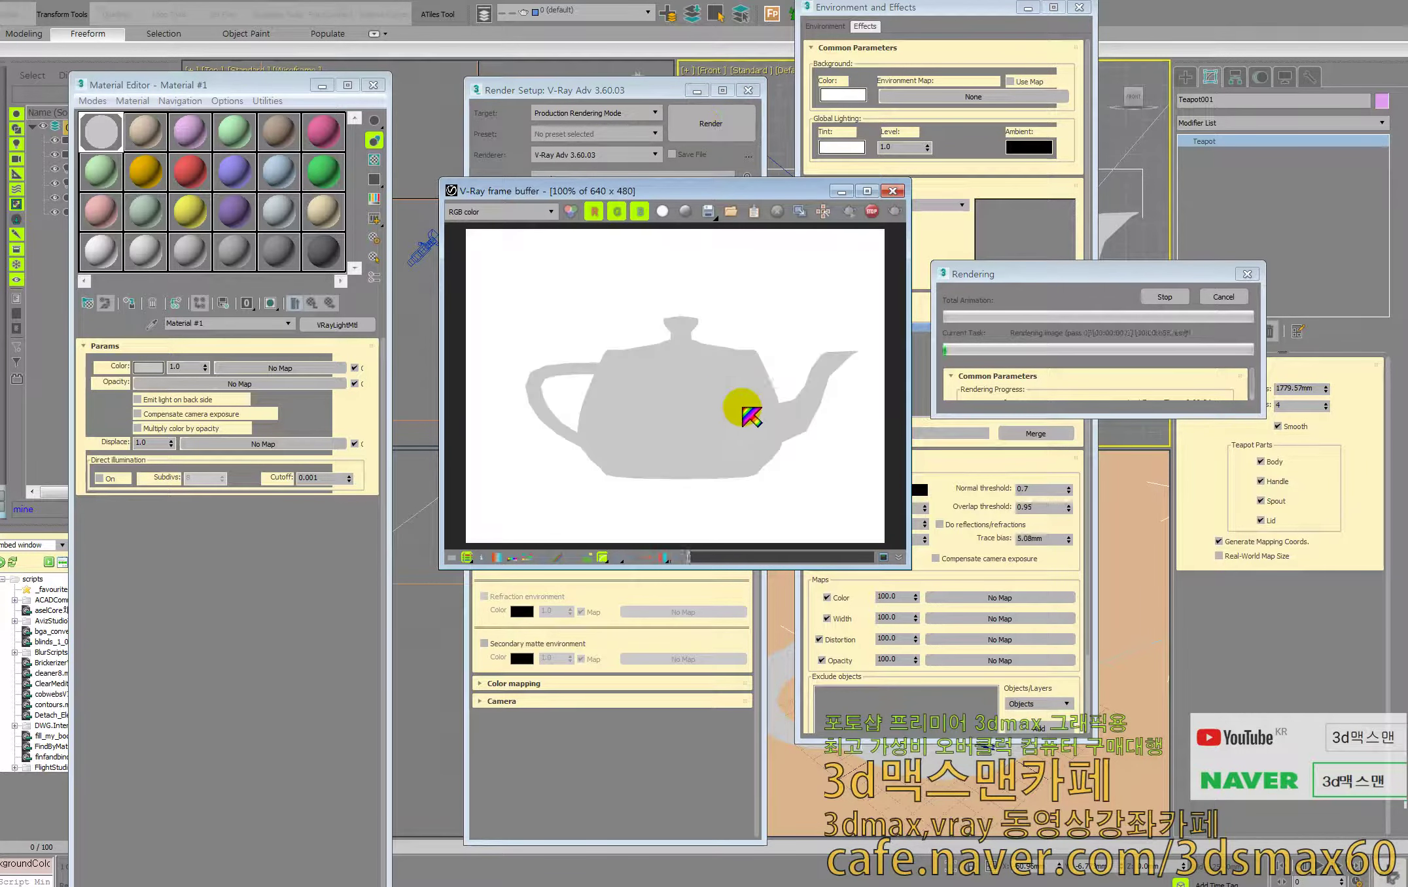
left_click(1219, 300)
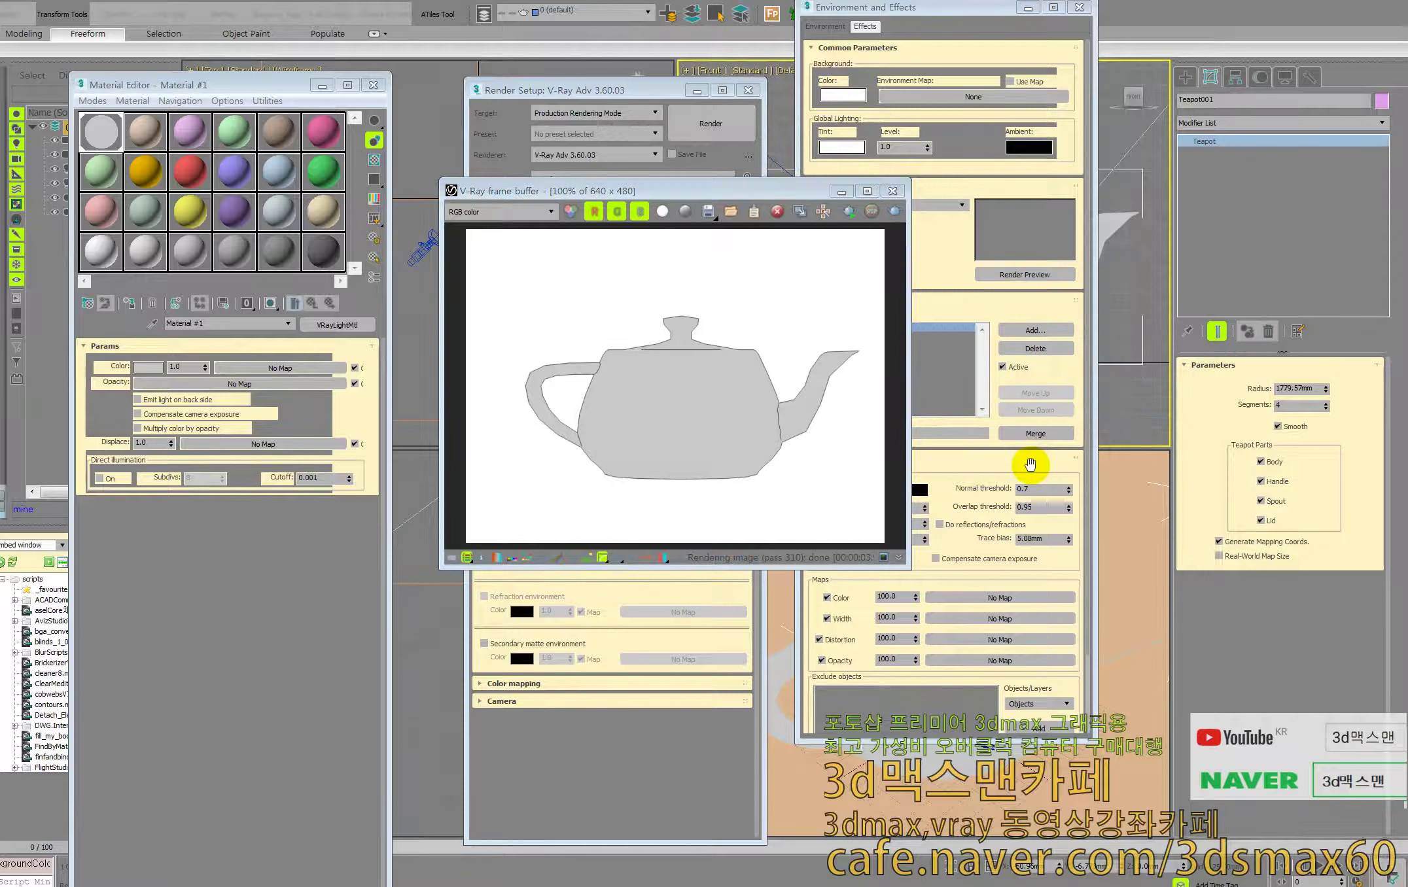
- Set the VRayToon line width to 10 pixels and re-render the Front view
left_click(985, 467)
double_click(902, 508)
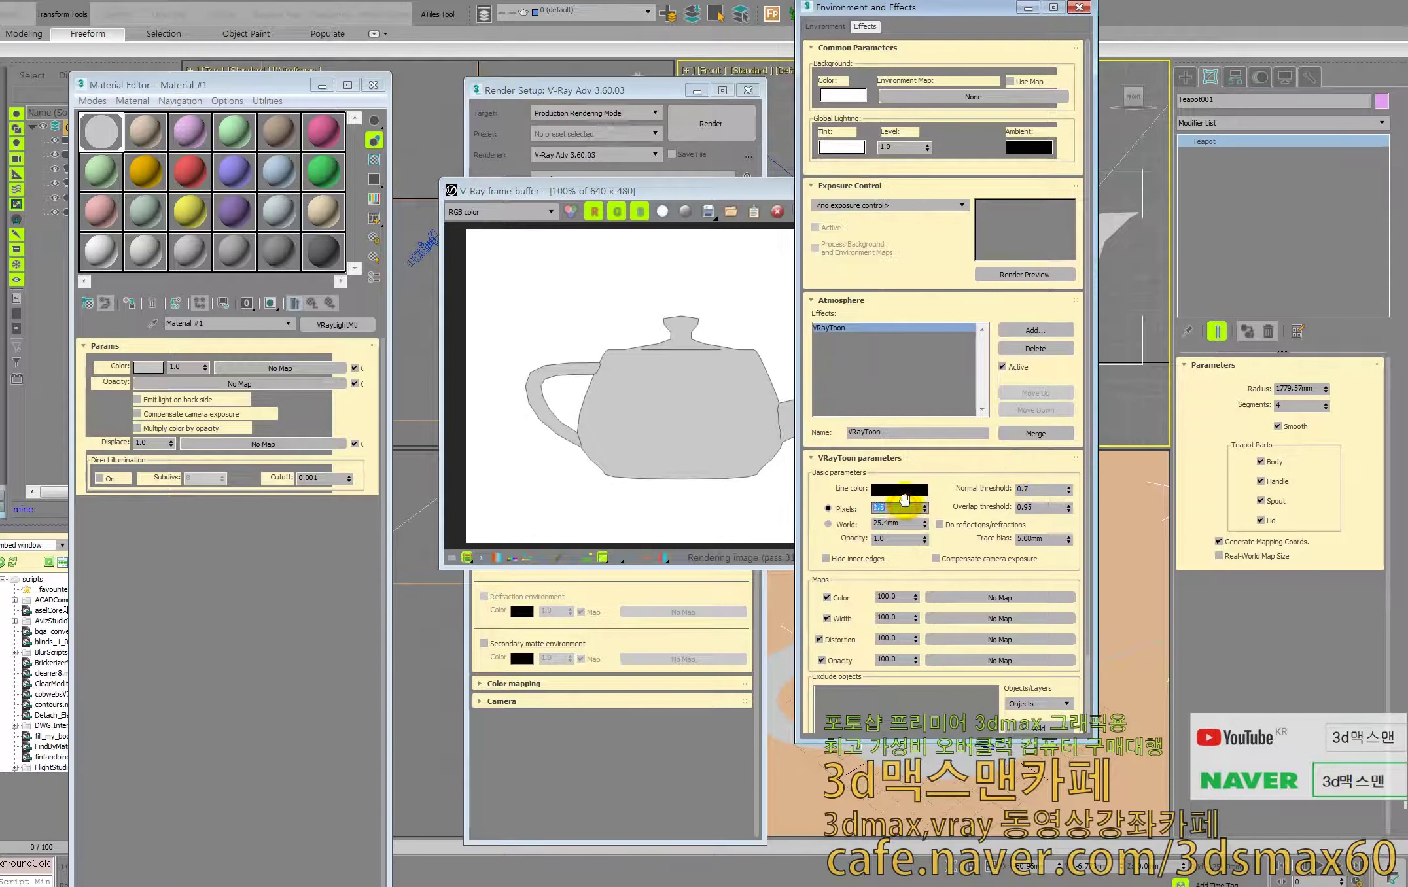
left_click(666, 367)
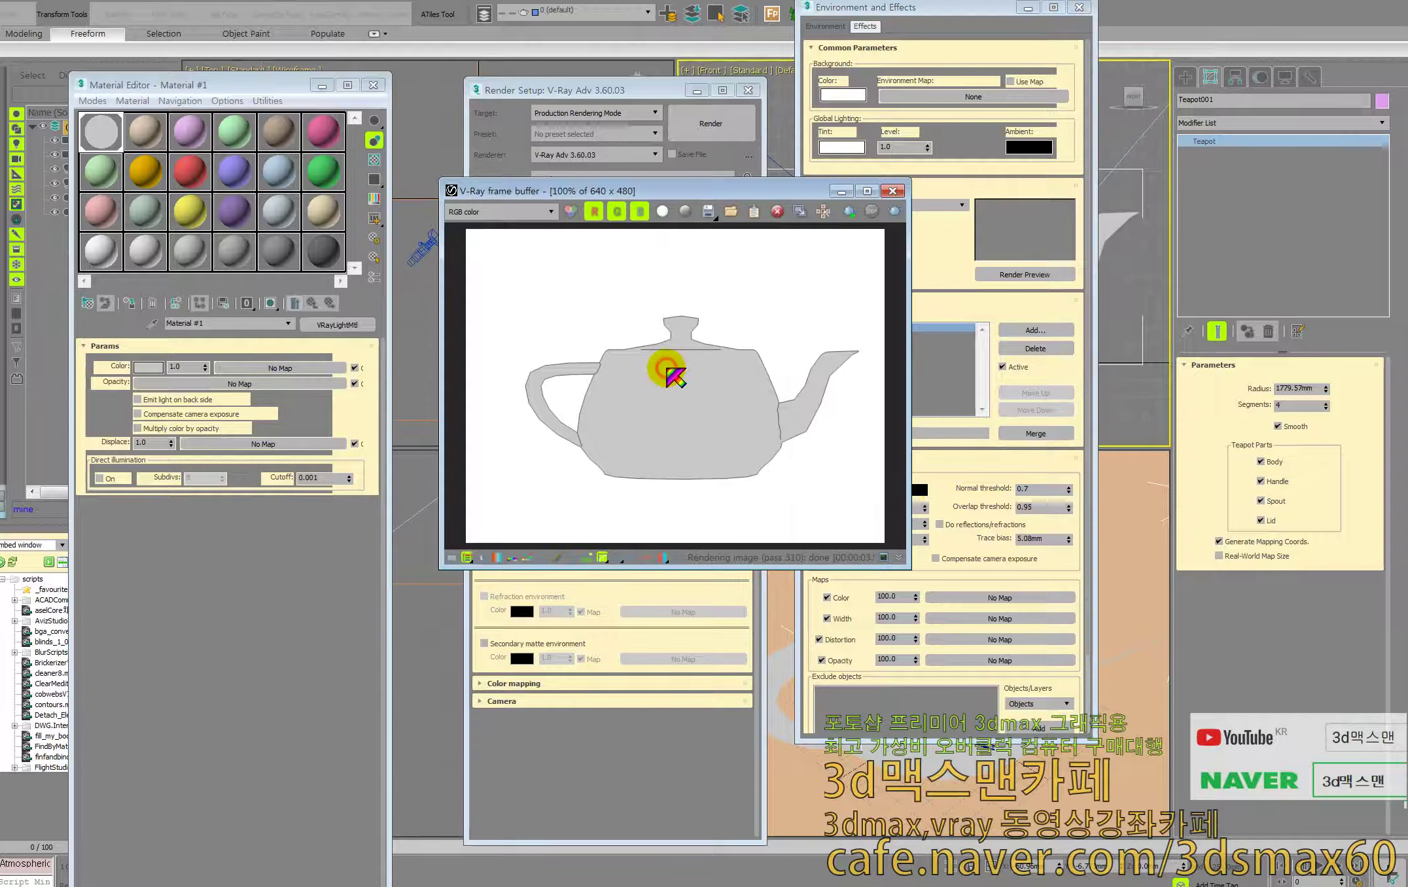
left_click(895, 211)
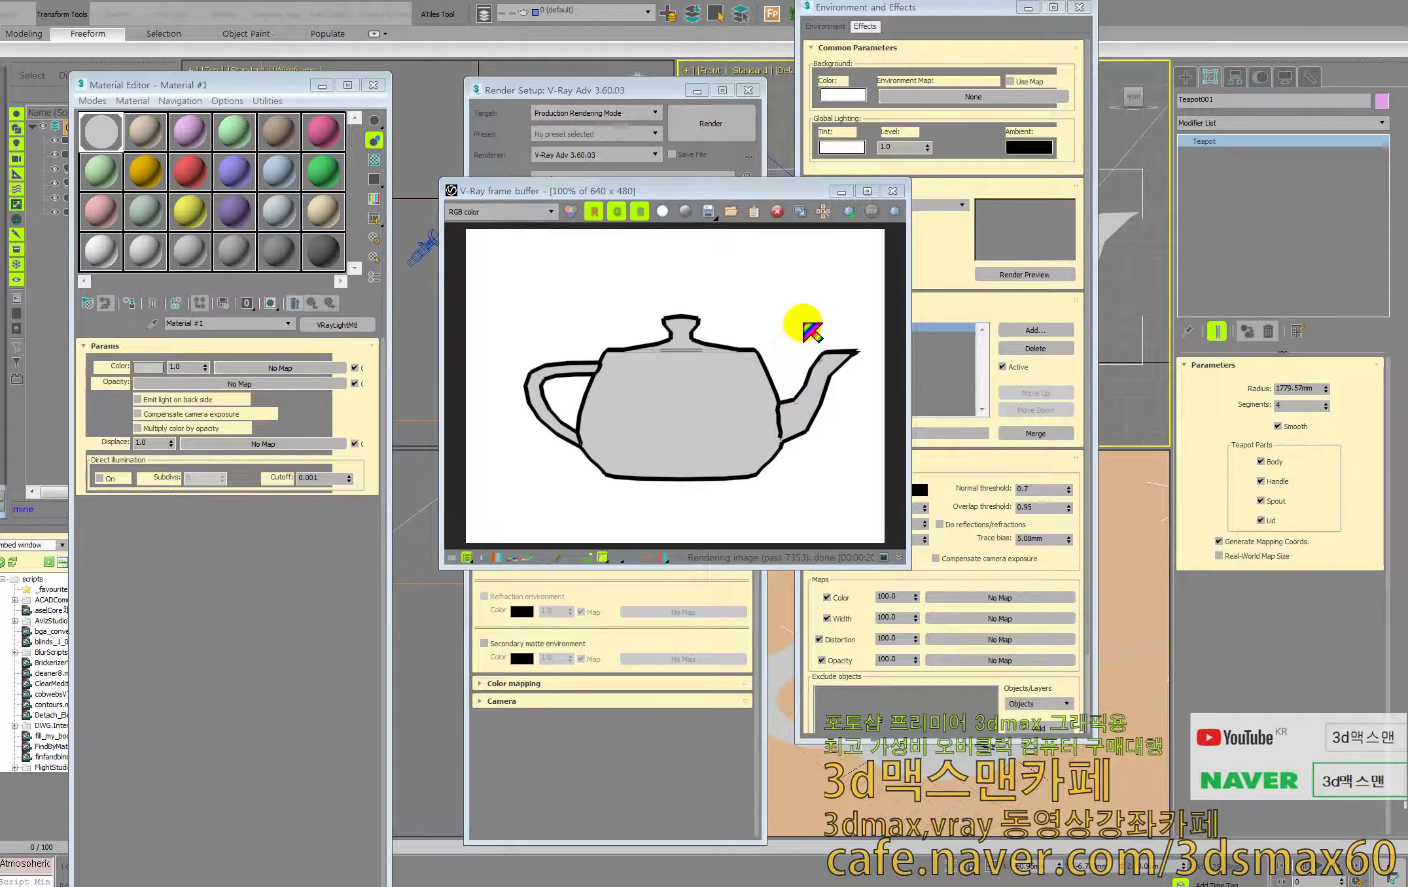
left_click(892, 190)
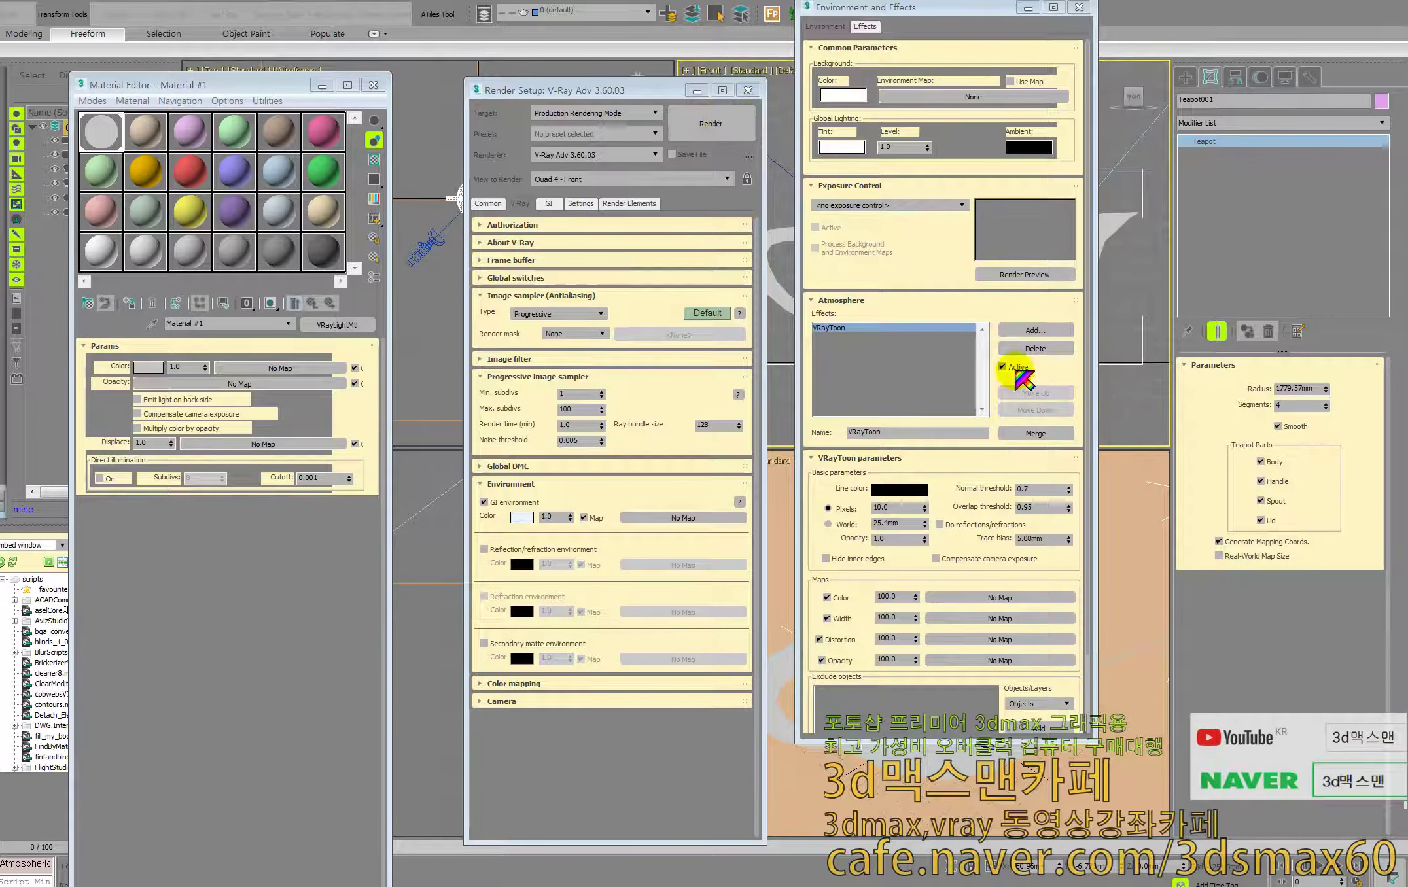
- Delete the VRayToon effect from the atmosphere list and close the render setup
left_click(1031, 352)
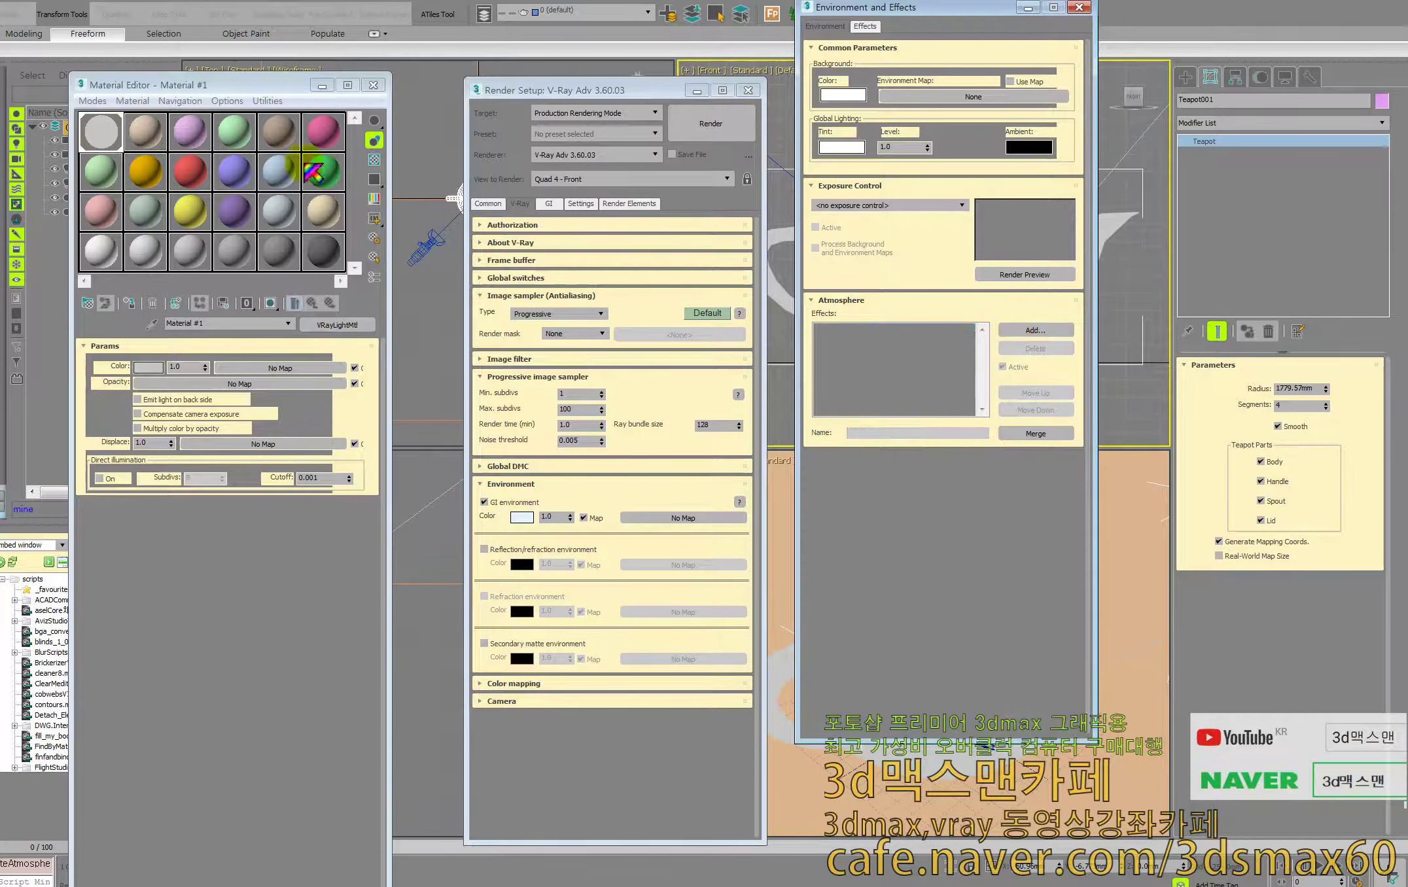
left_click(747, 89)
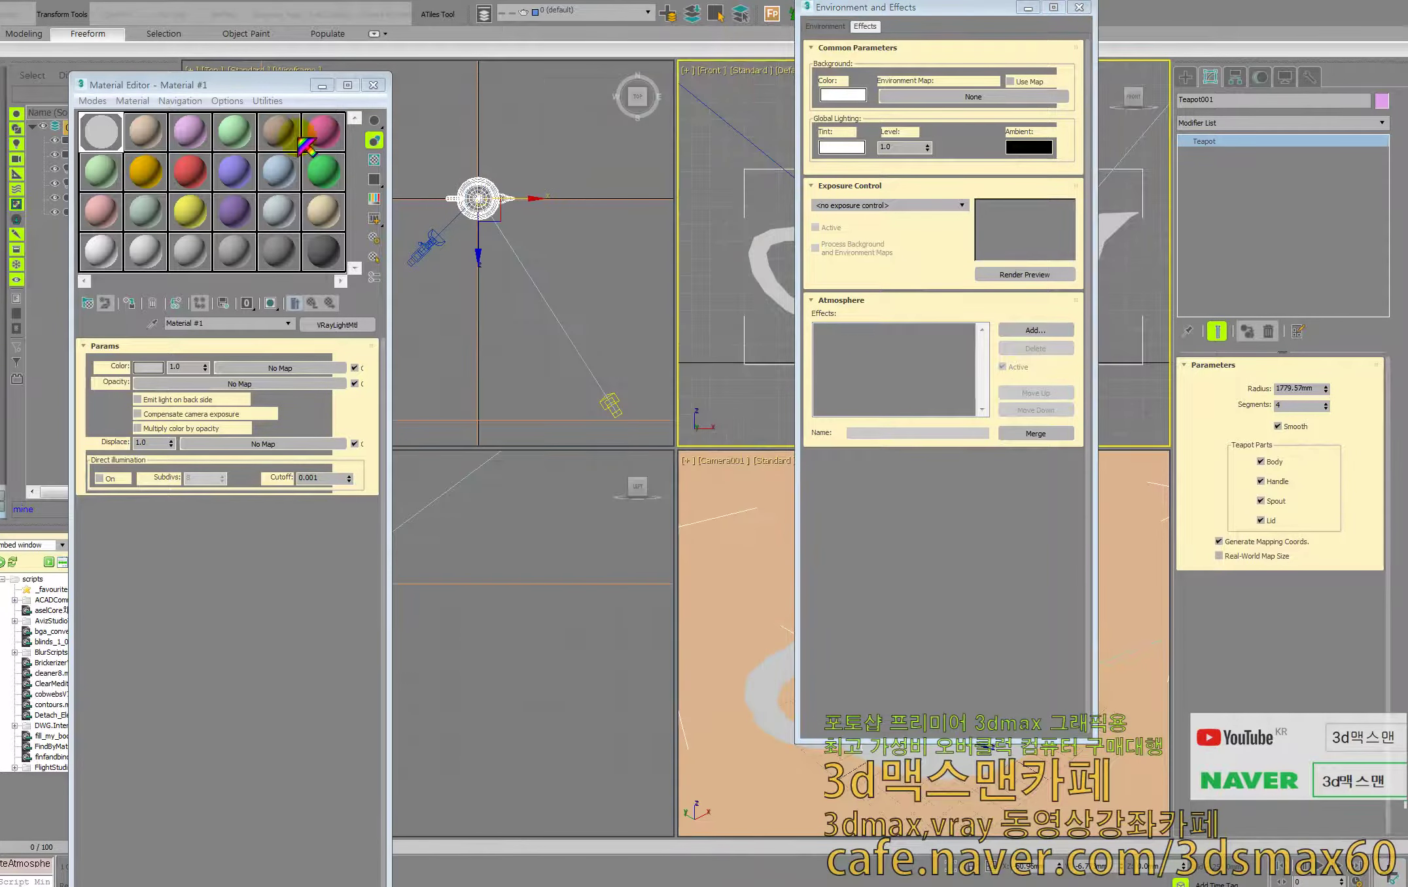
- Assign the beige material from the second sample slot to the teapot and raise its segments to 64
left_click_drag(150, 129, 751, 249)
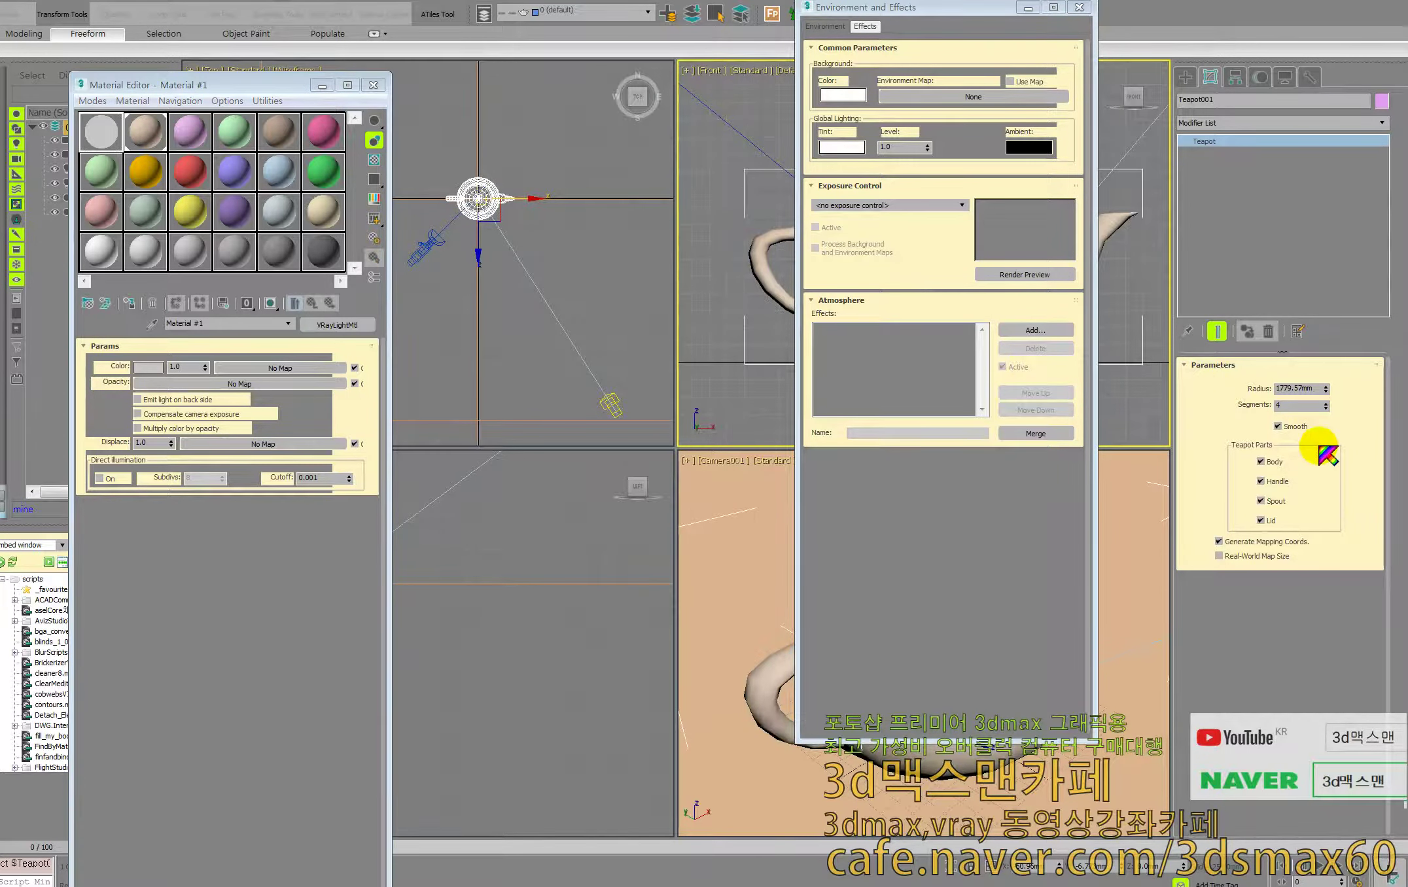
left_click_drag(1326, 405, 1333, 350)
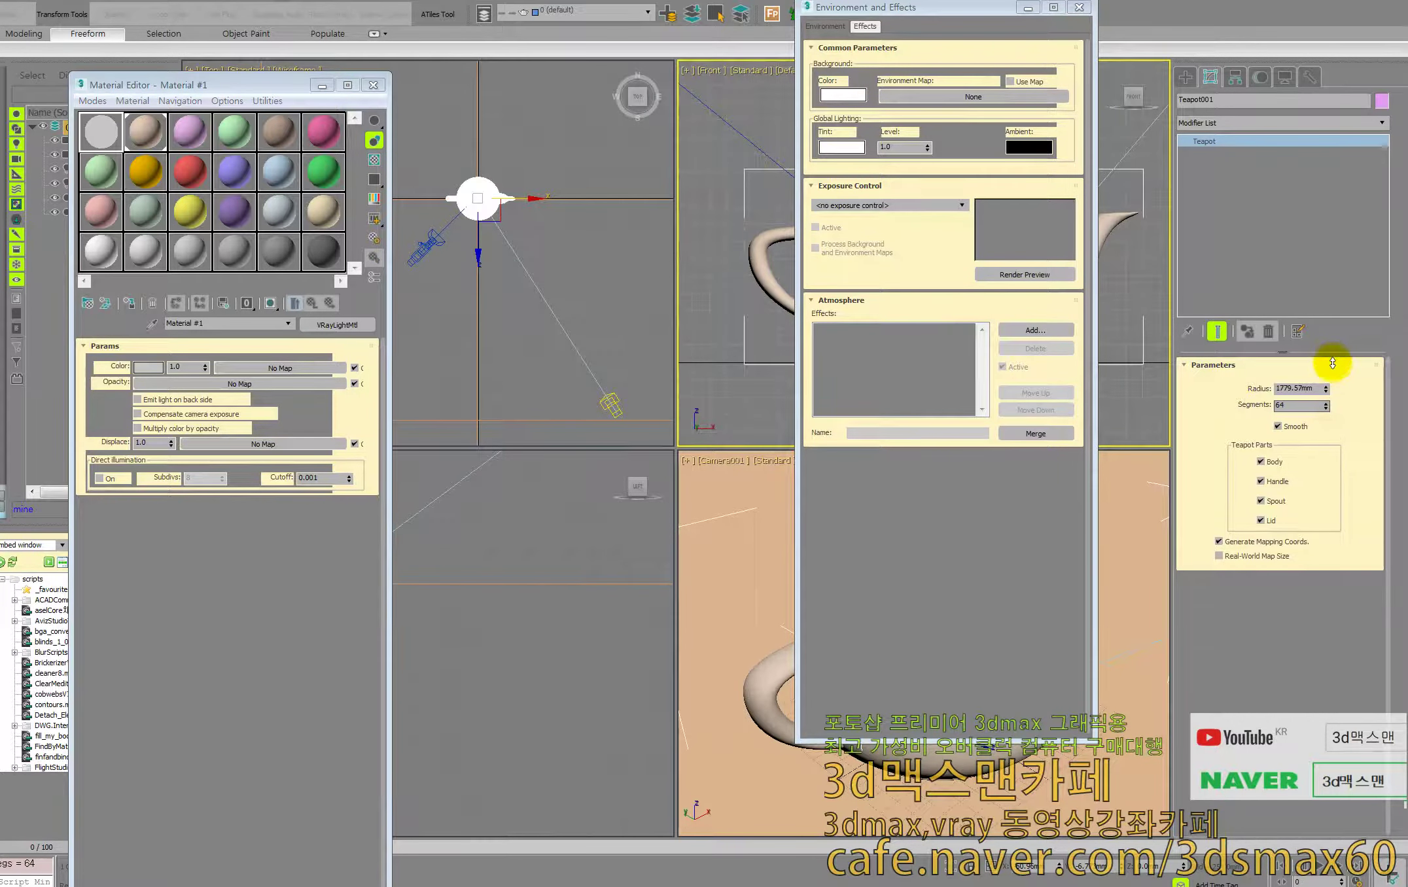
- Set the environment background colour to black and add the VRayToon atmospheric effect
right_click(1131, 549)
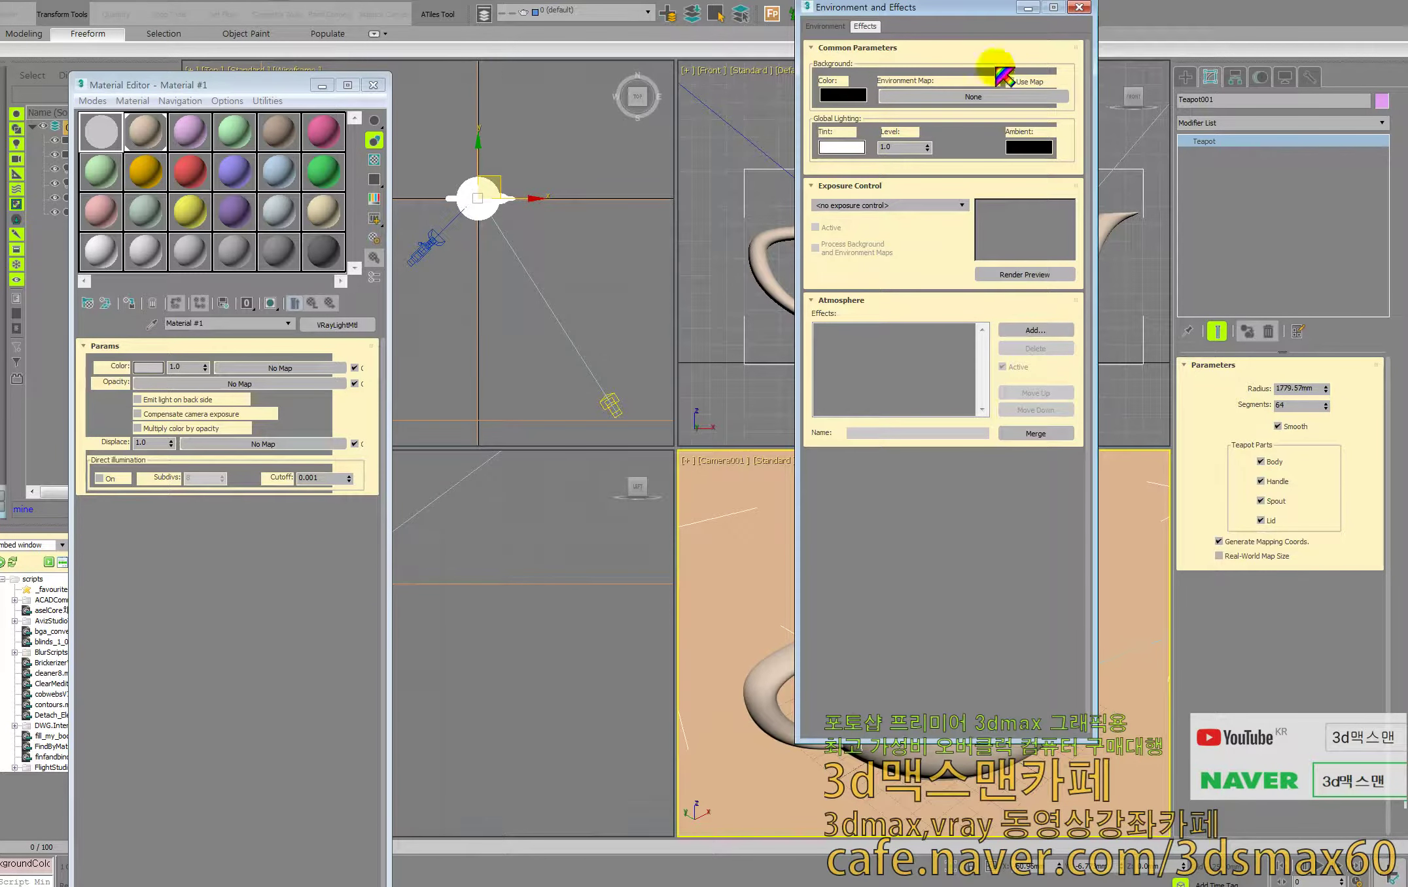
left_click_drag(936, 6, 667, 121)
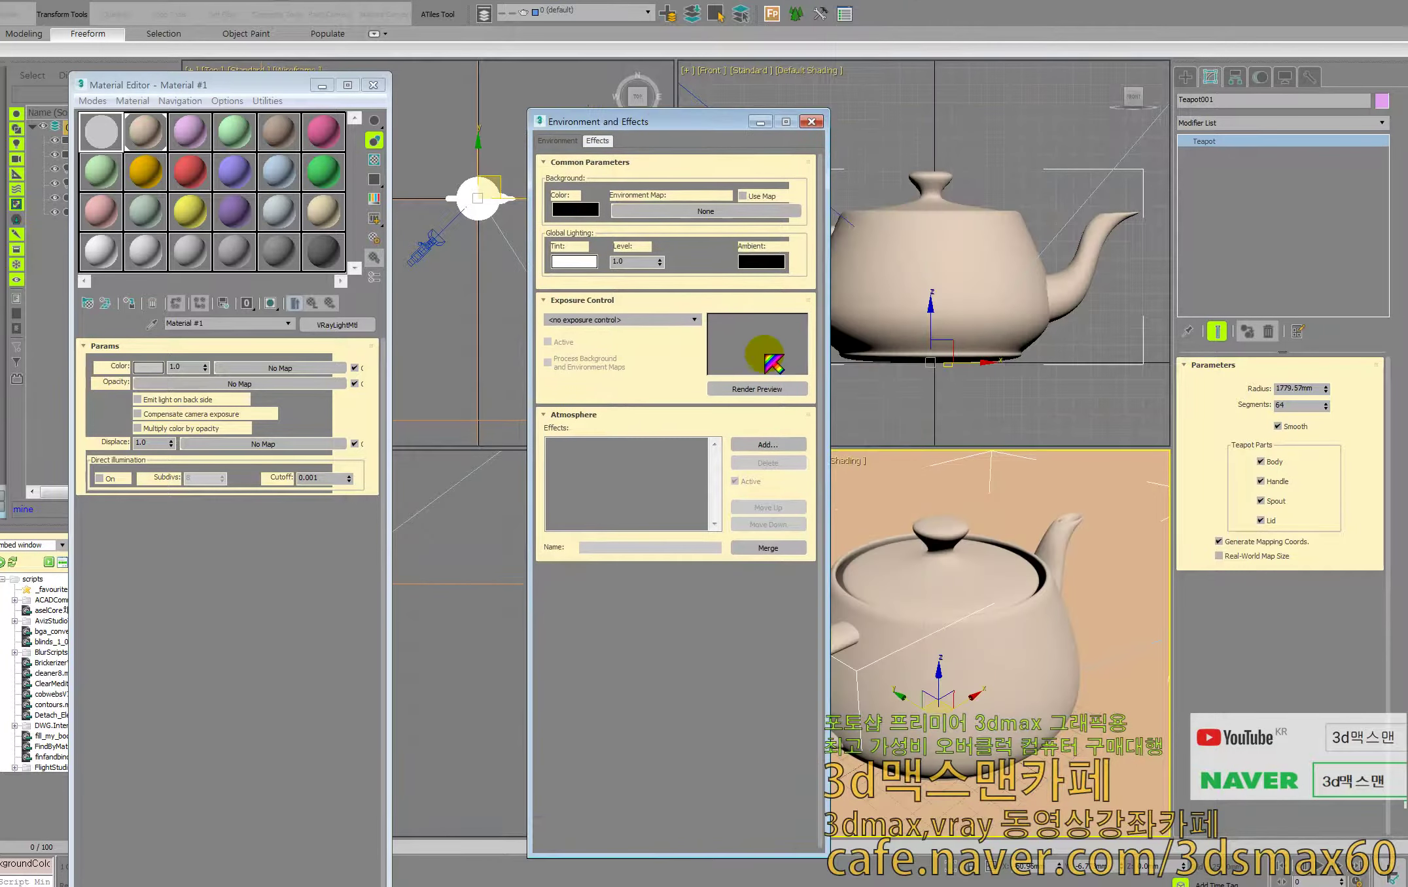
left_click(767, 445)
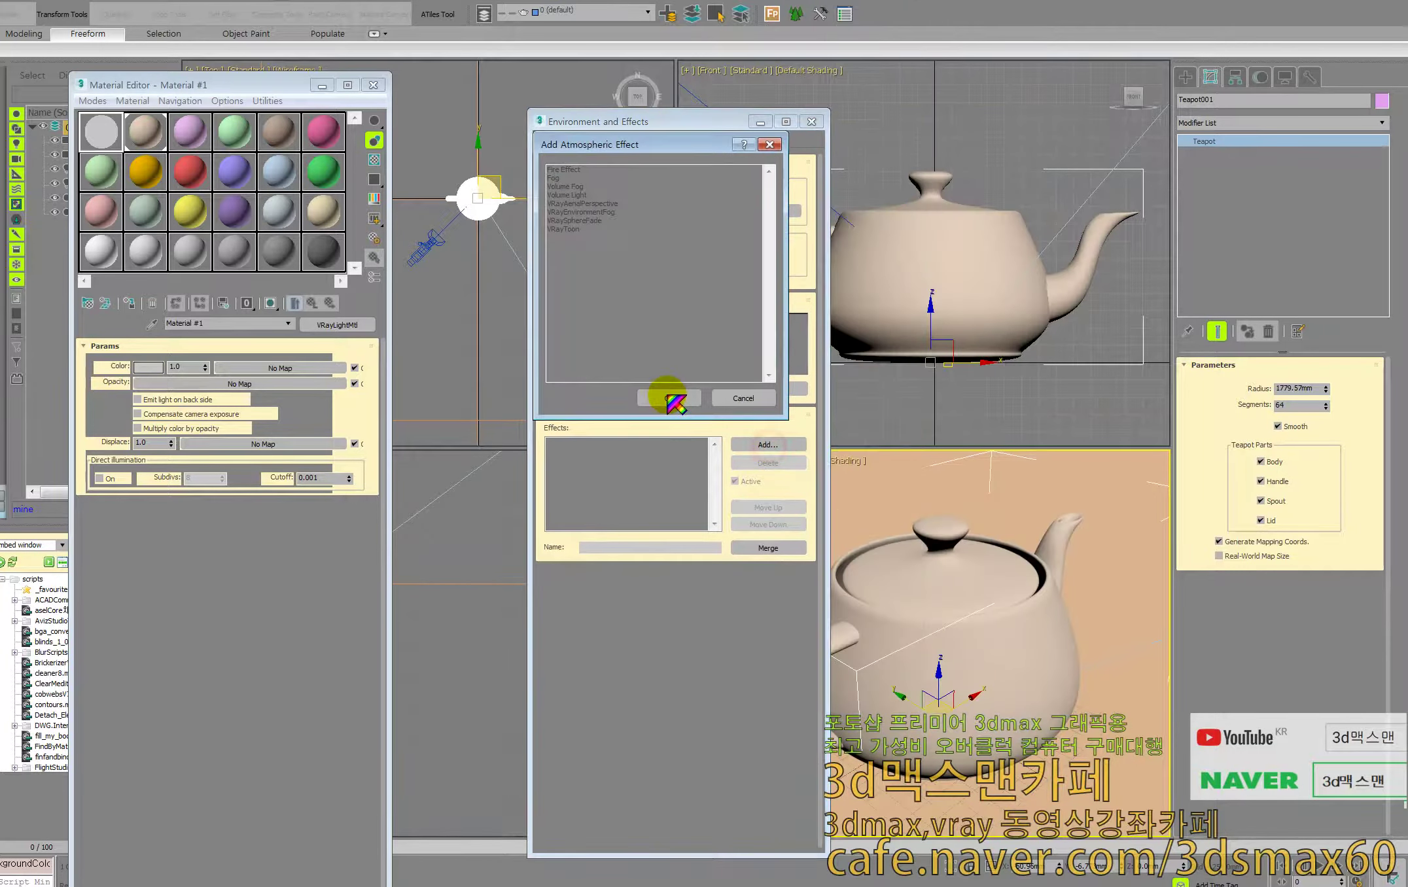
double_click(577, 229)
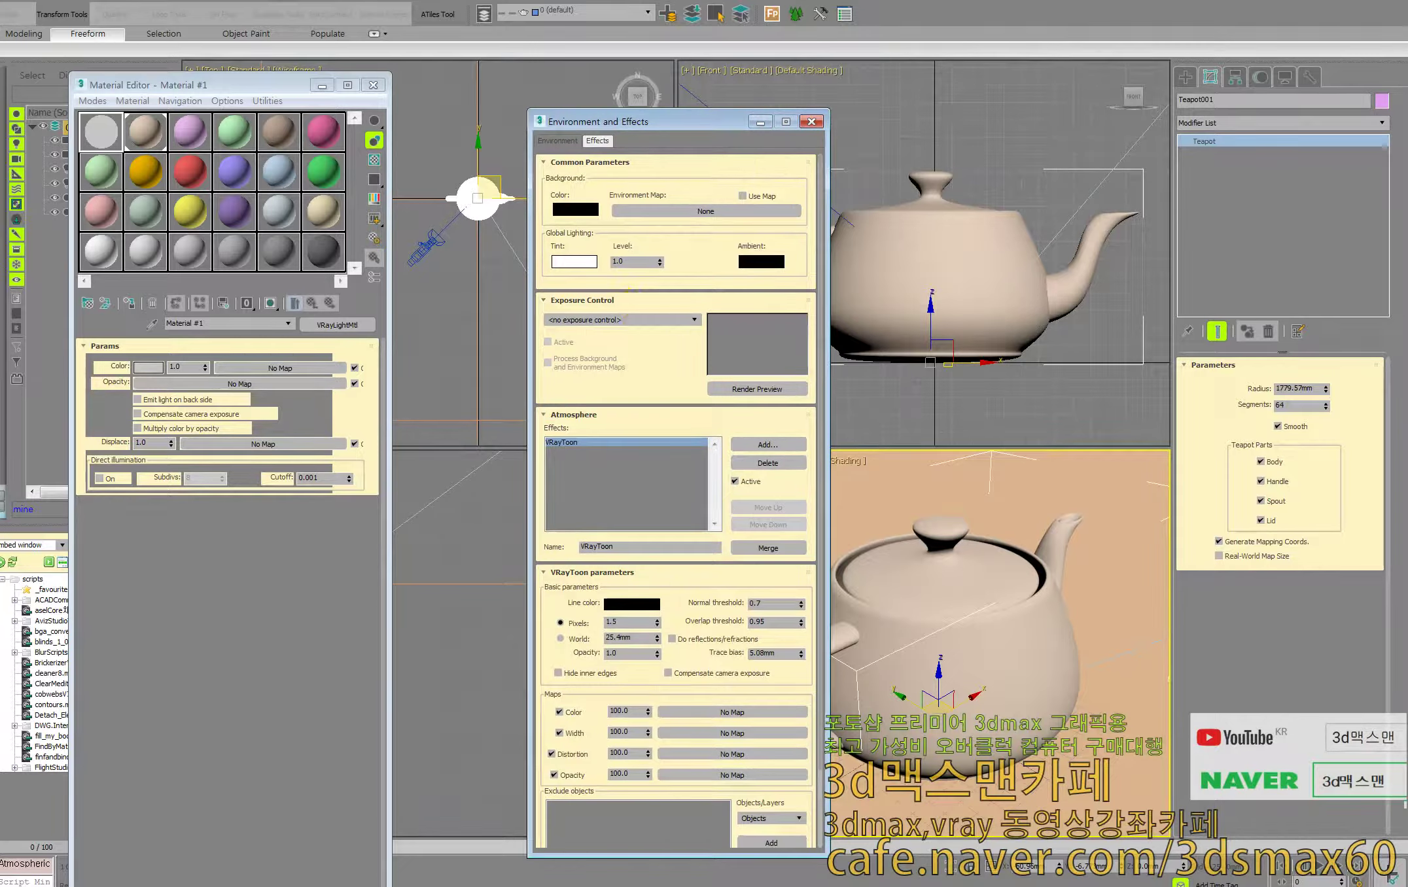
key("Print")
left_click_drag(41, 42, 933, 742)
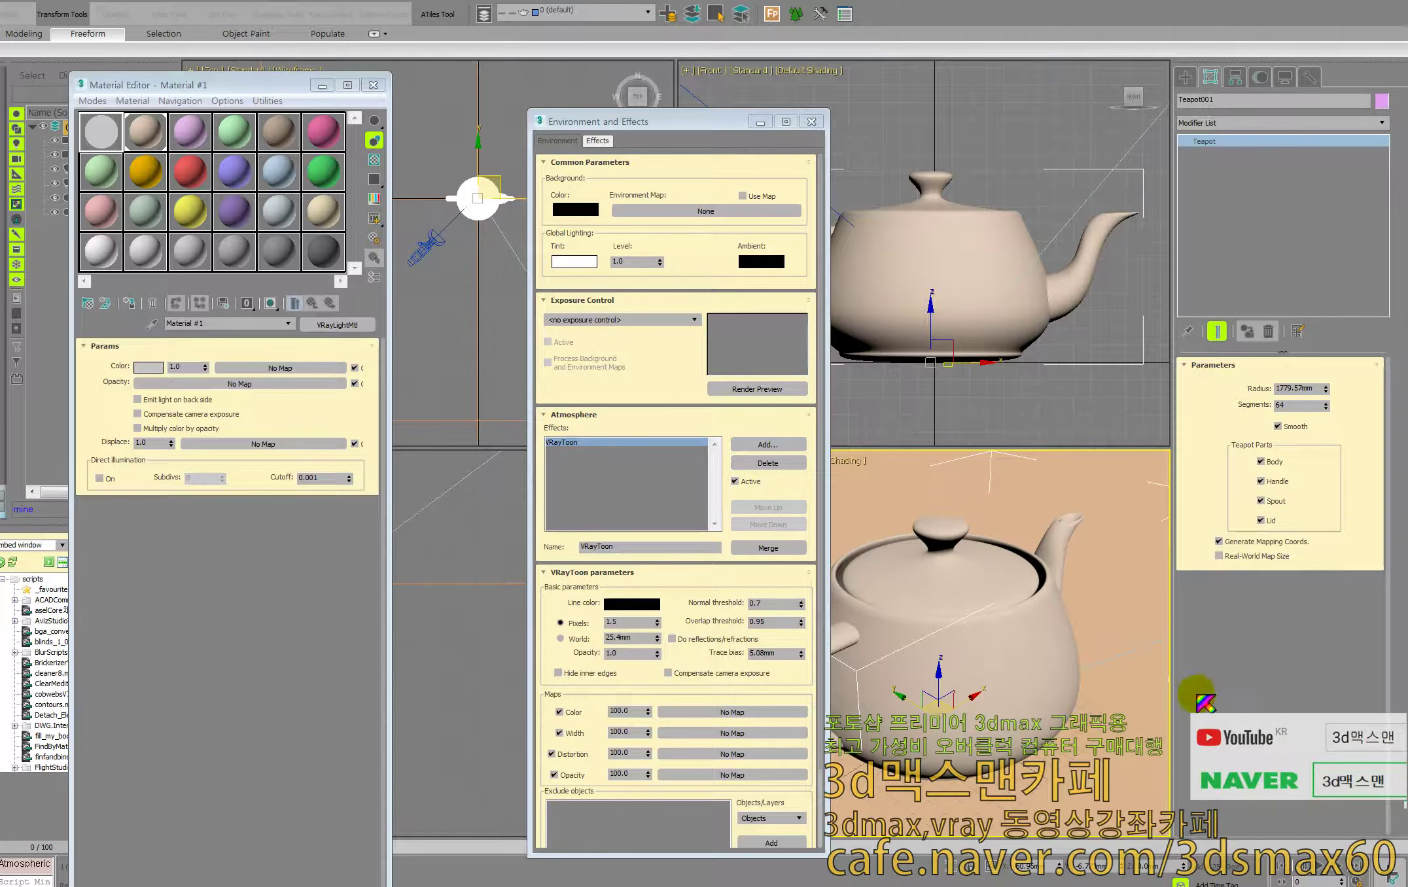
- Make the Front view active and set the VRayToon line width to 10 pixels
right_click(897, 618)
left_click(897, 618)
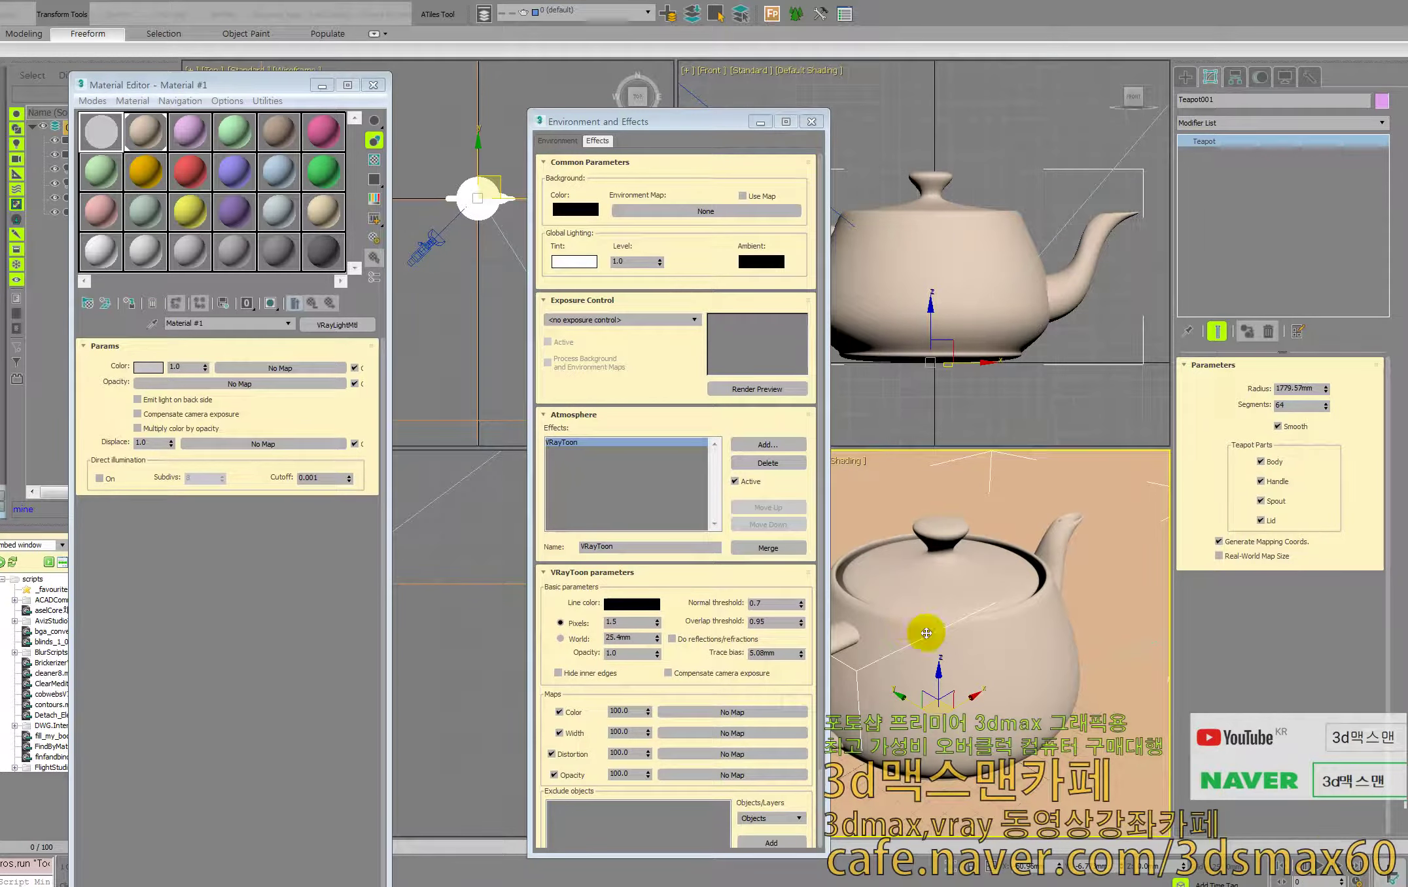
left_click(981, 314)
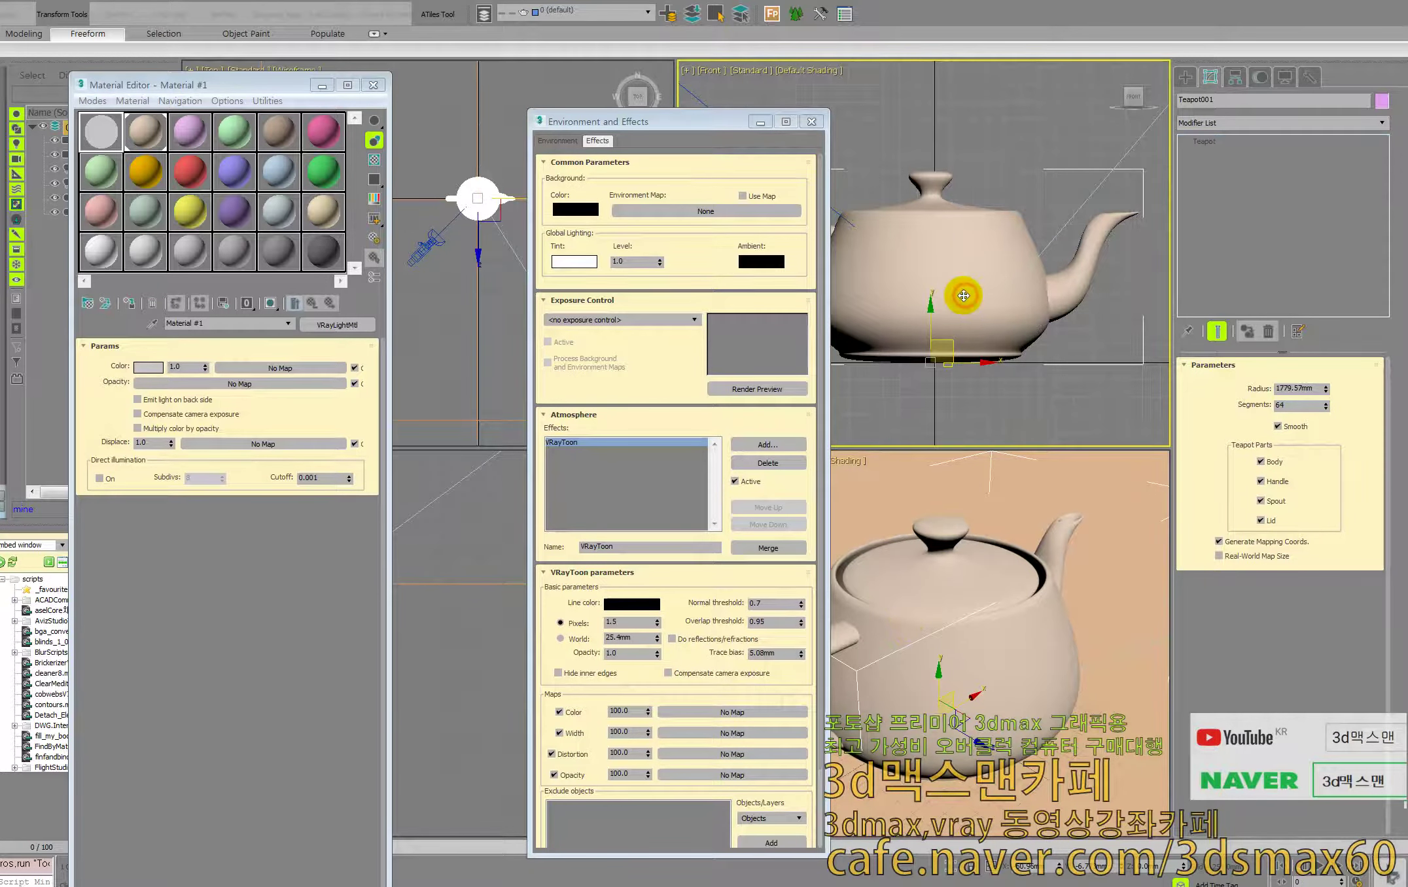
left_click(641, 621)
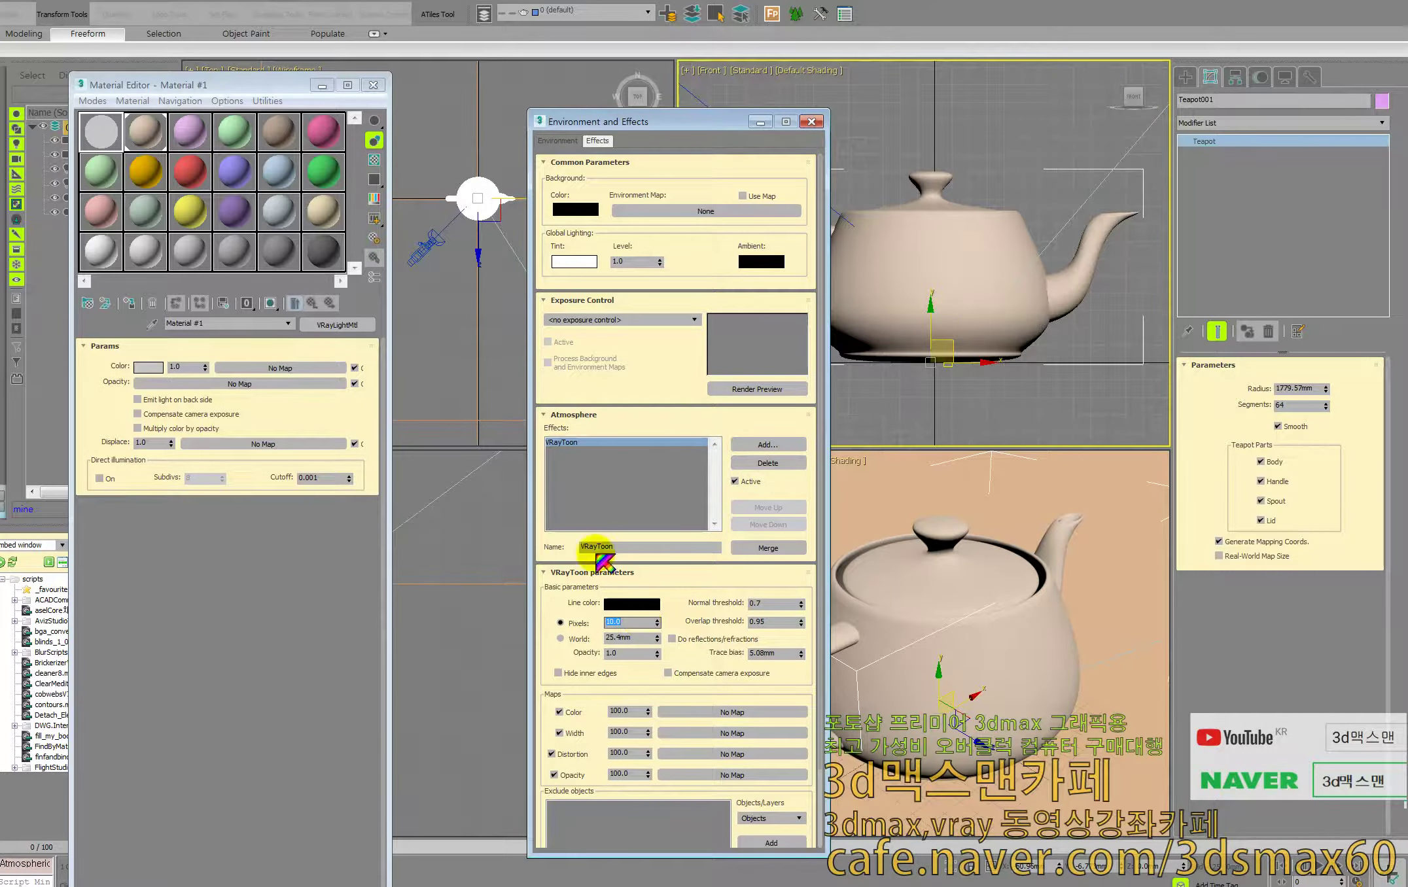
- Assign the VRayLightMtl from the first sample slot to the teapot and render the Front view
left_click_drag(98, 131, 907, 297)
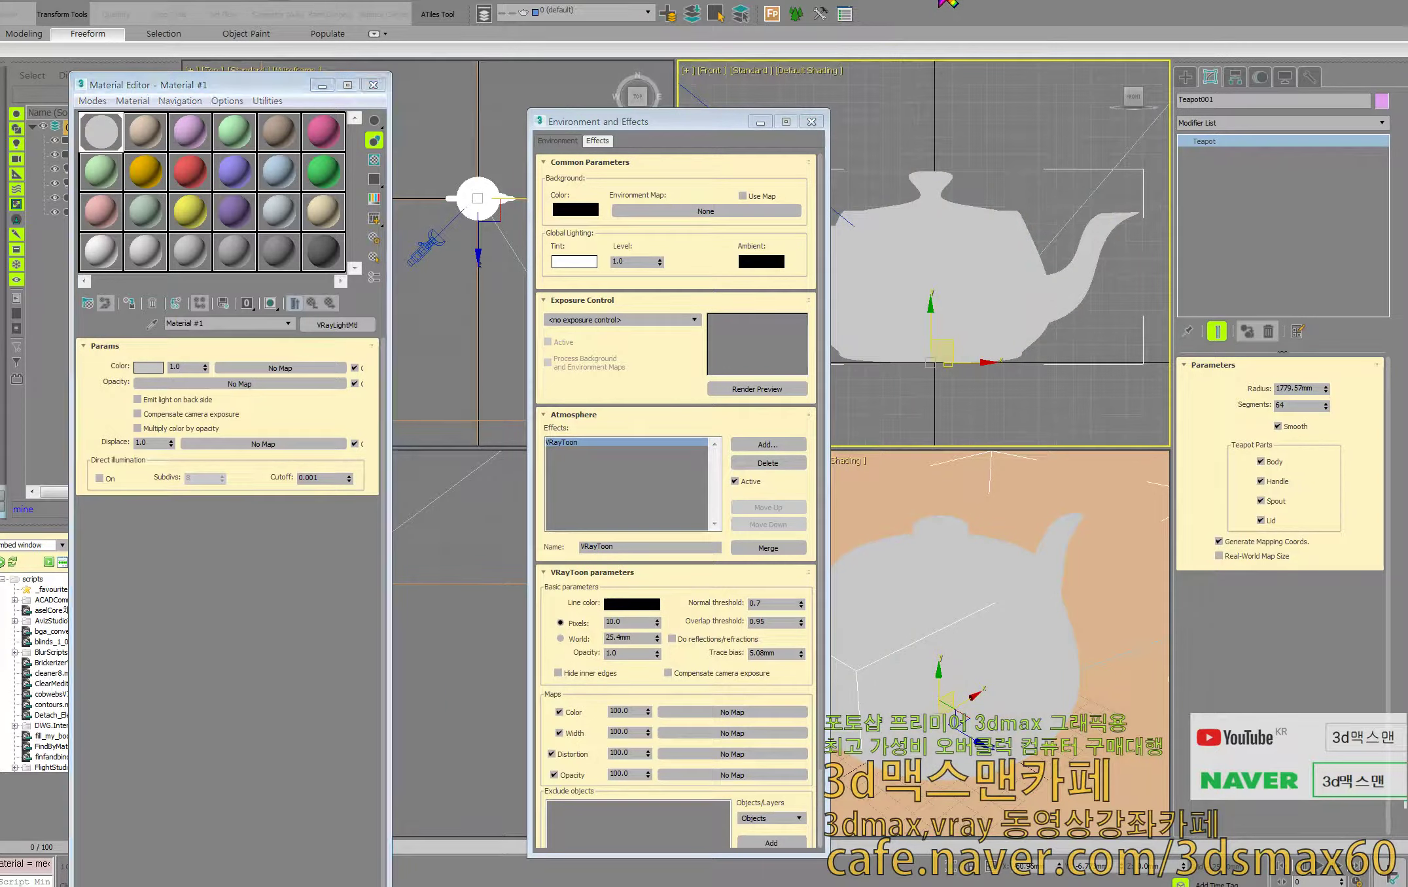
left_click(918, 135)
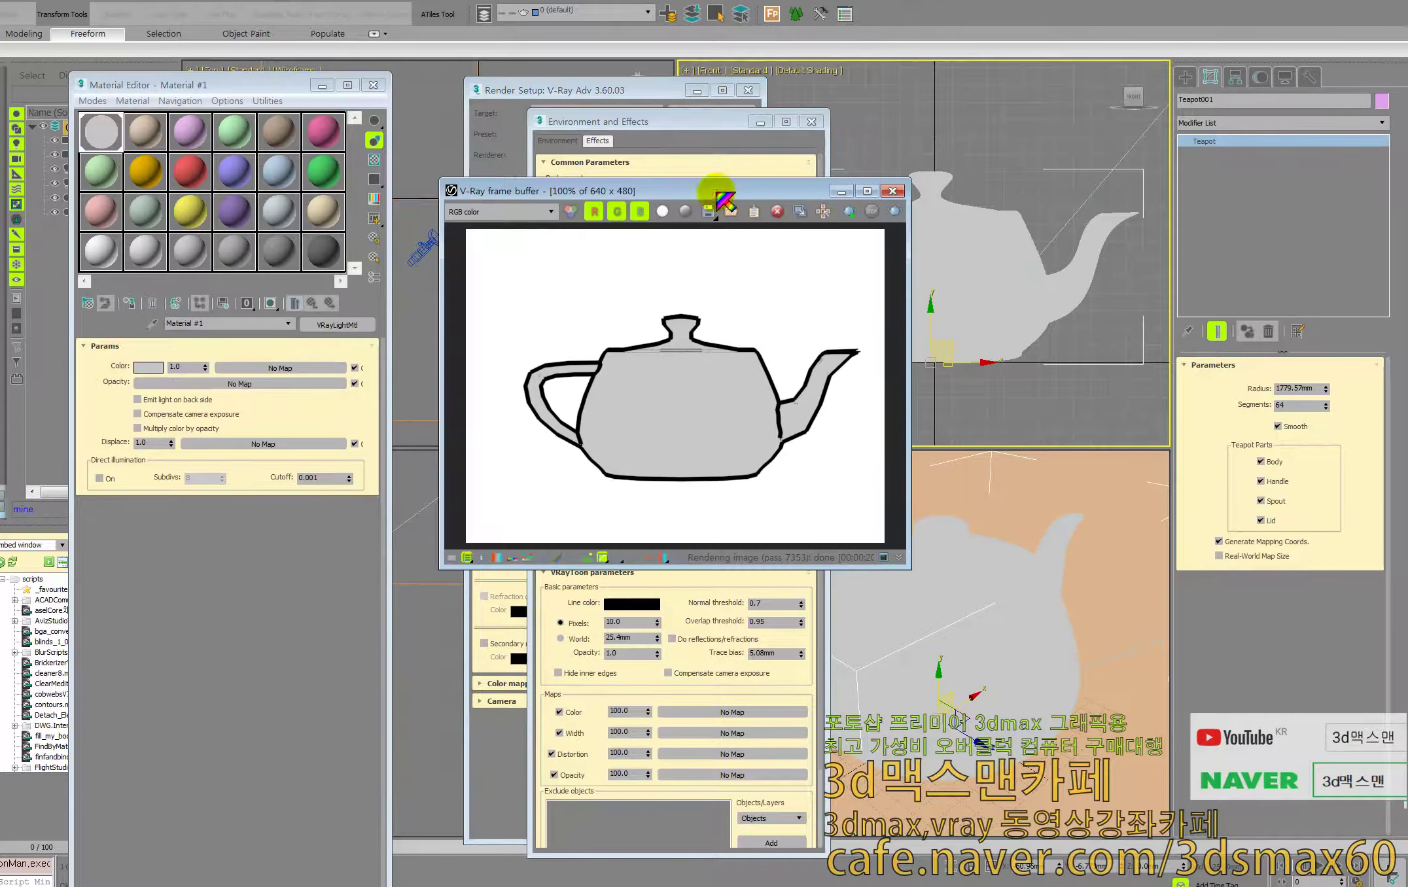
left_click_drag(720, 196, 648, 193)
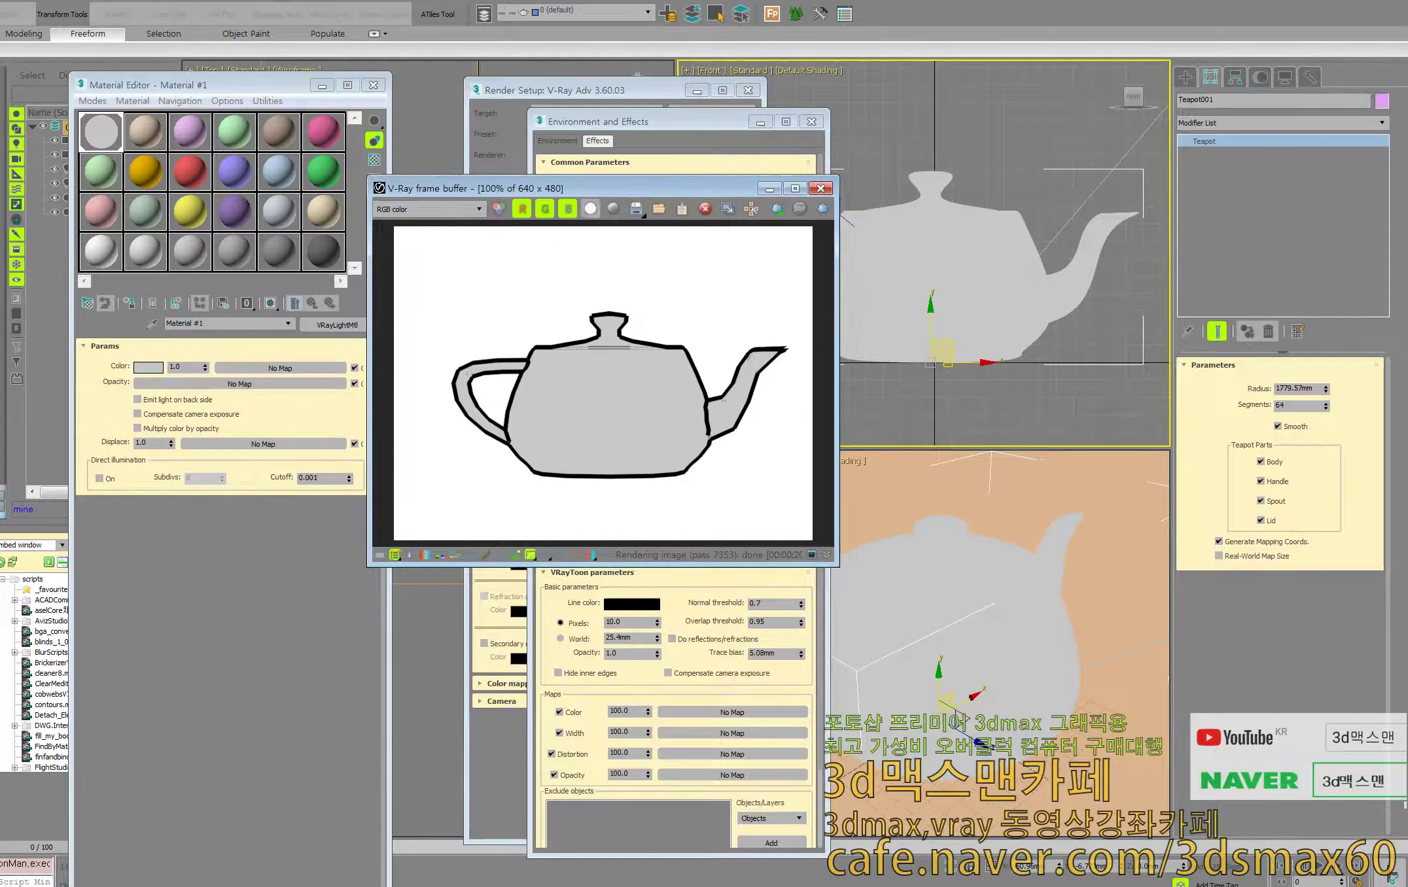
key("Print")
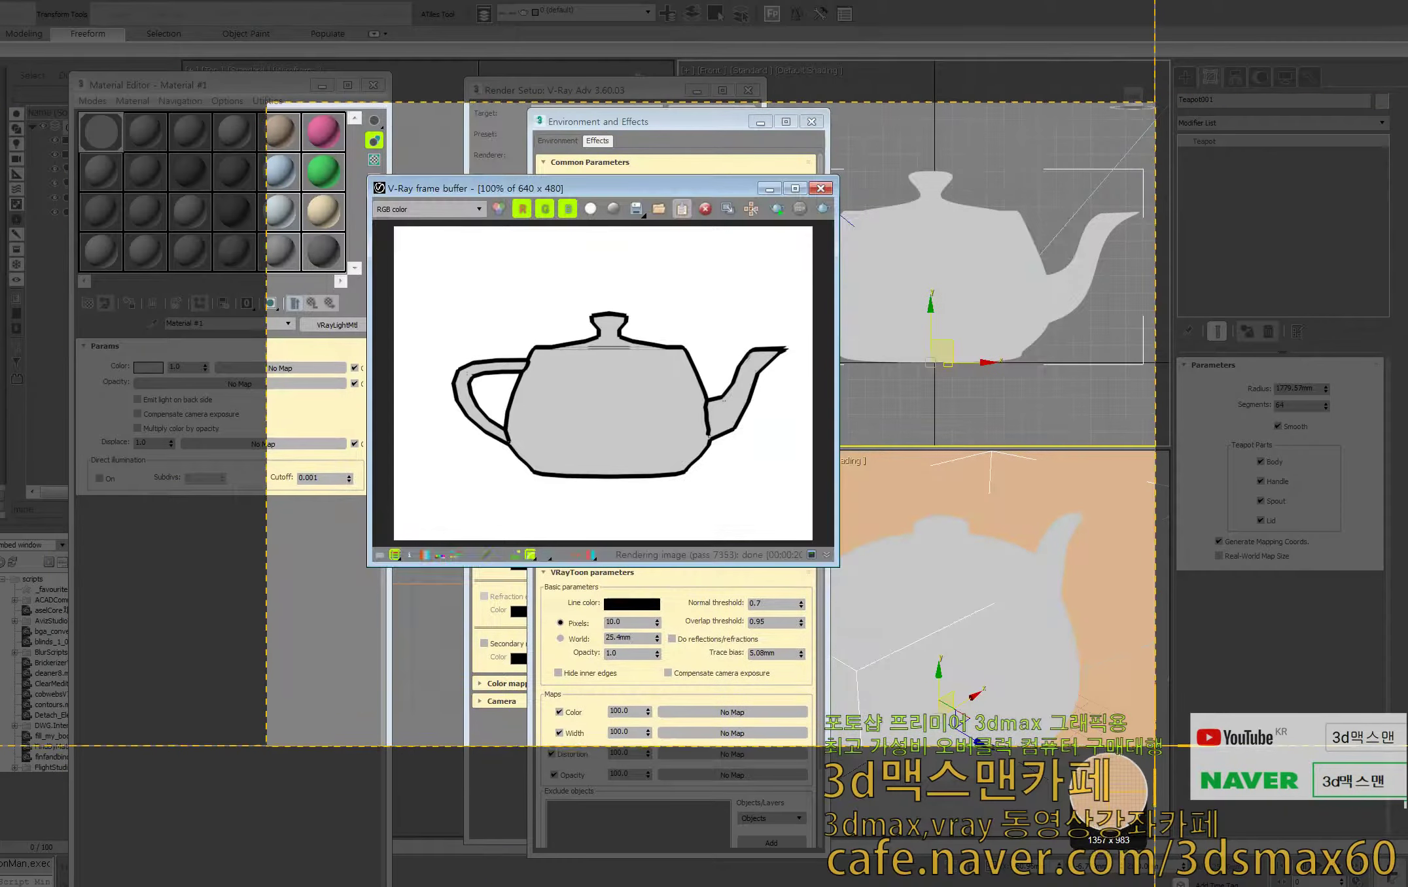
key("Escape")
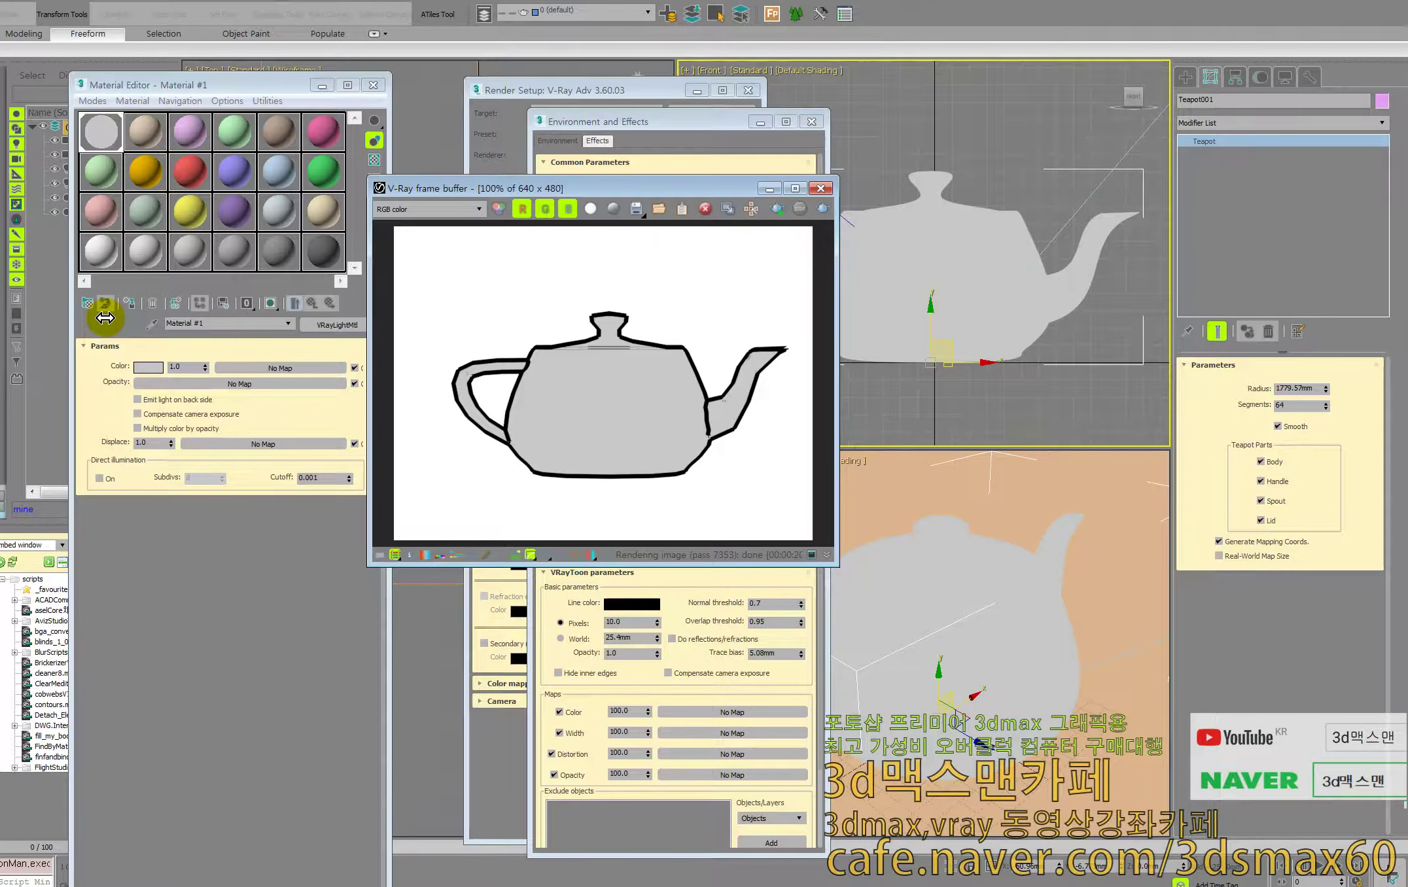
- Reassign the beige material from the second sample slot to the teapot and delete the VRayToon effect, closing the environment settings
left_click(821, 188)
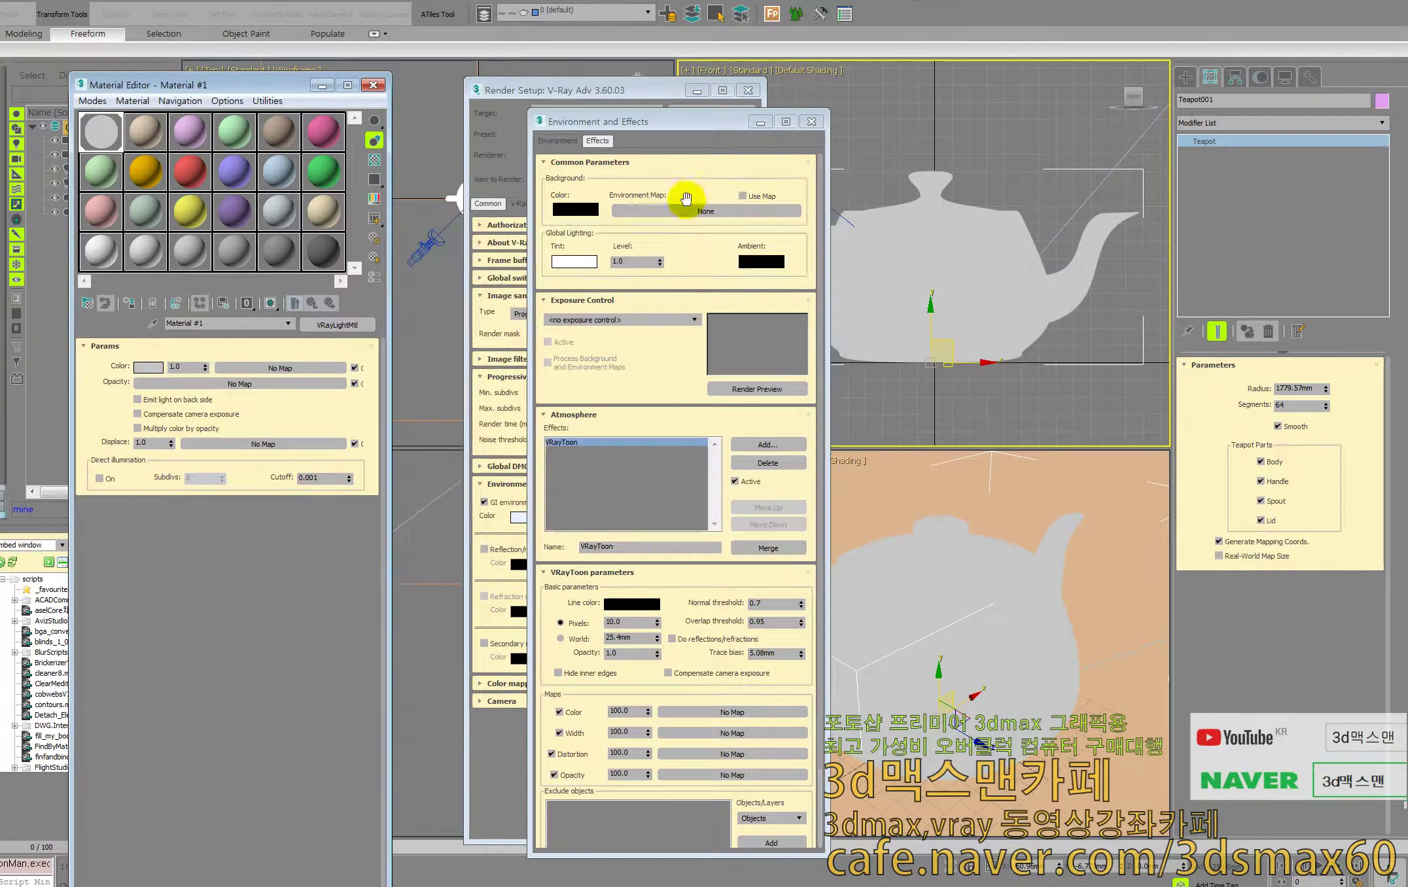
left_click_drag(685, 198, 157, 157)
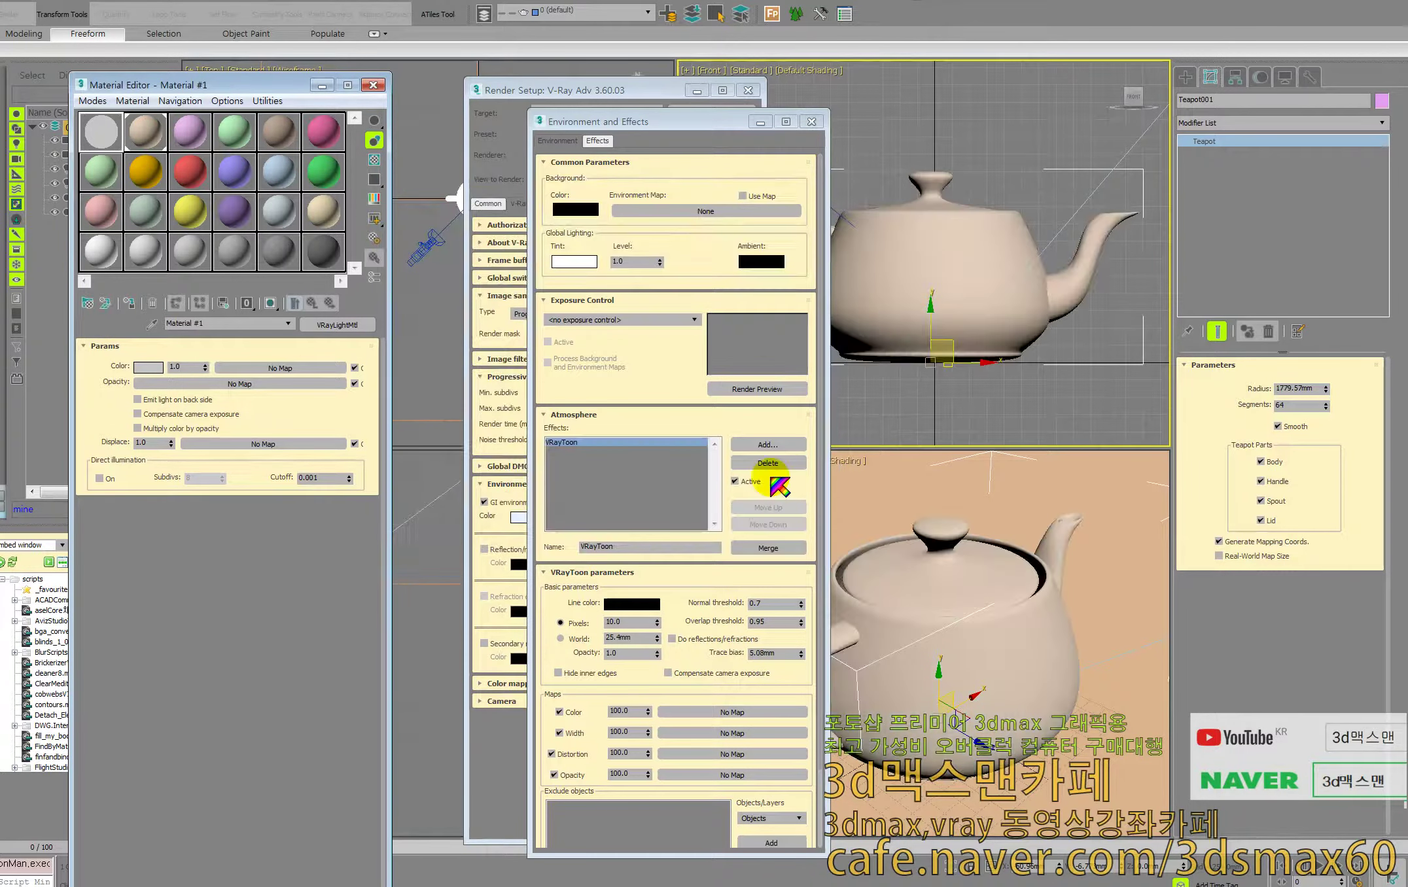
left_click(767, 462)
left_click(811, 122)
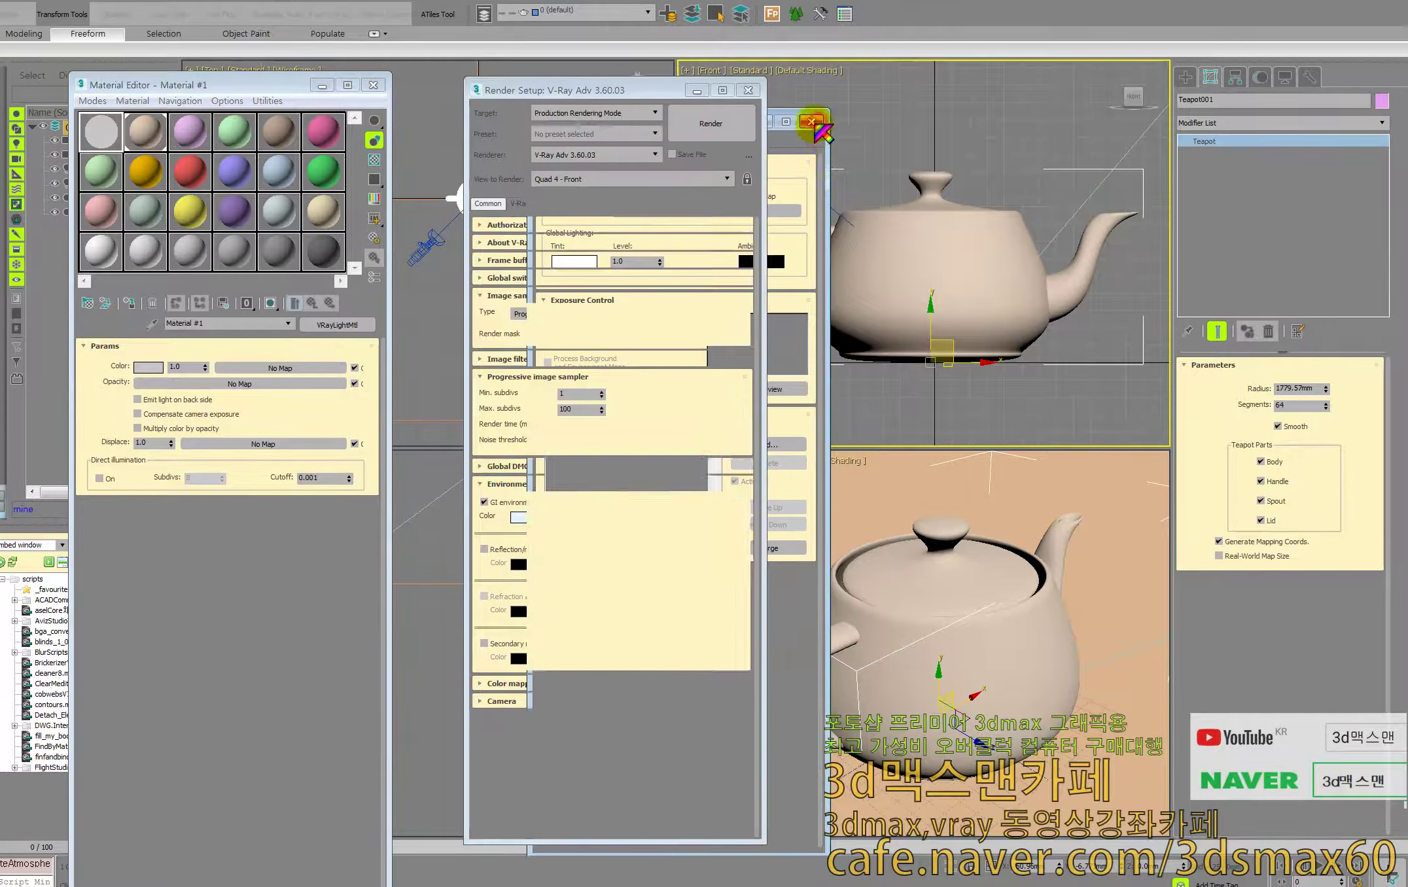
- Delete Camera001 from the scene, moving the open dialogs off the object list
left_click_drag(707, 91, 411, 158)
left_click_drag(196, 85, 575, 137)
left_click(107, 142)
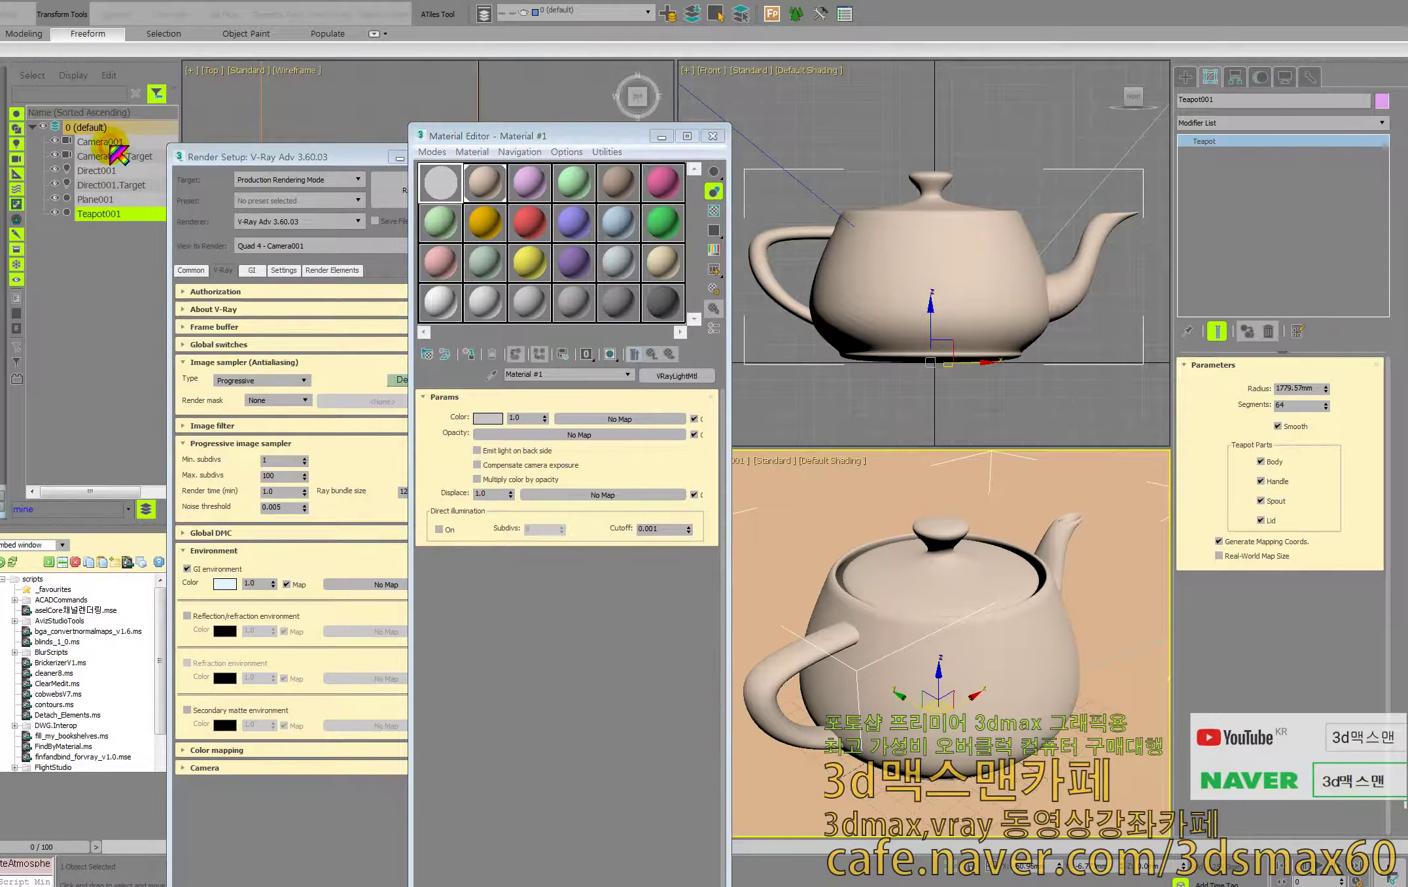
key("Delete")
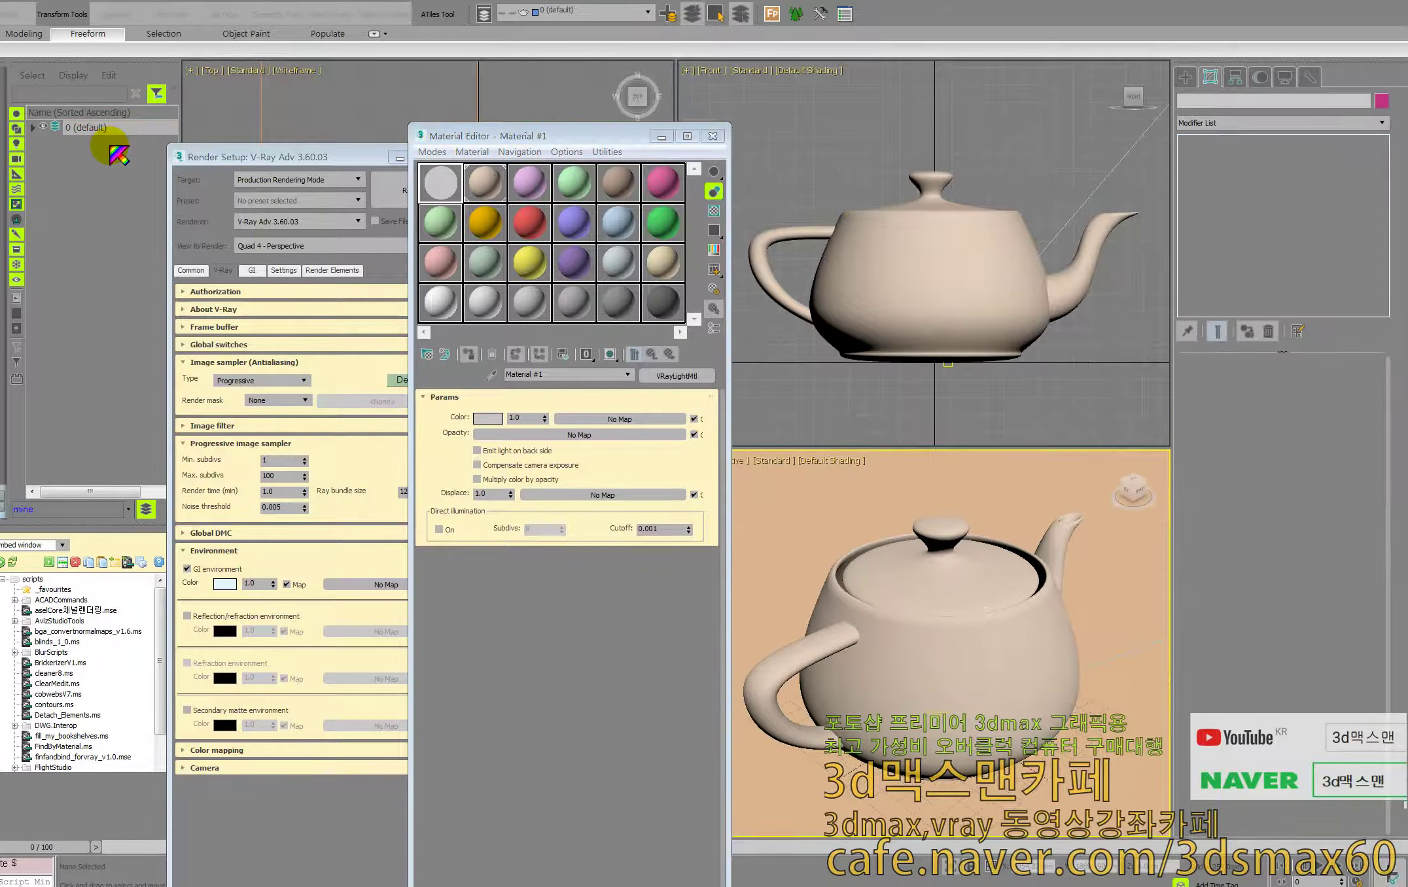
- Create a physical camera from the Perspective view and close the render setup and material editor
right_click(791, 487)
left_click(800, 495)
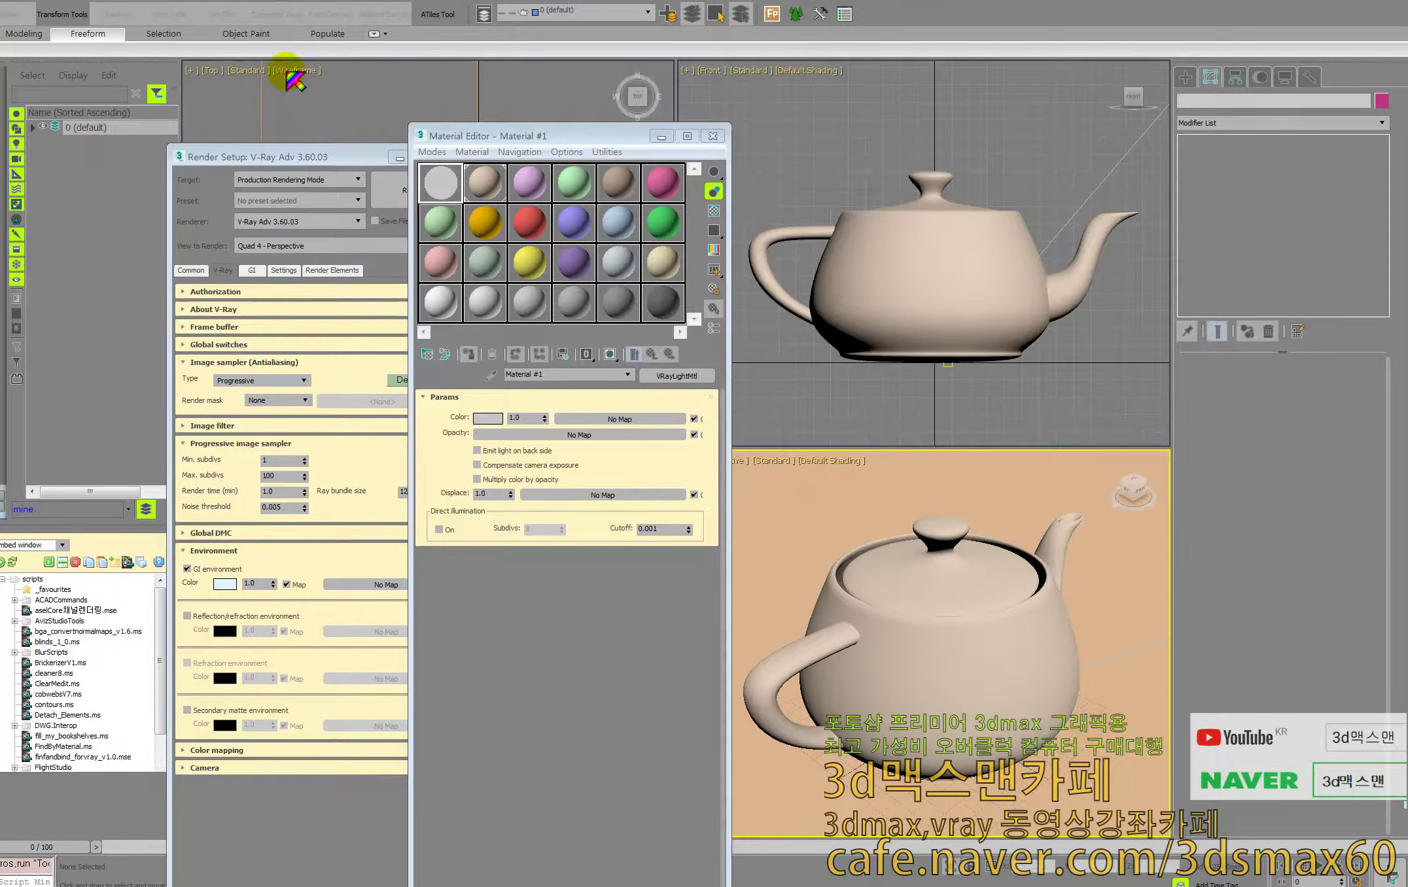
left_click(189, 70)
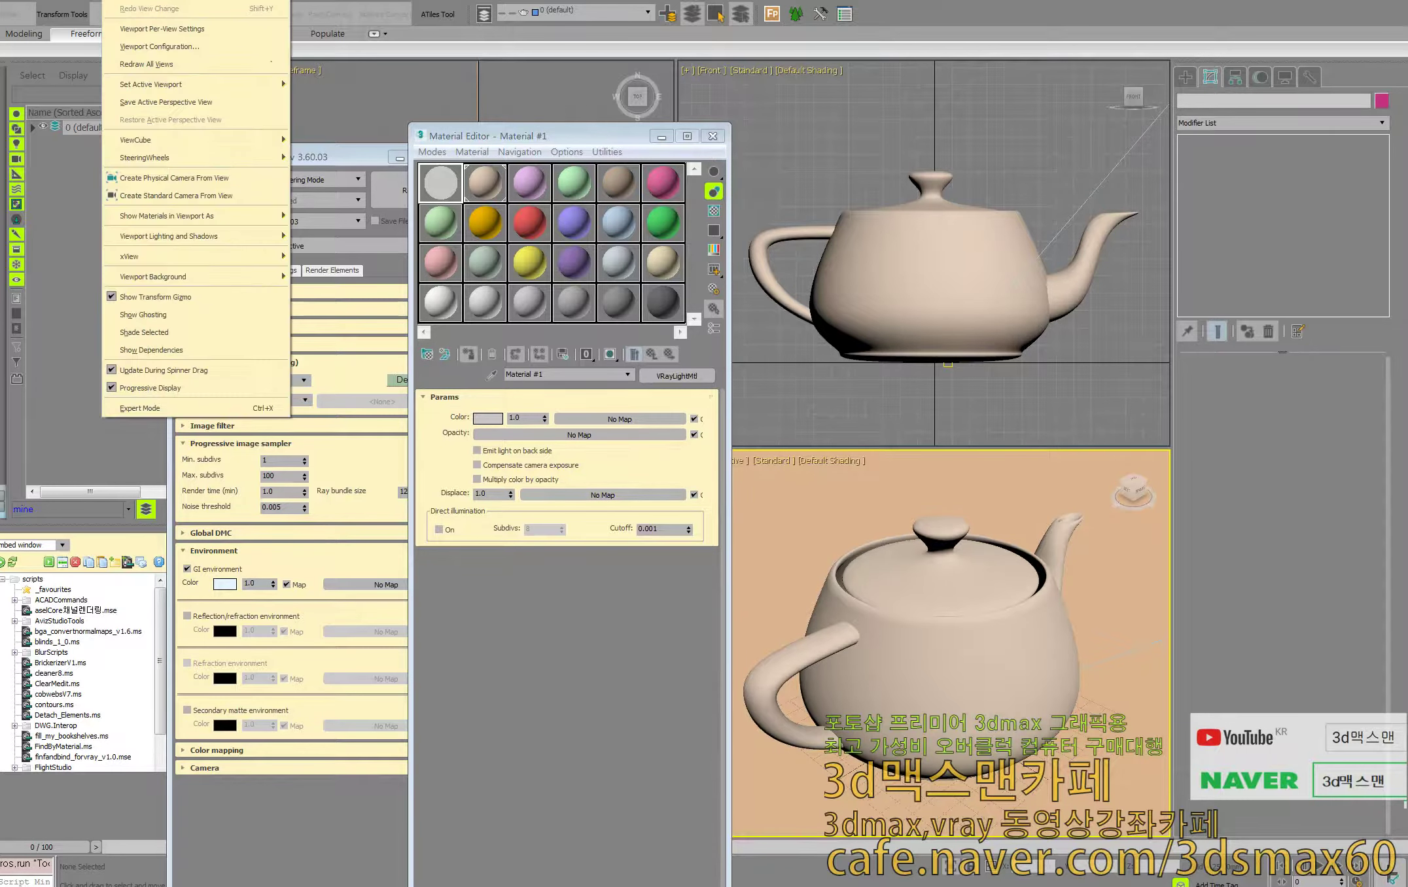
left_click(195, 178)
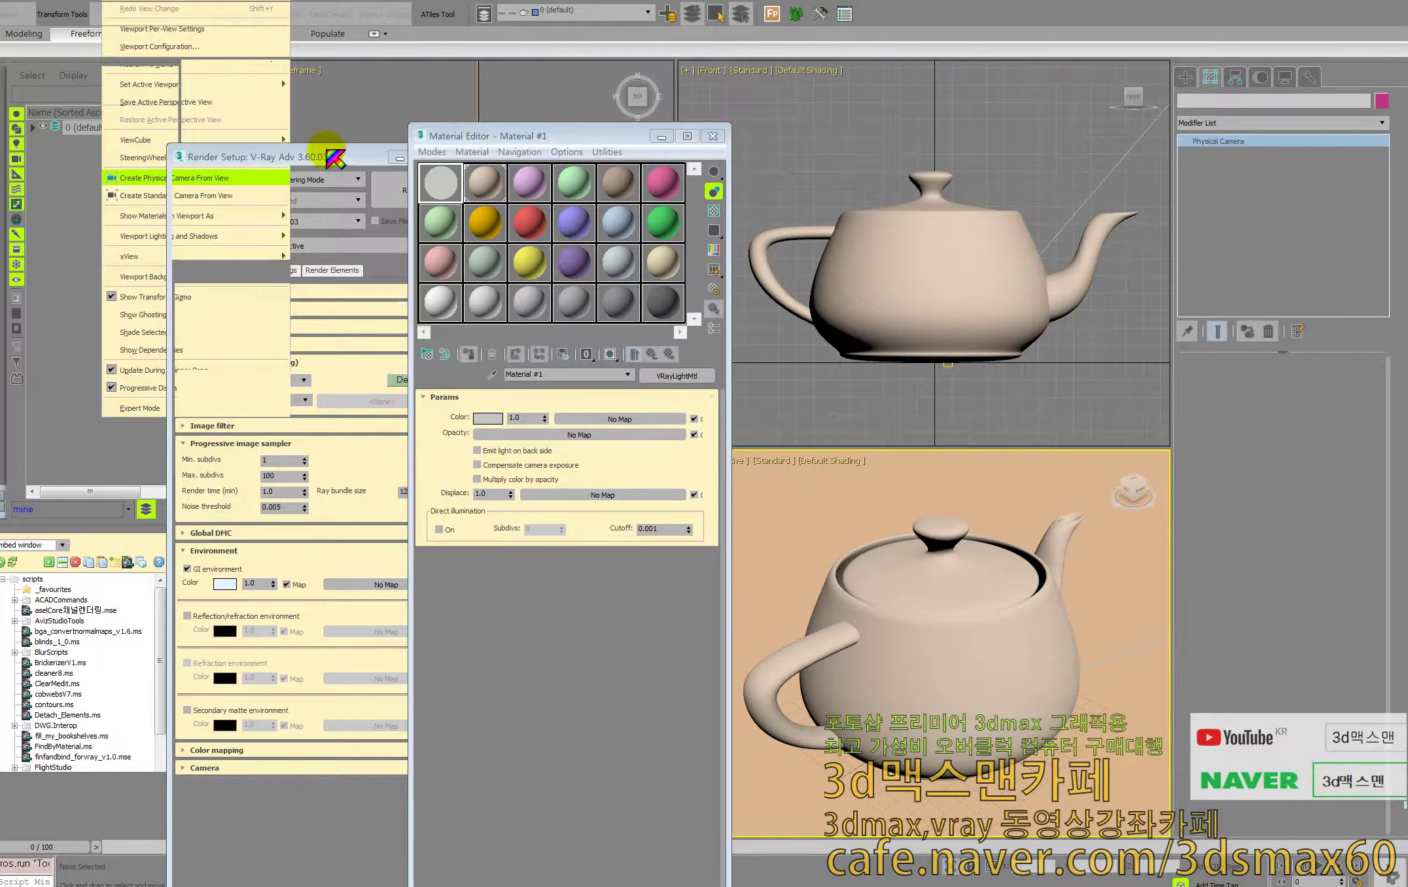
left_click(302, 150)
left_click_drag(302, 150, 619, 208)
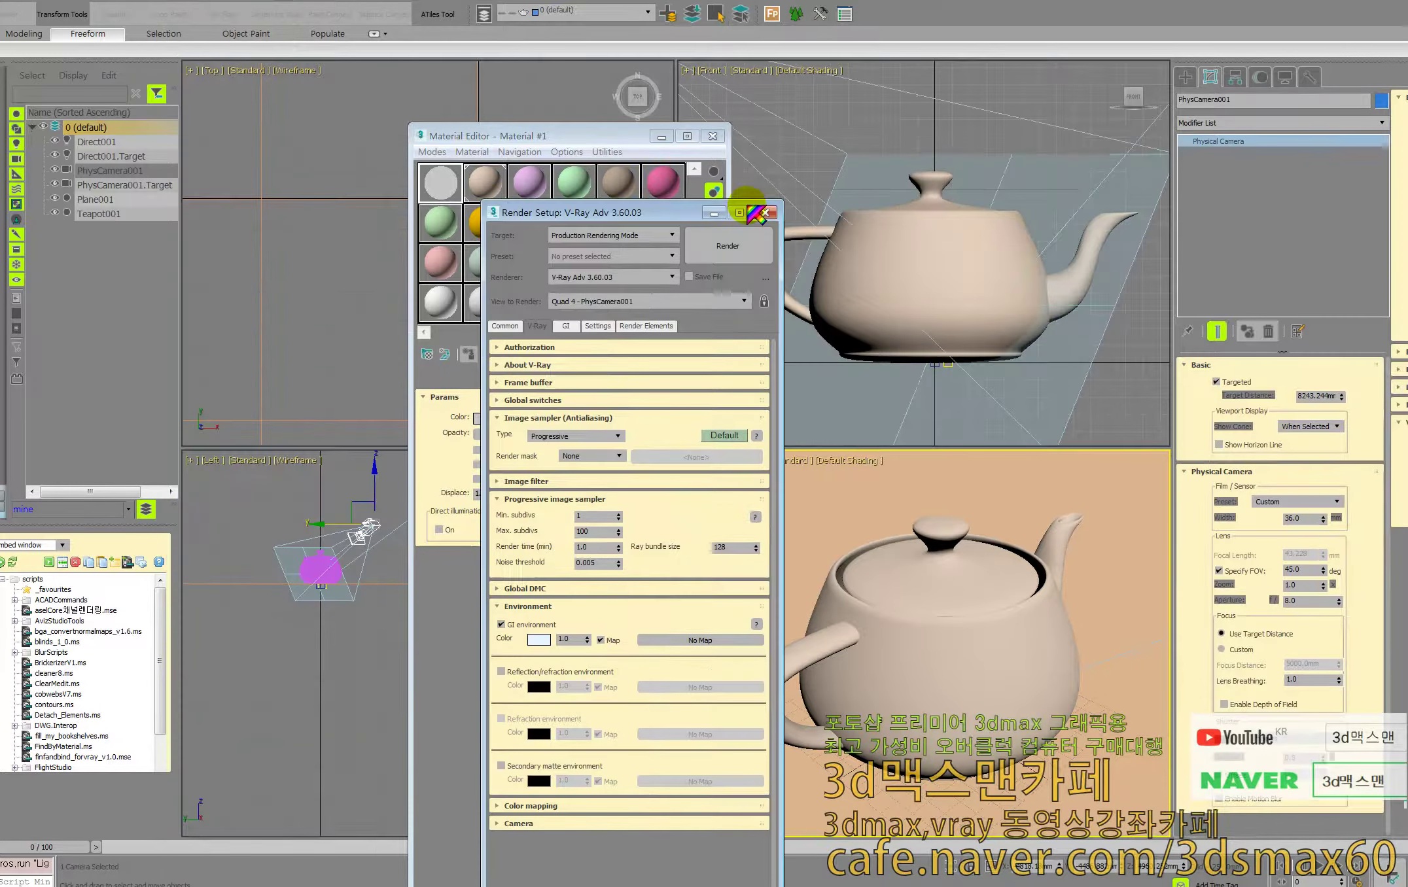
left_click(764, 213)
left_click(712, 136)
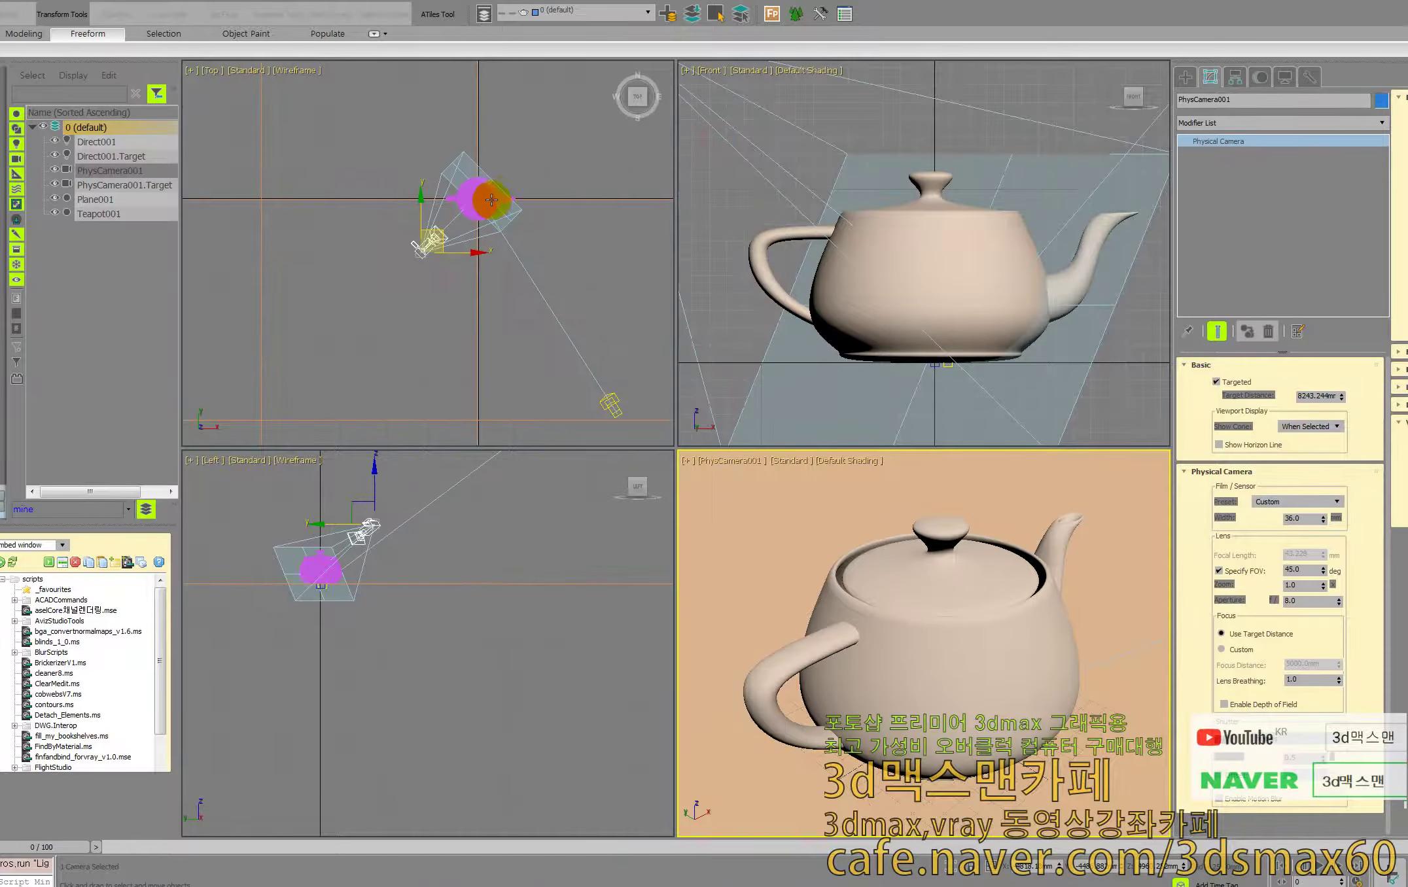
- Delete the Direct001 light in the Top view
left_click(466, 202)
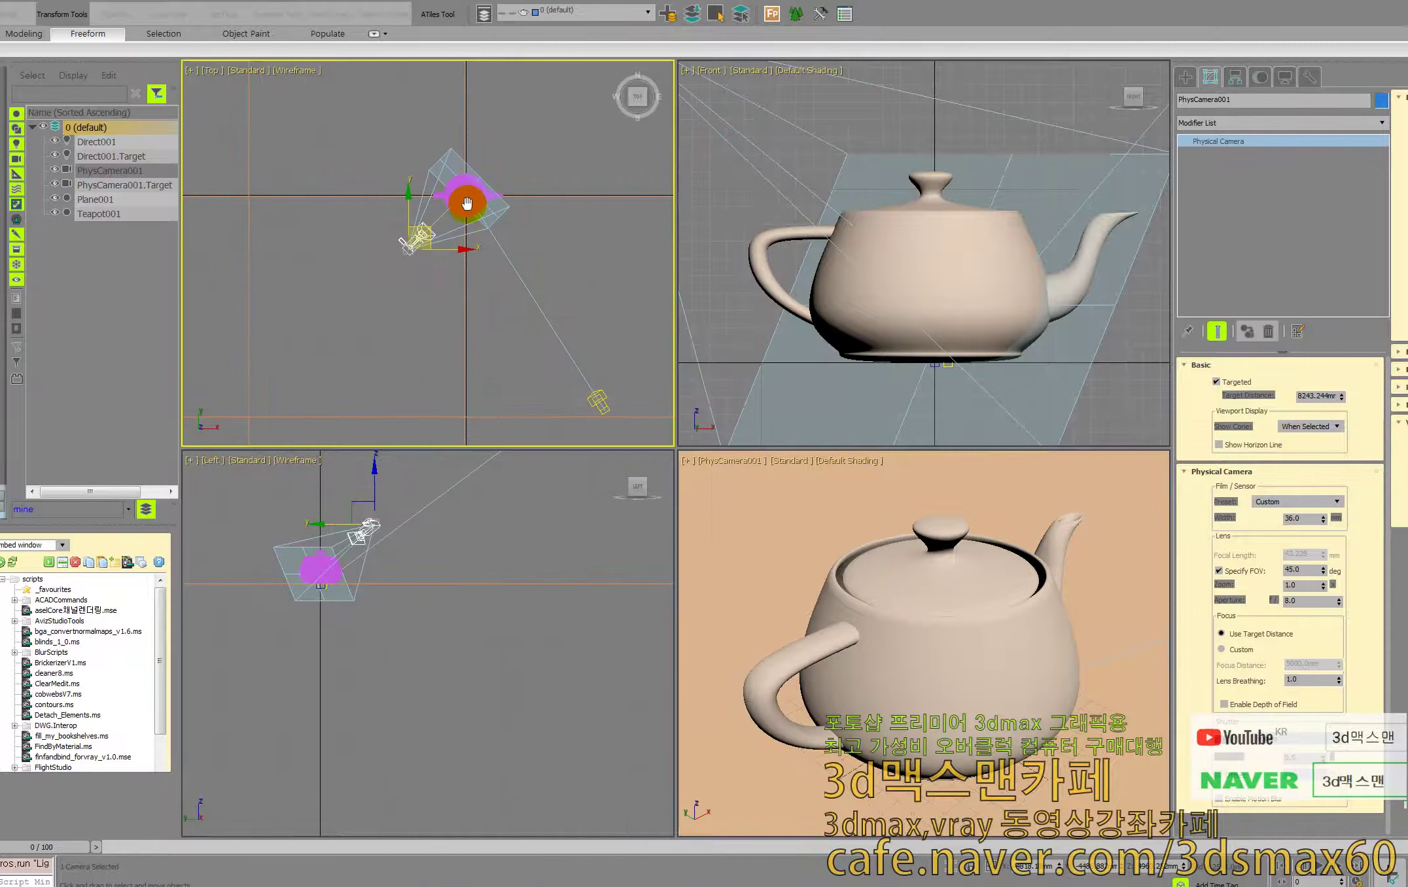
left_click(594, 396)
key("ctrl+d")
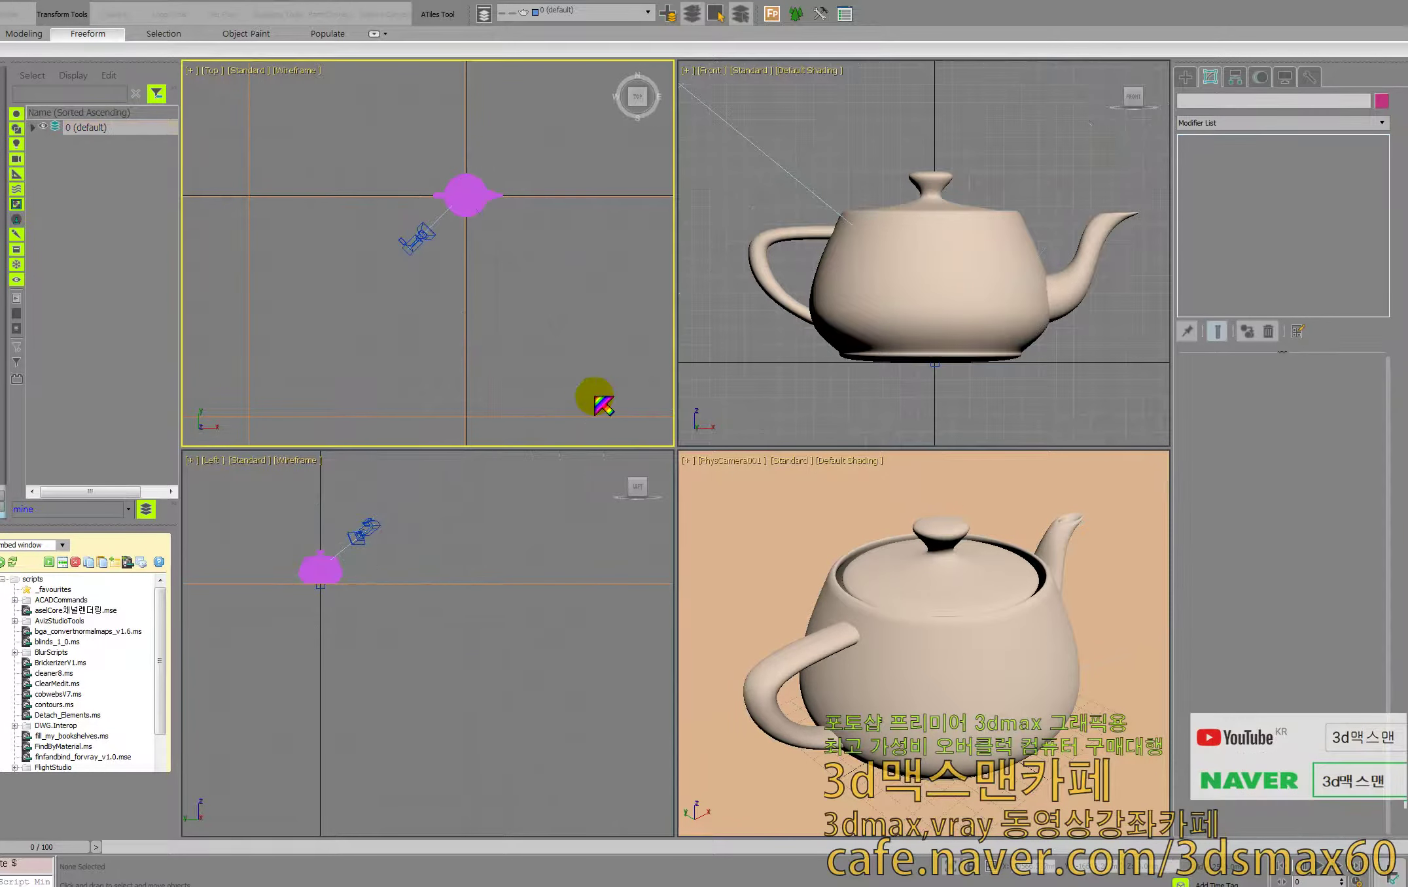
- Place a VRaySun aimed at the teapot in the Top view with an automatic VRaySky map, and raise it high in the Left view
left_click(876, 530)
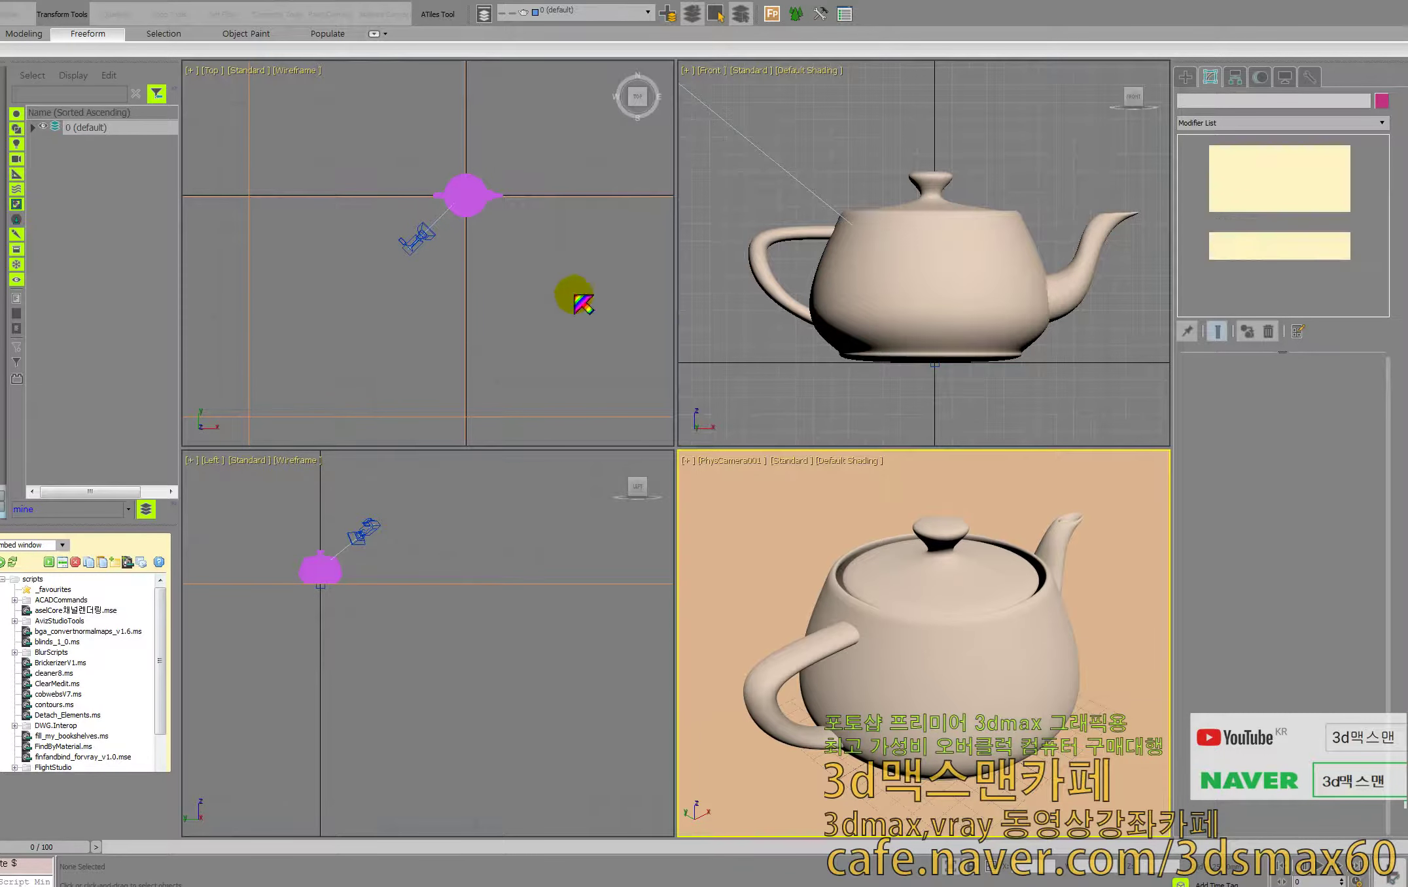
left_click_drag(610, 380, 472, 204)
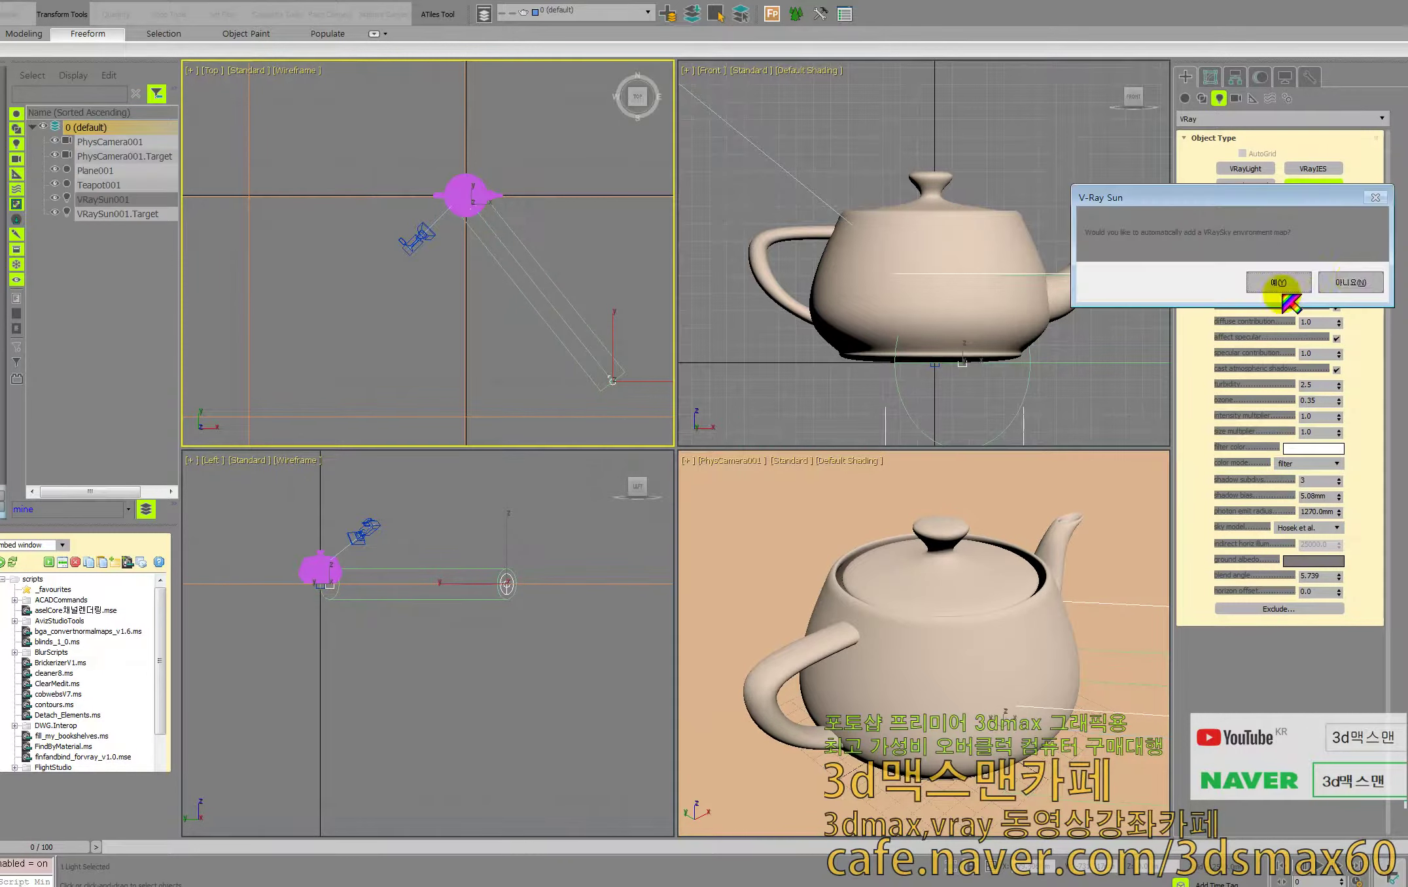
left_click(1274, 285)
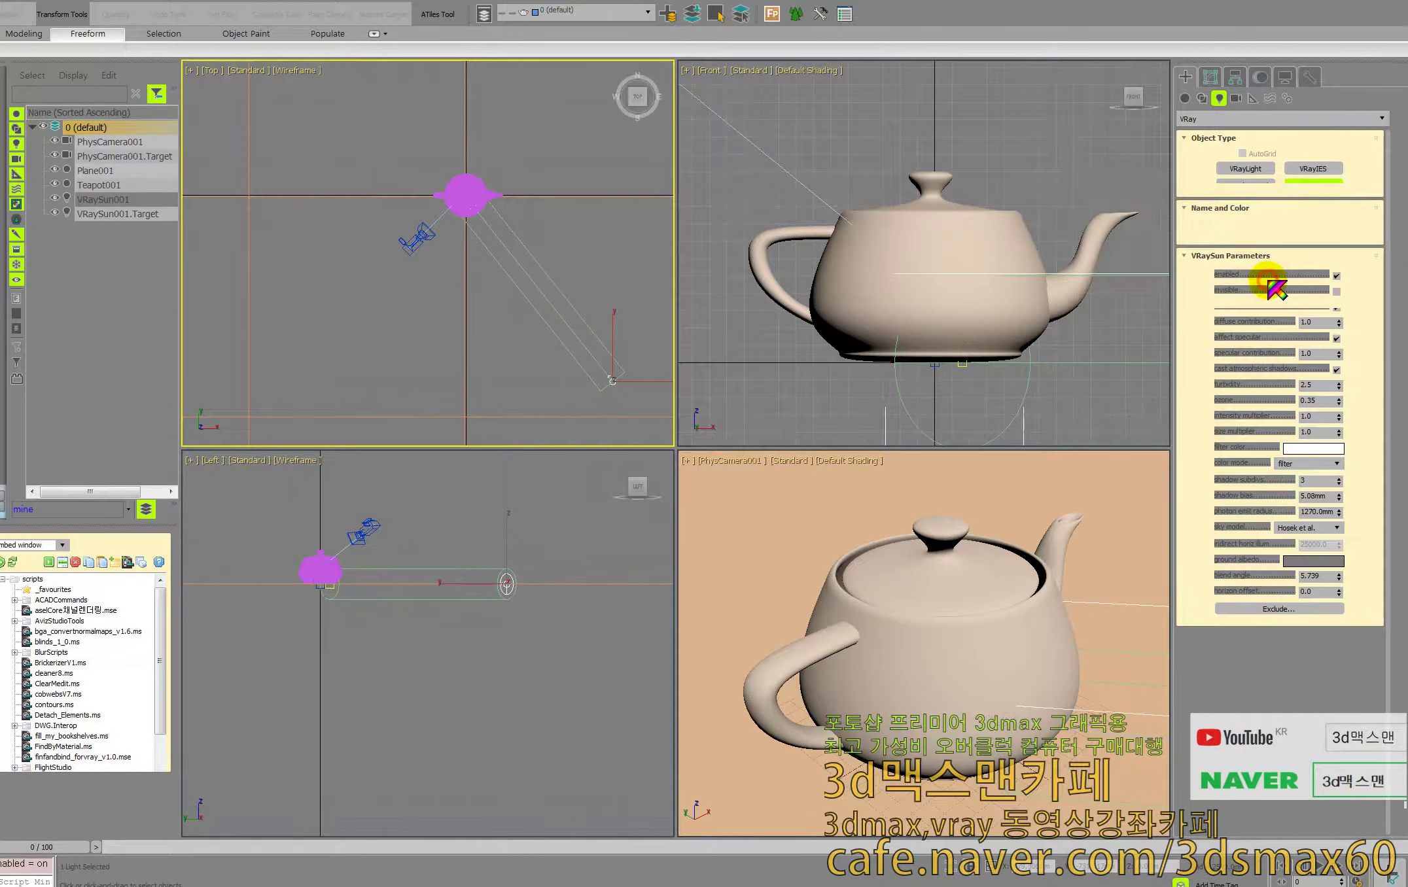
right_click(492, 566)
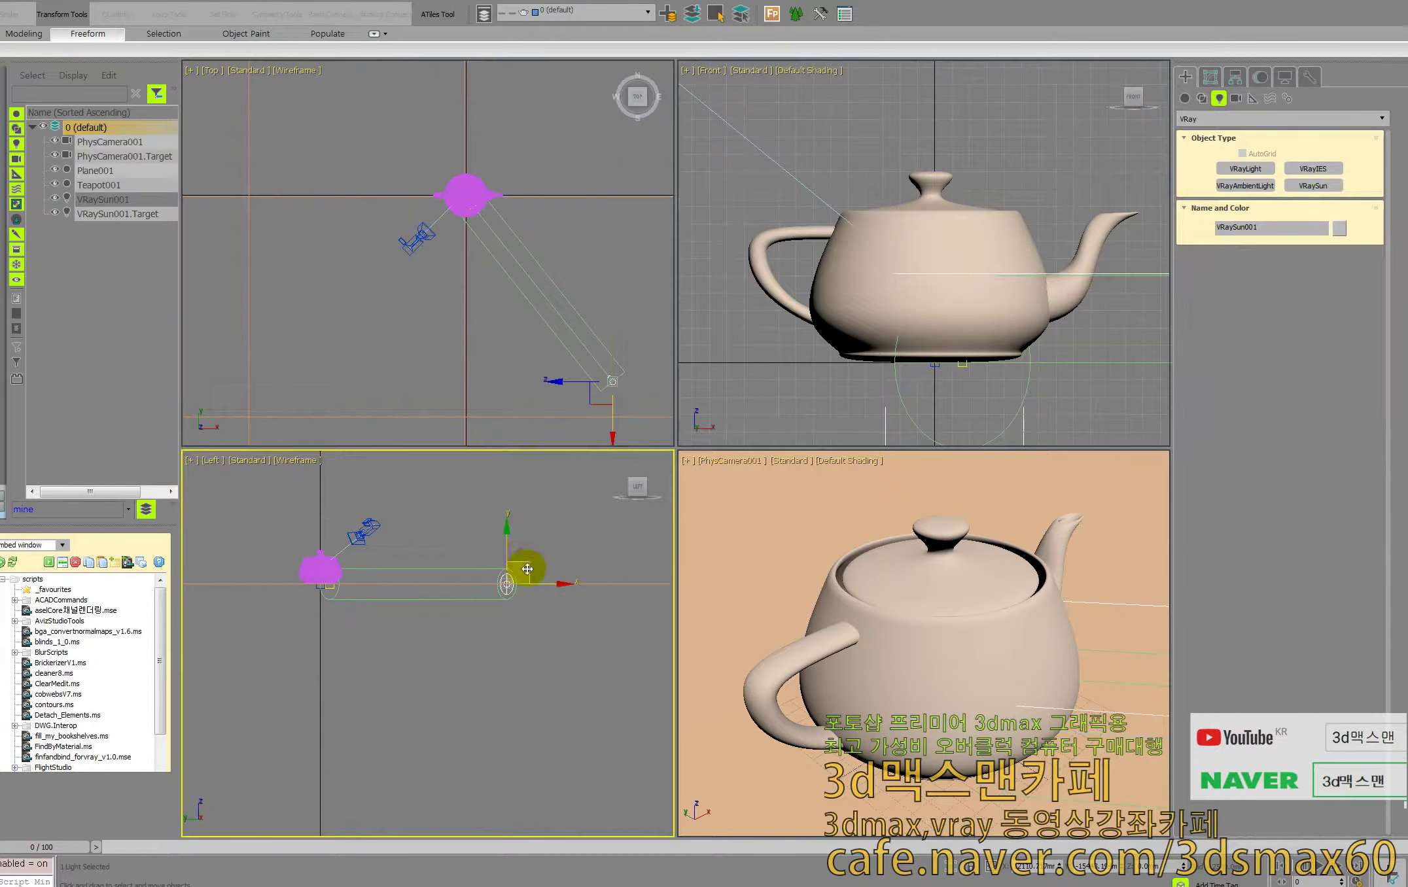
left_click_drag(521, 566, 533, 390)
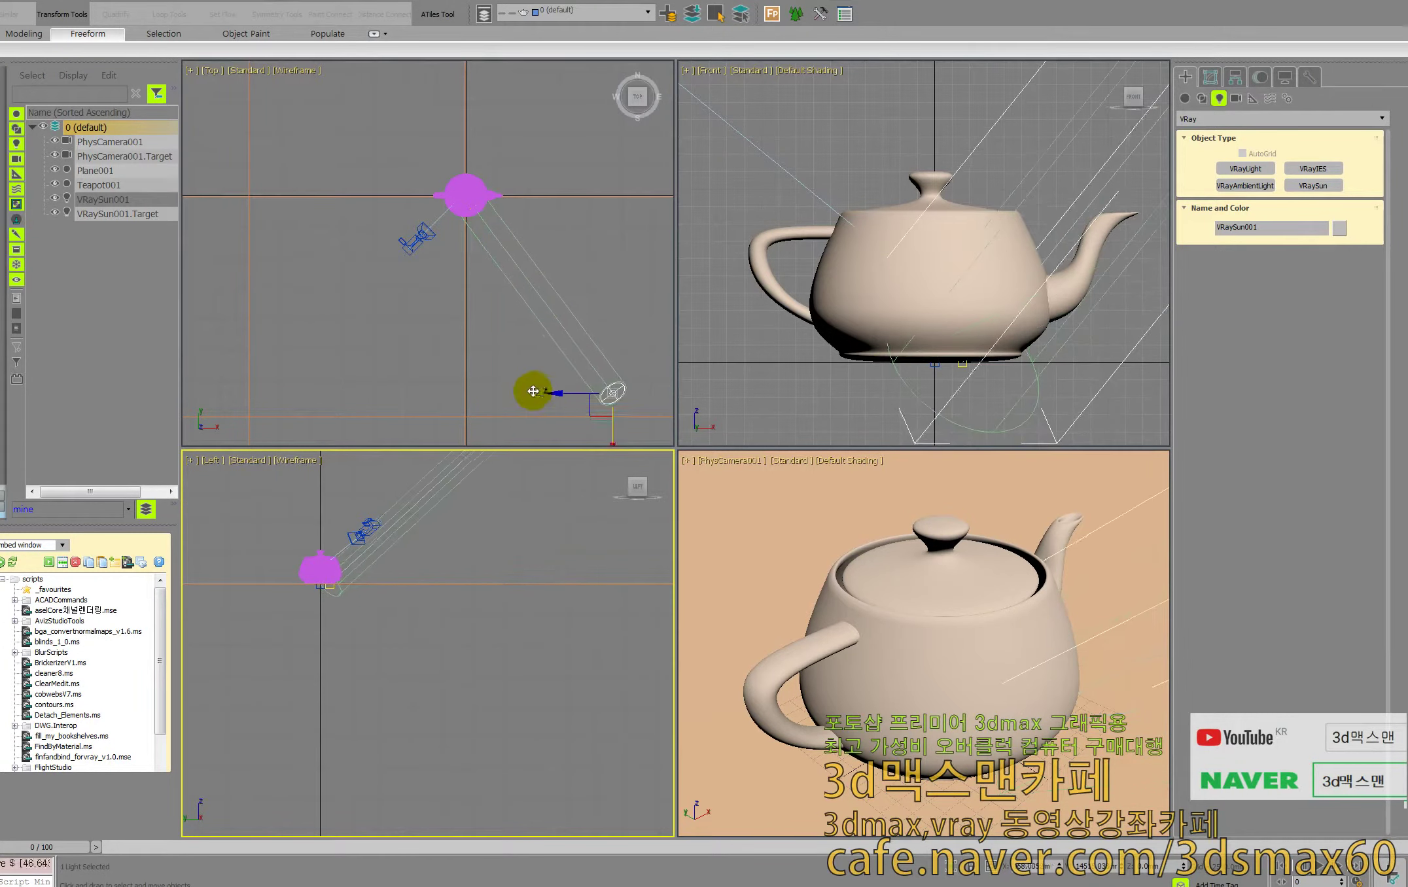
- Display the VRaySun parameters and test-render the PhysCamera001 view
right_click(706, 559)
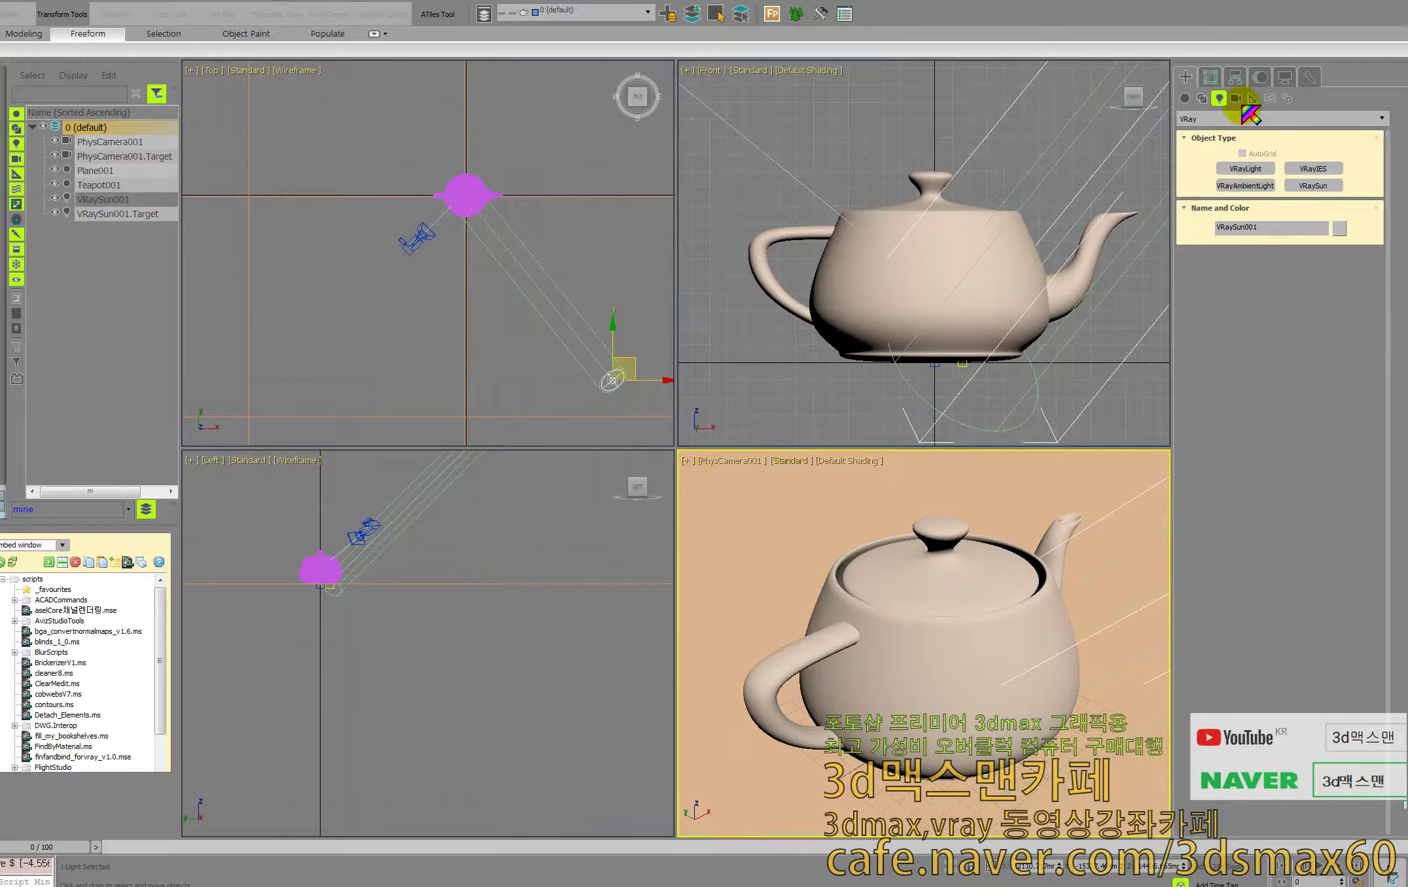
left_click(1210, 76)
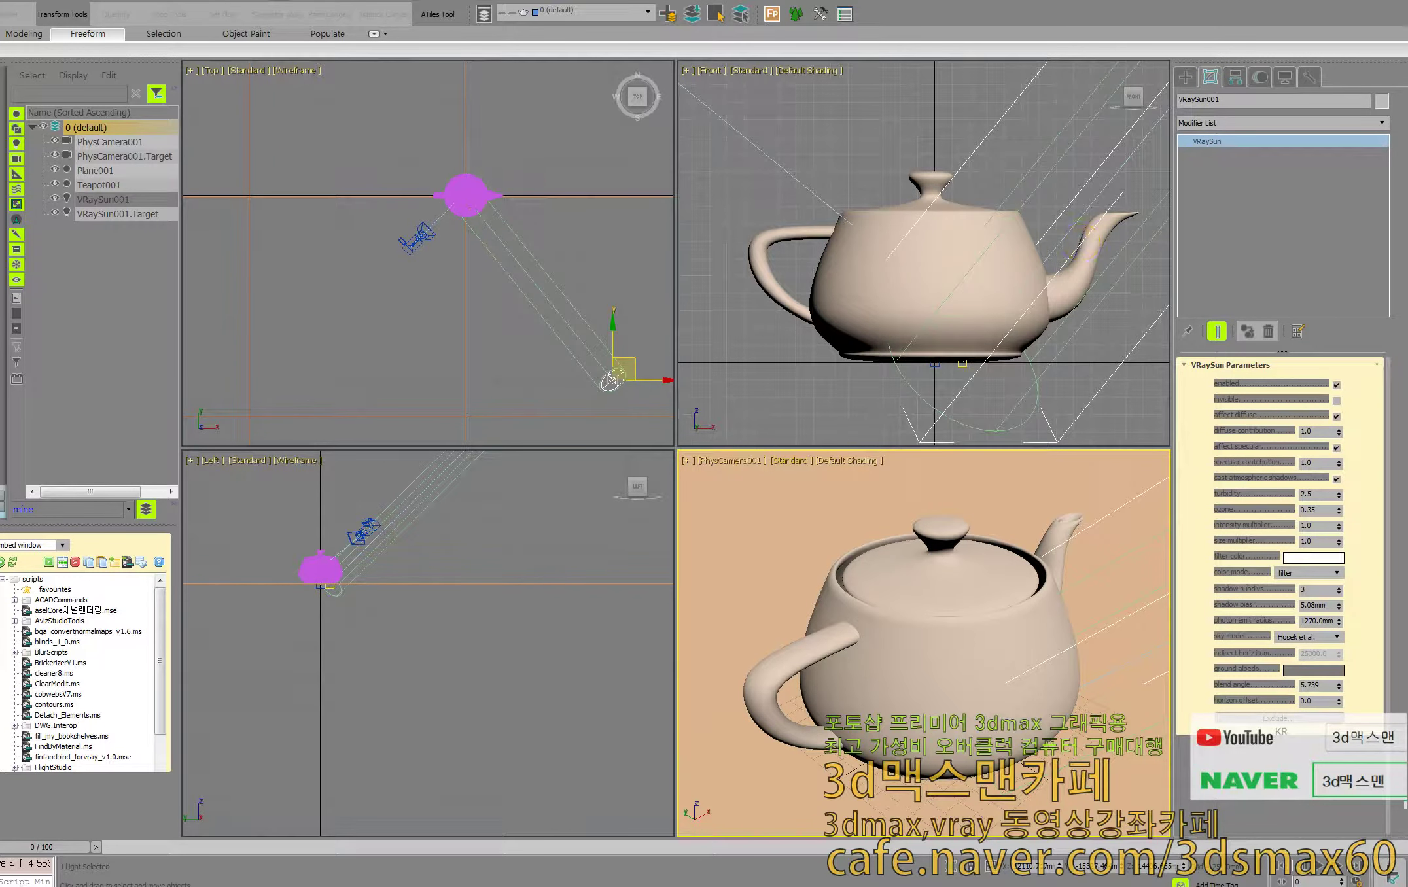
left_click_drag(381, 99, 1398, 775)
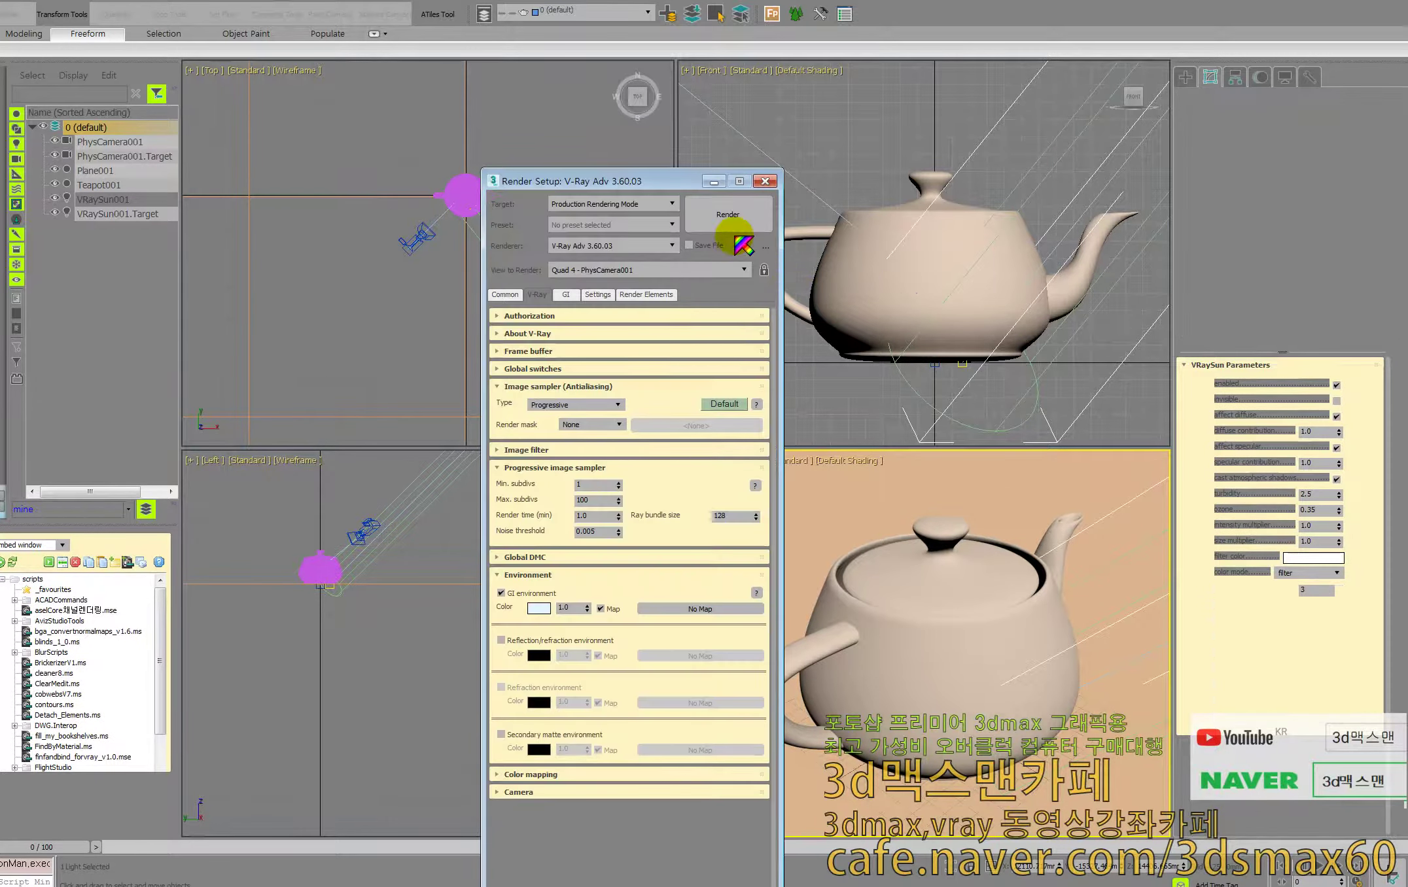
left_click(728, 219)
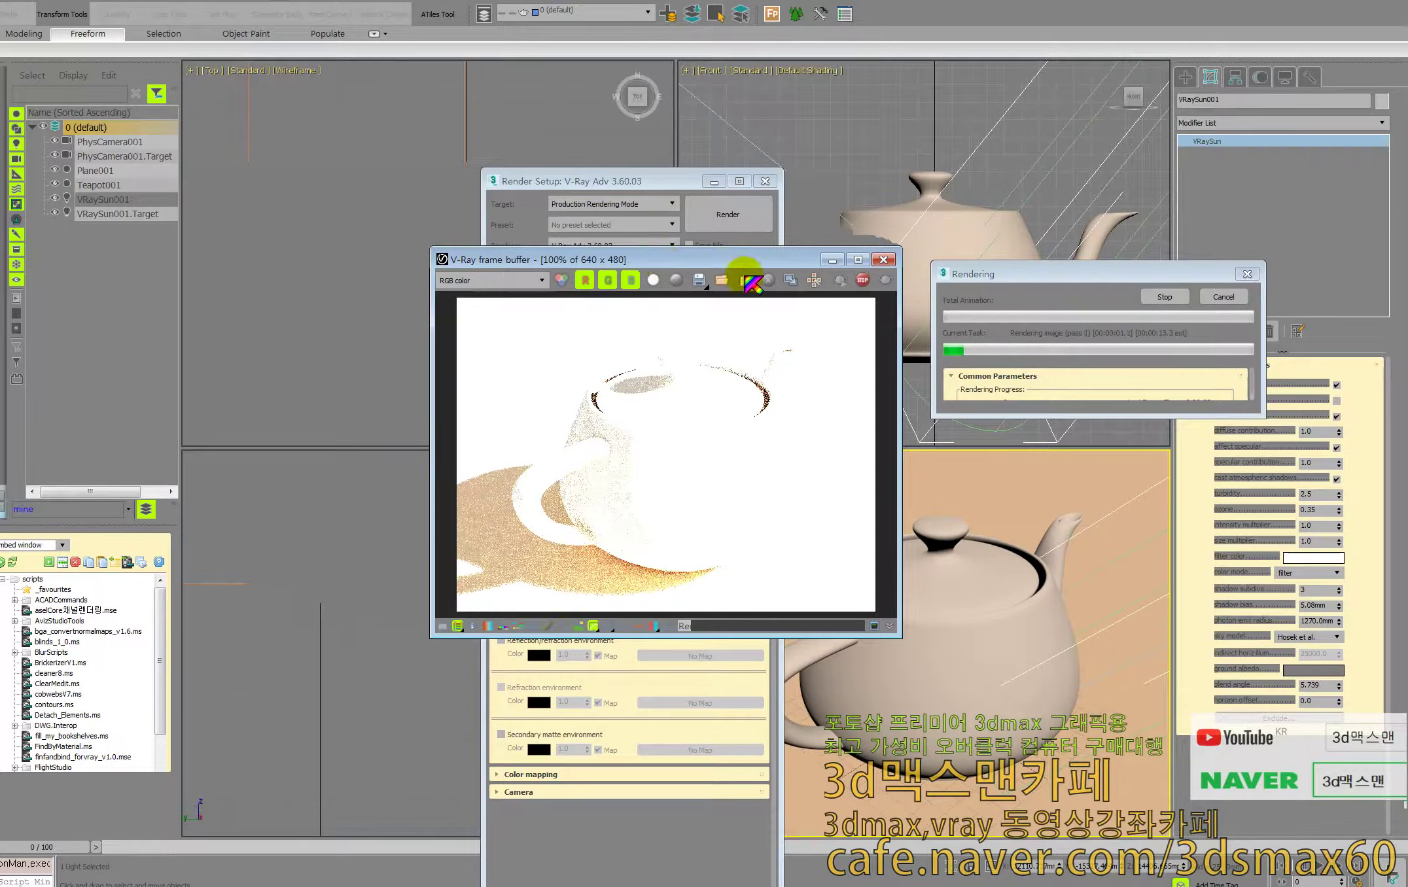
left_click_drag(757, 265, 827, 431)
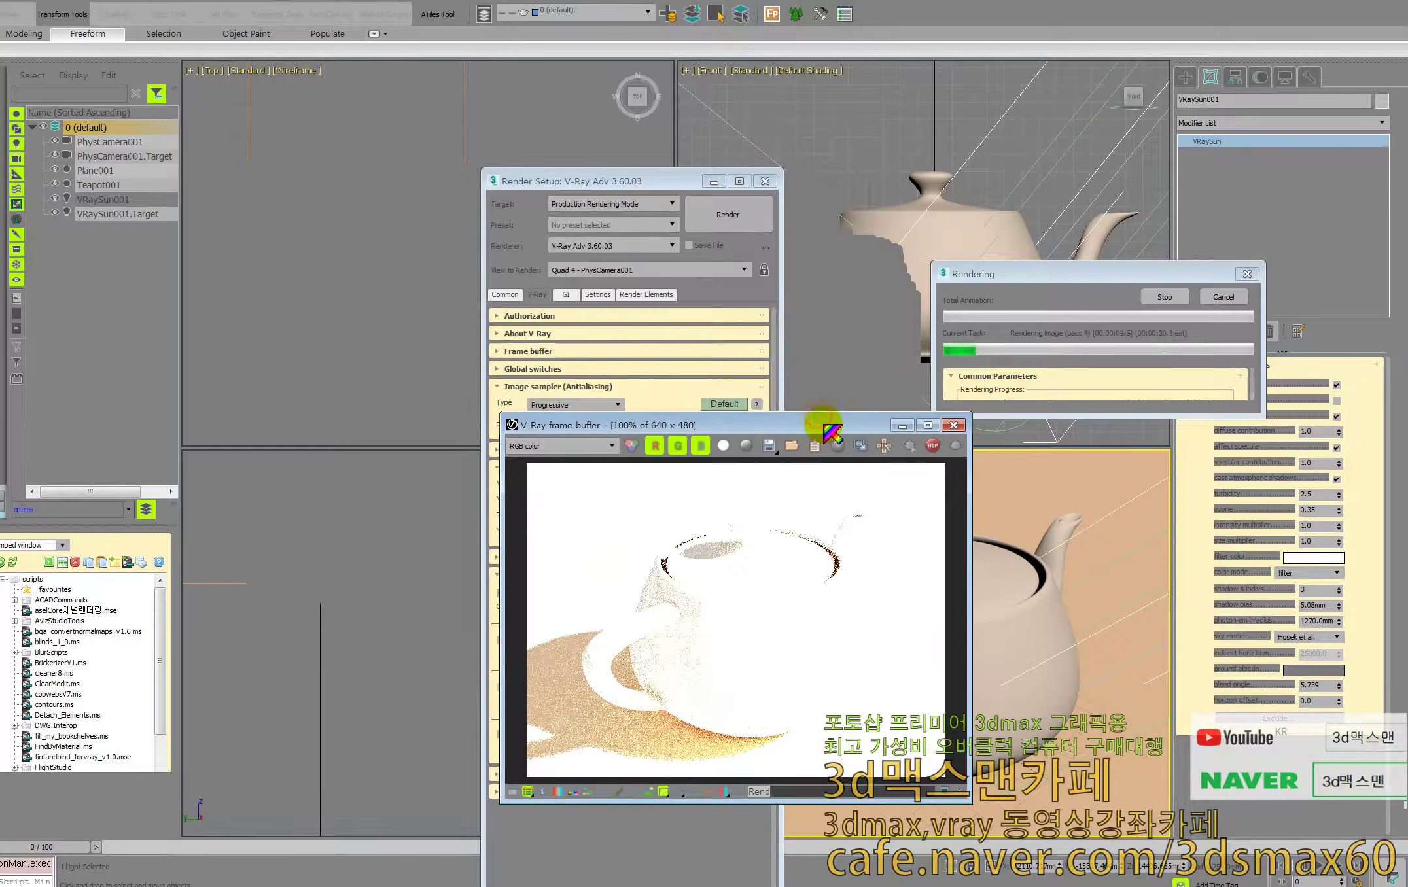
- Cancel the running test render and display the parameters of PhysCamera001
left_click(1221, 298)
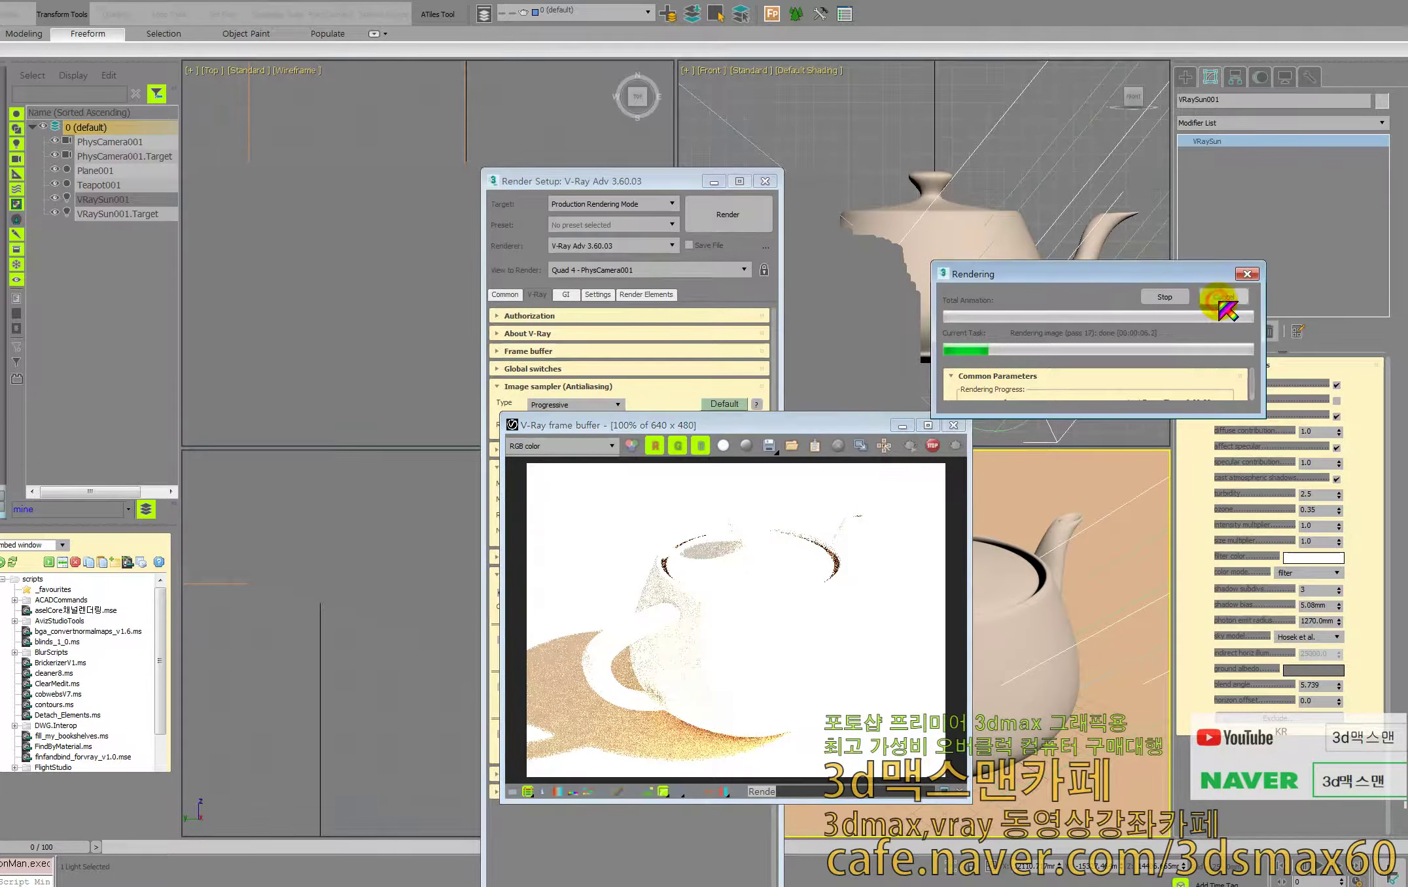
left_click(765, 181)
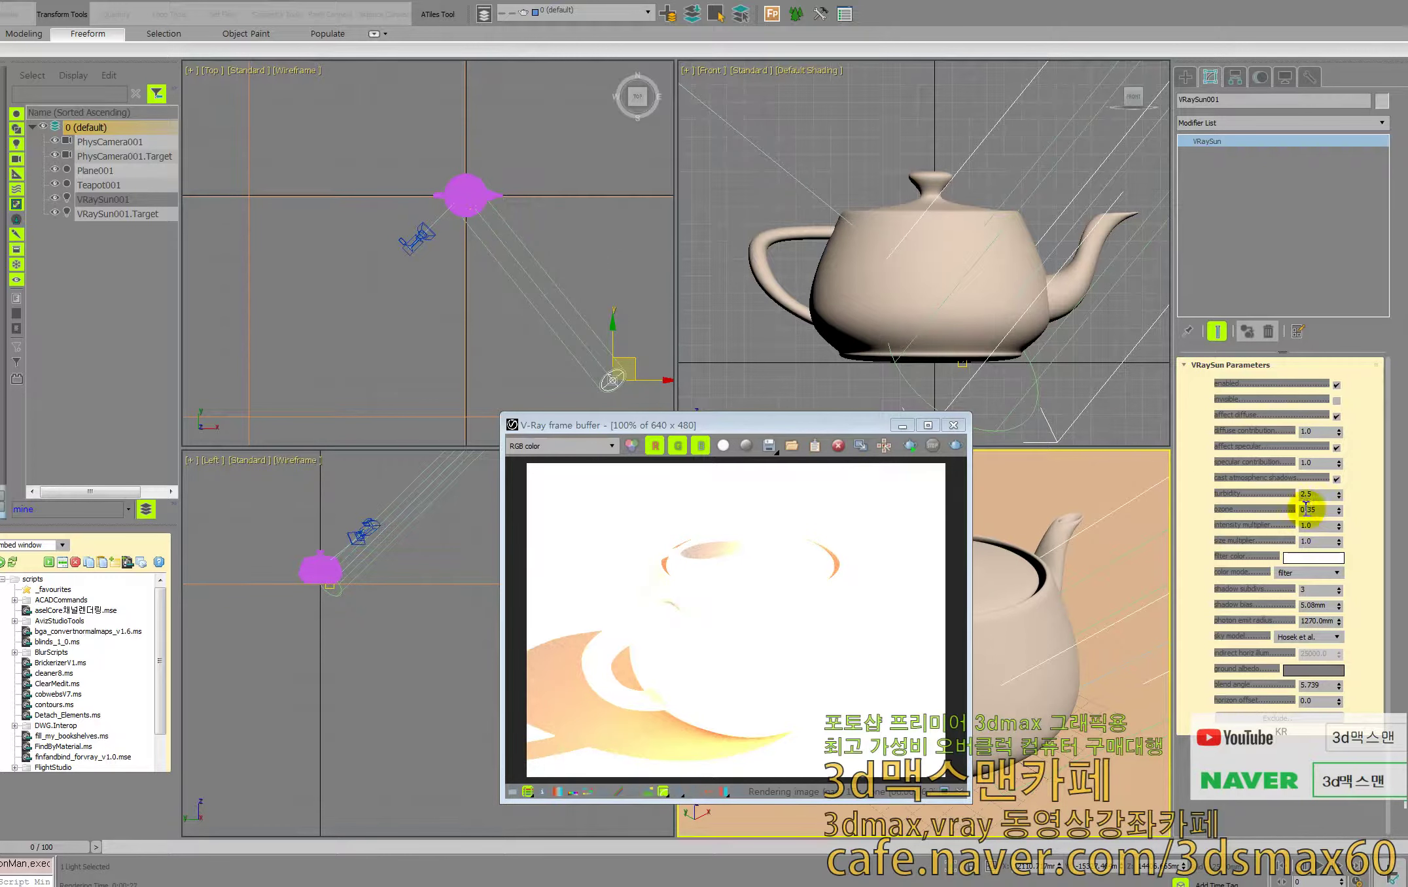
left_click(415, 235)
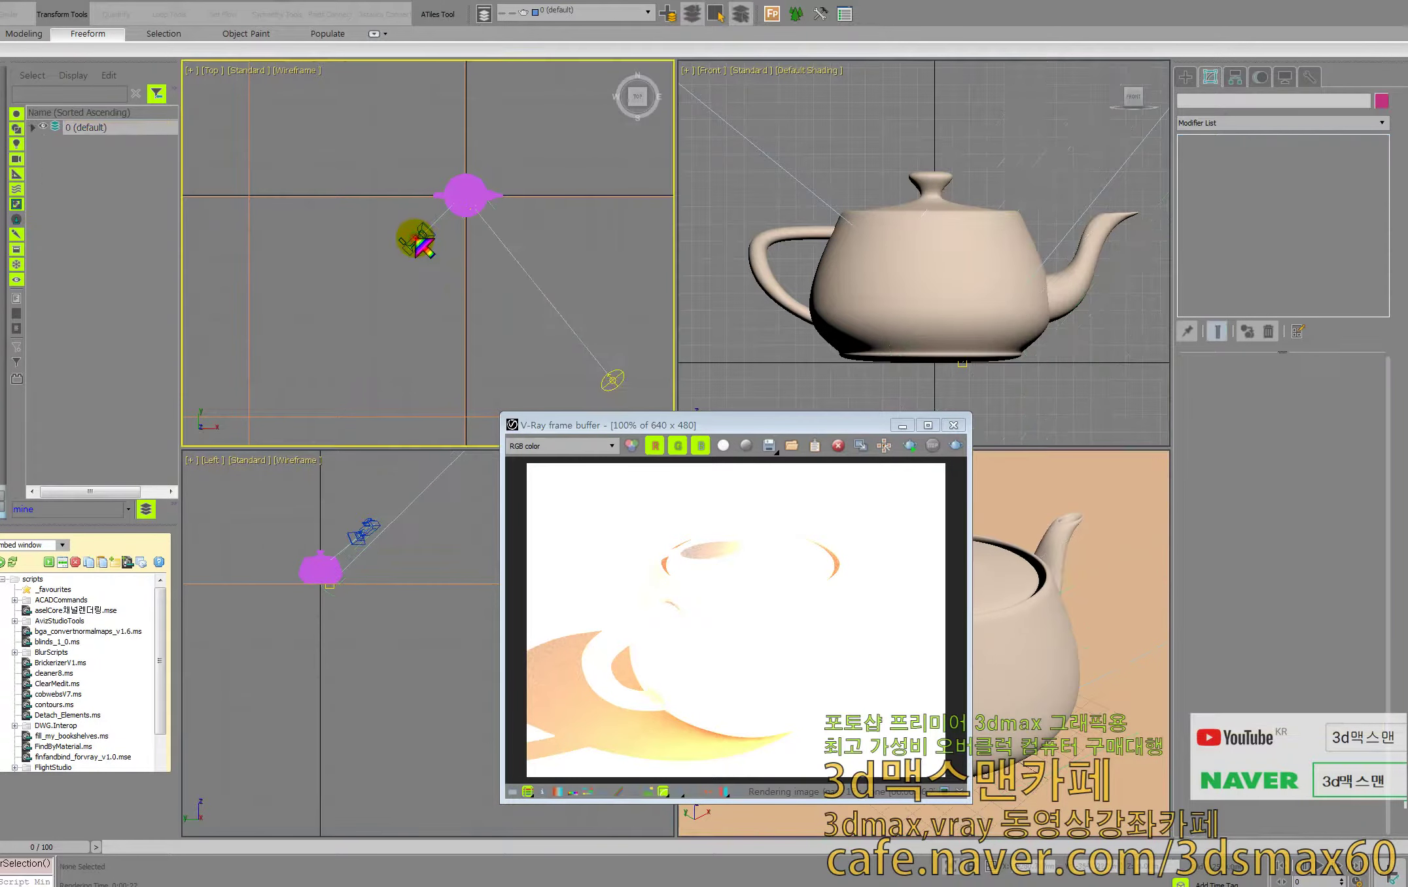
left_click(412, 237)
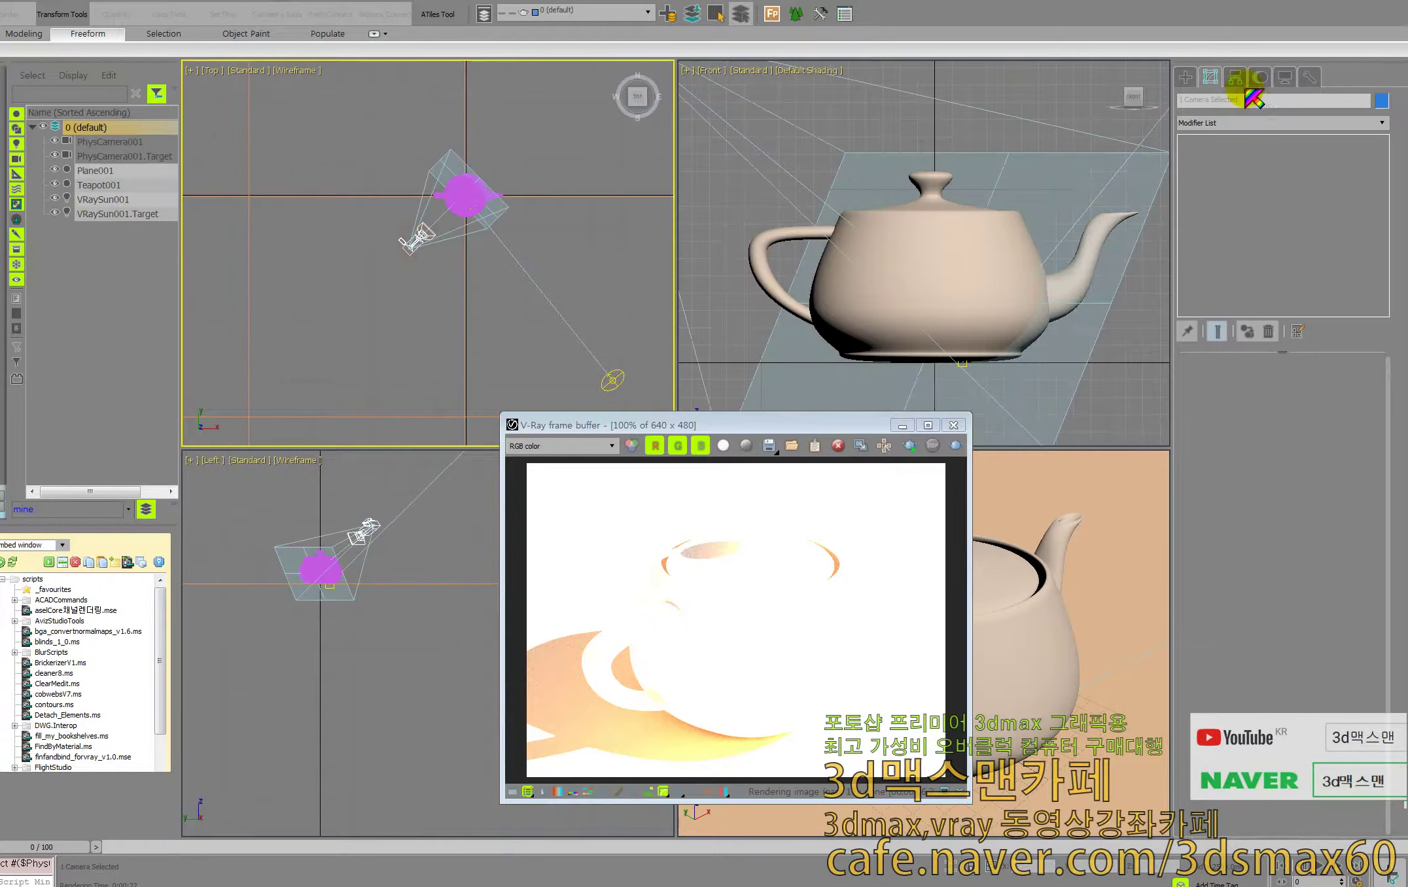
right_click(1064, 580)
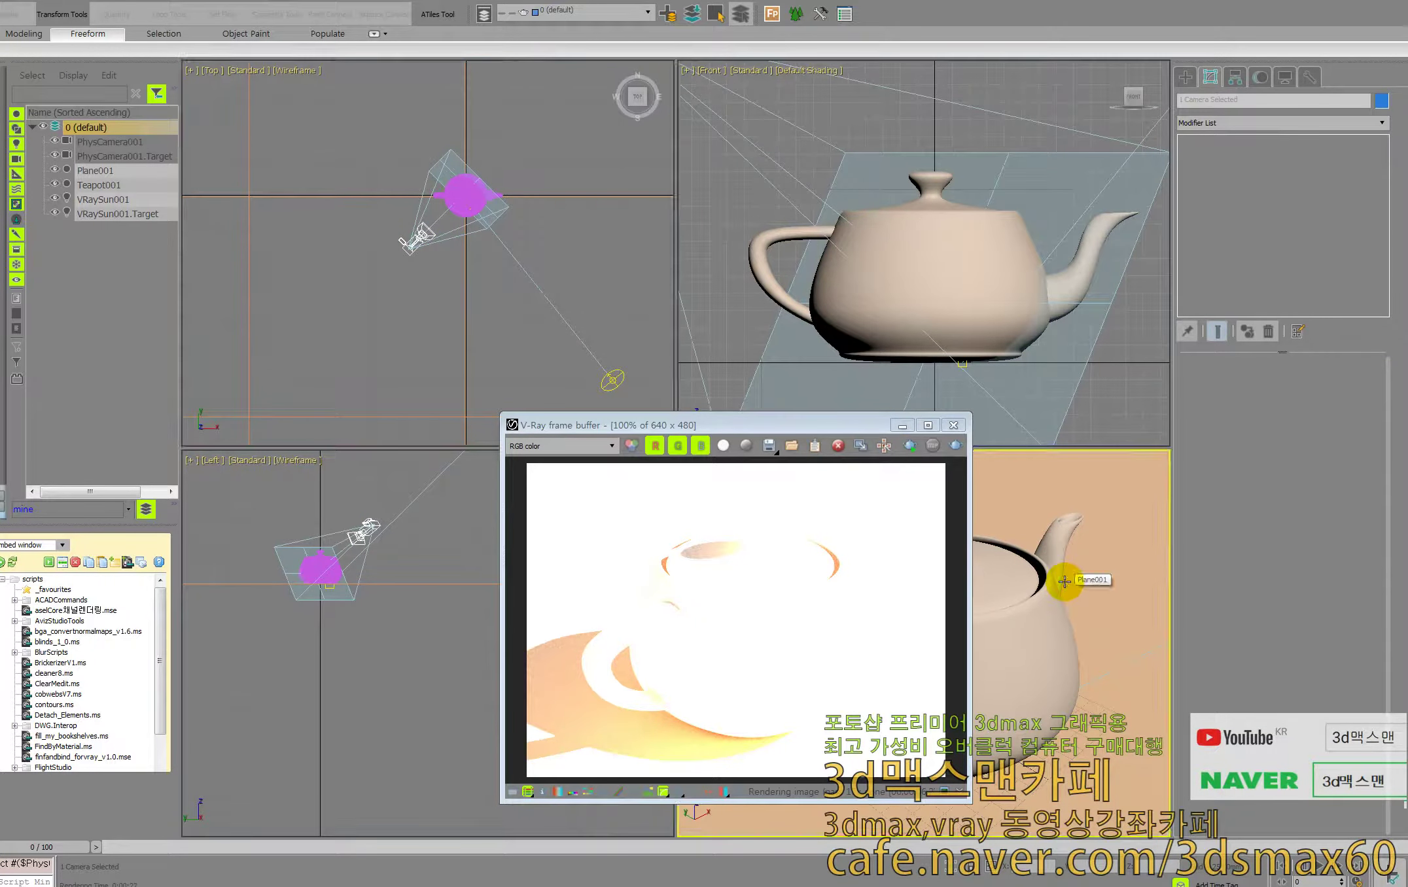
right_click(452, 278)
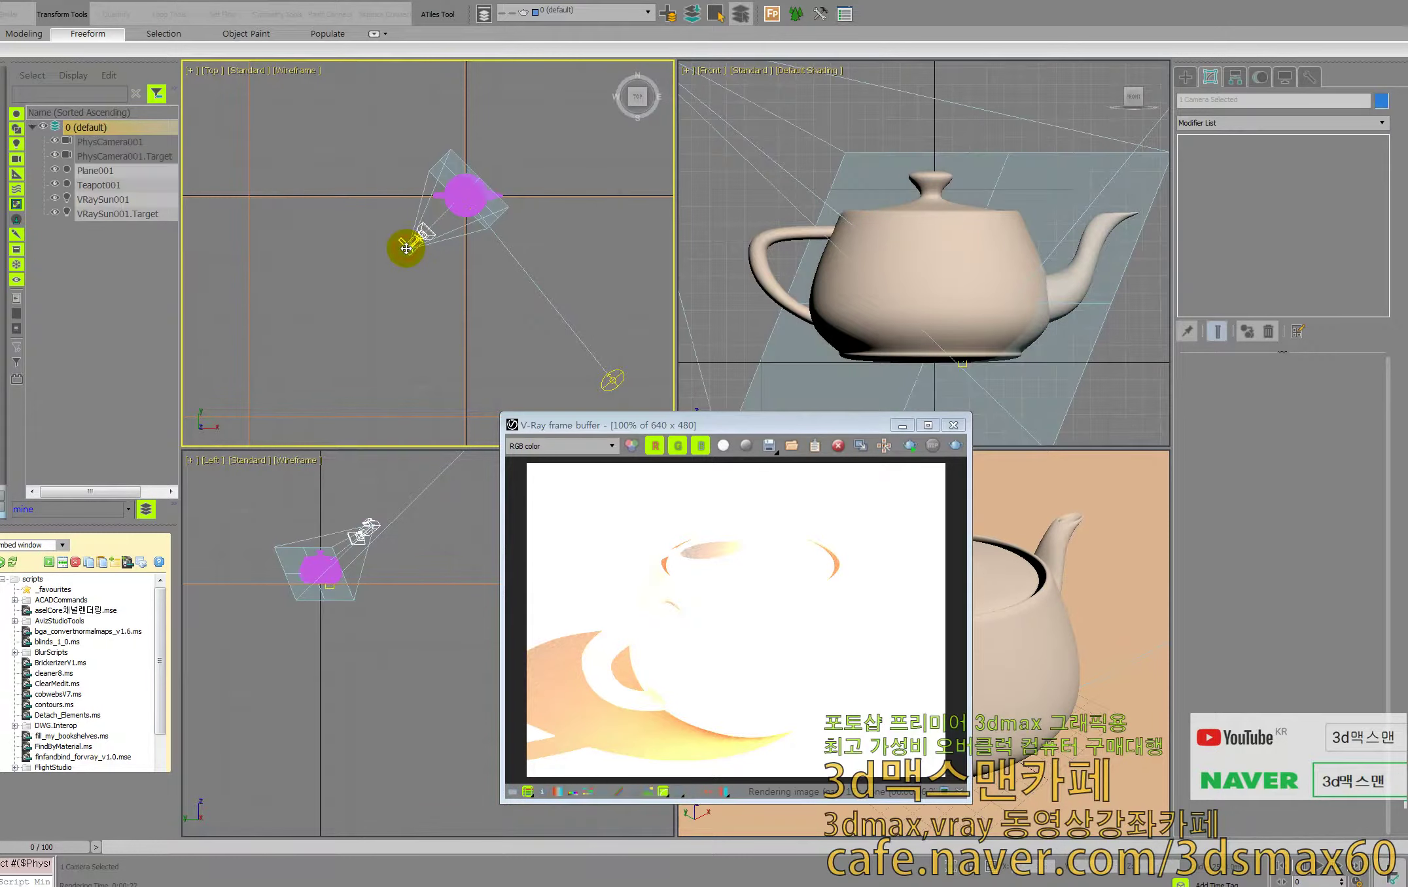
left_click_drag(118, 141, 118, 155)
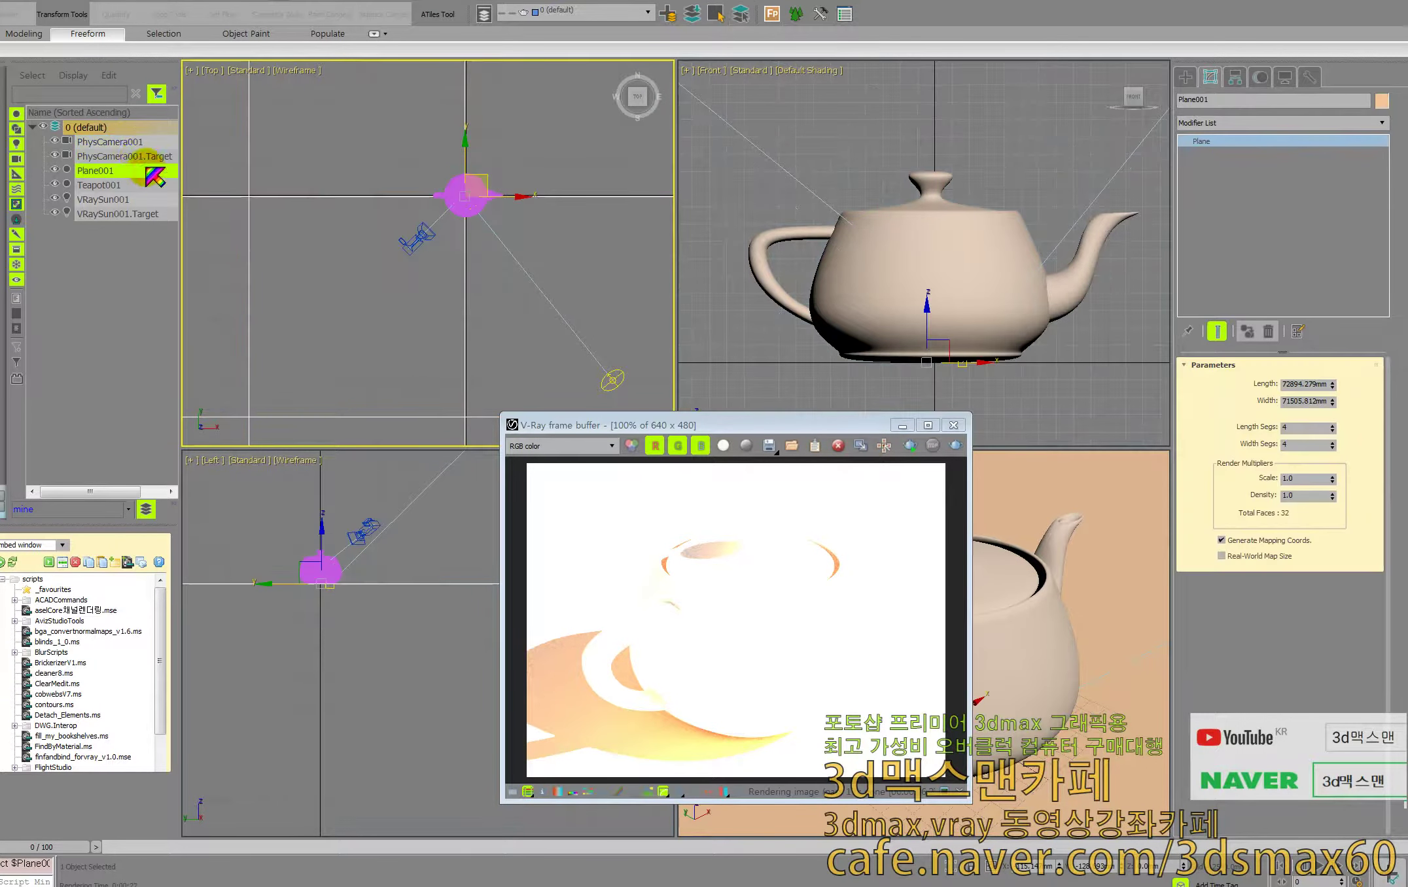
left_click(133, 142)
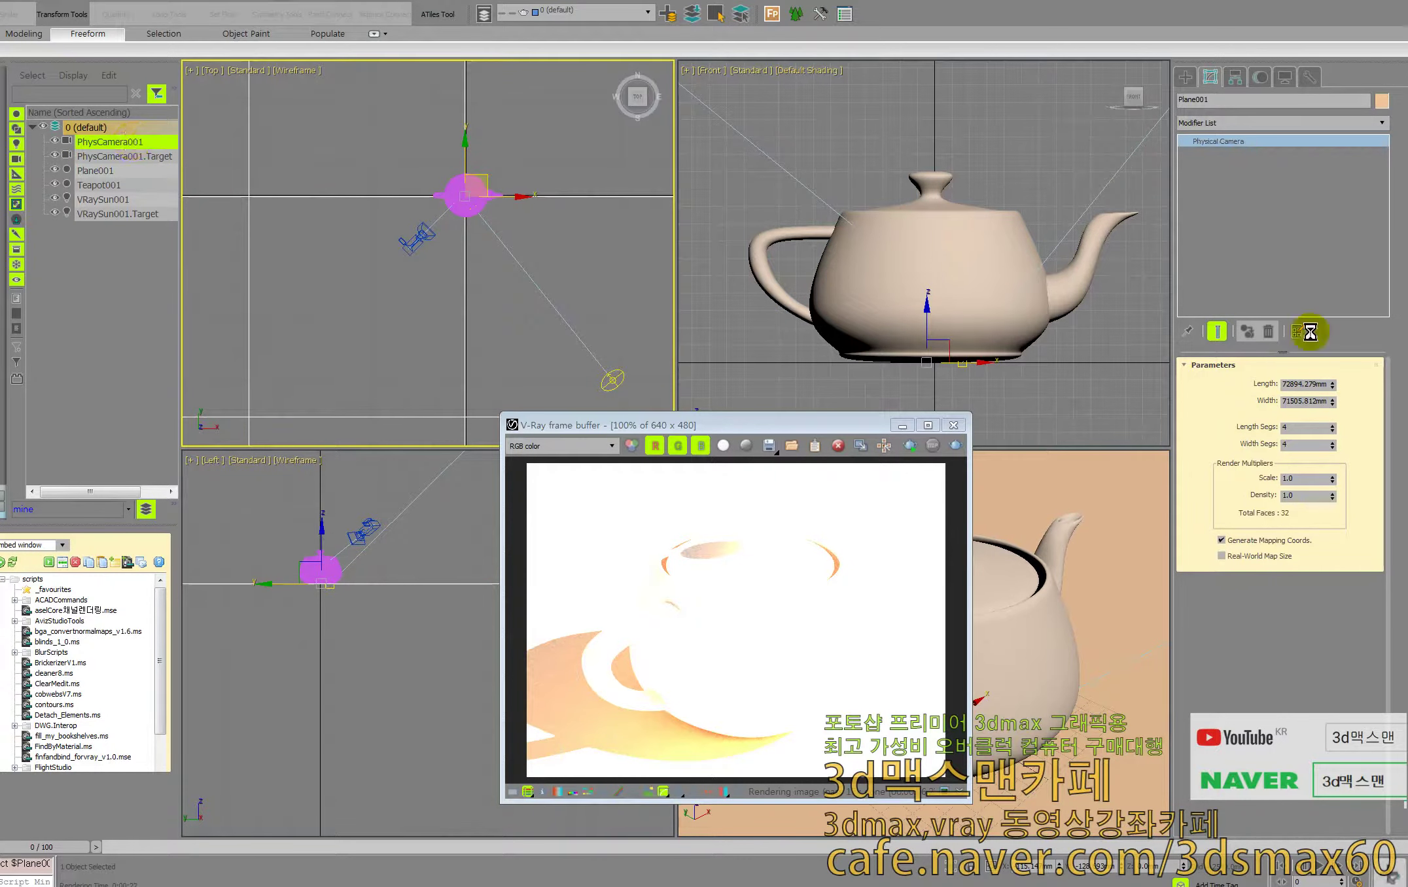
left_click(1210, 76)
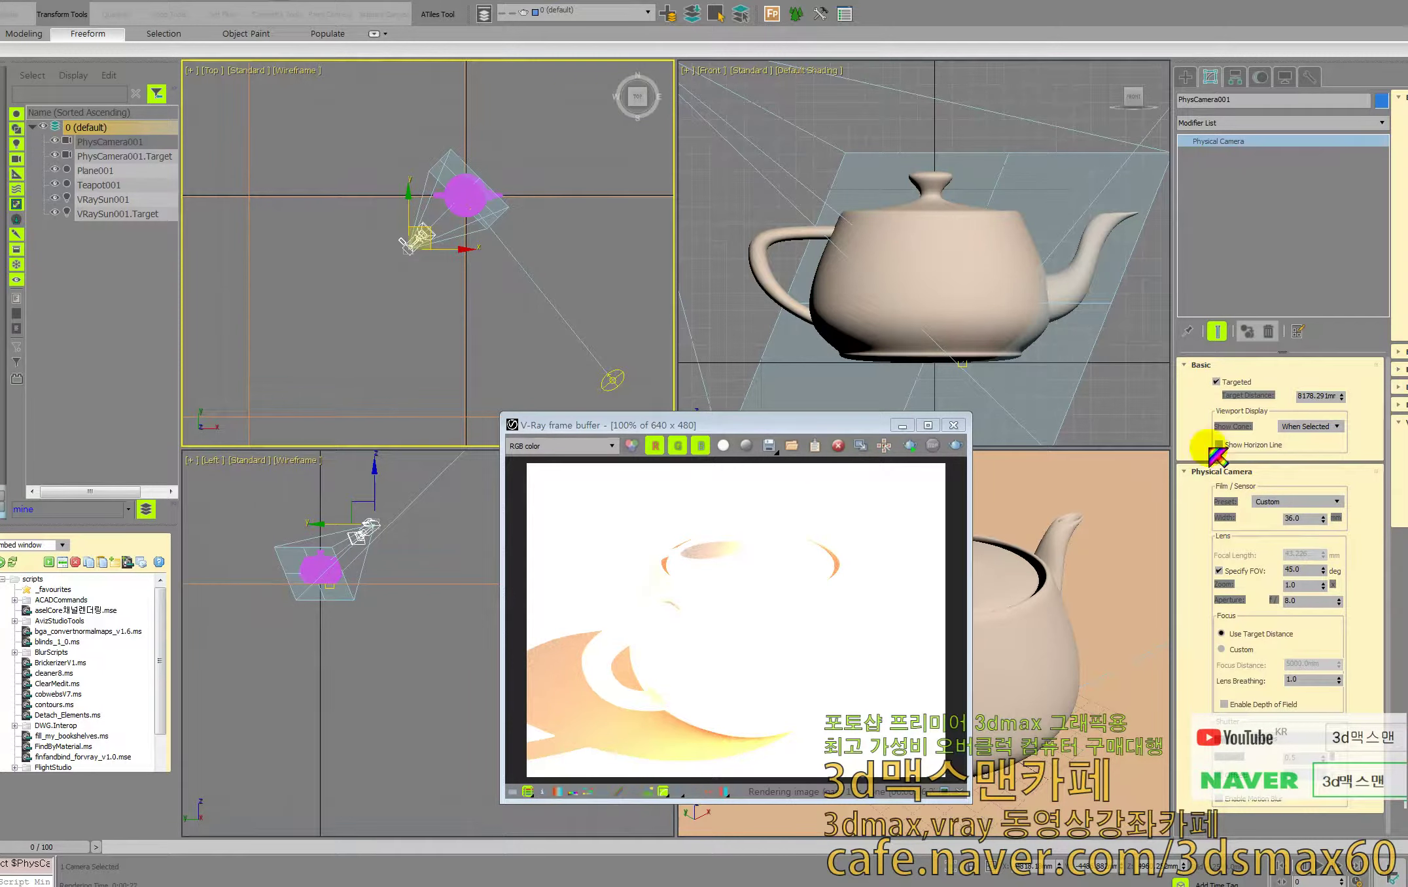
- Set the PhysCamera001 aperture to f/1.0 and test-render the camera view
right_click(1066, 509)
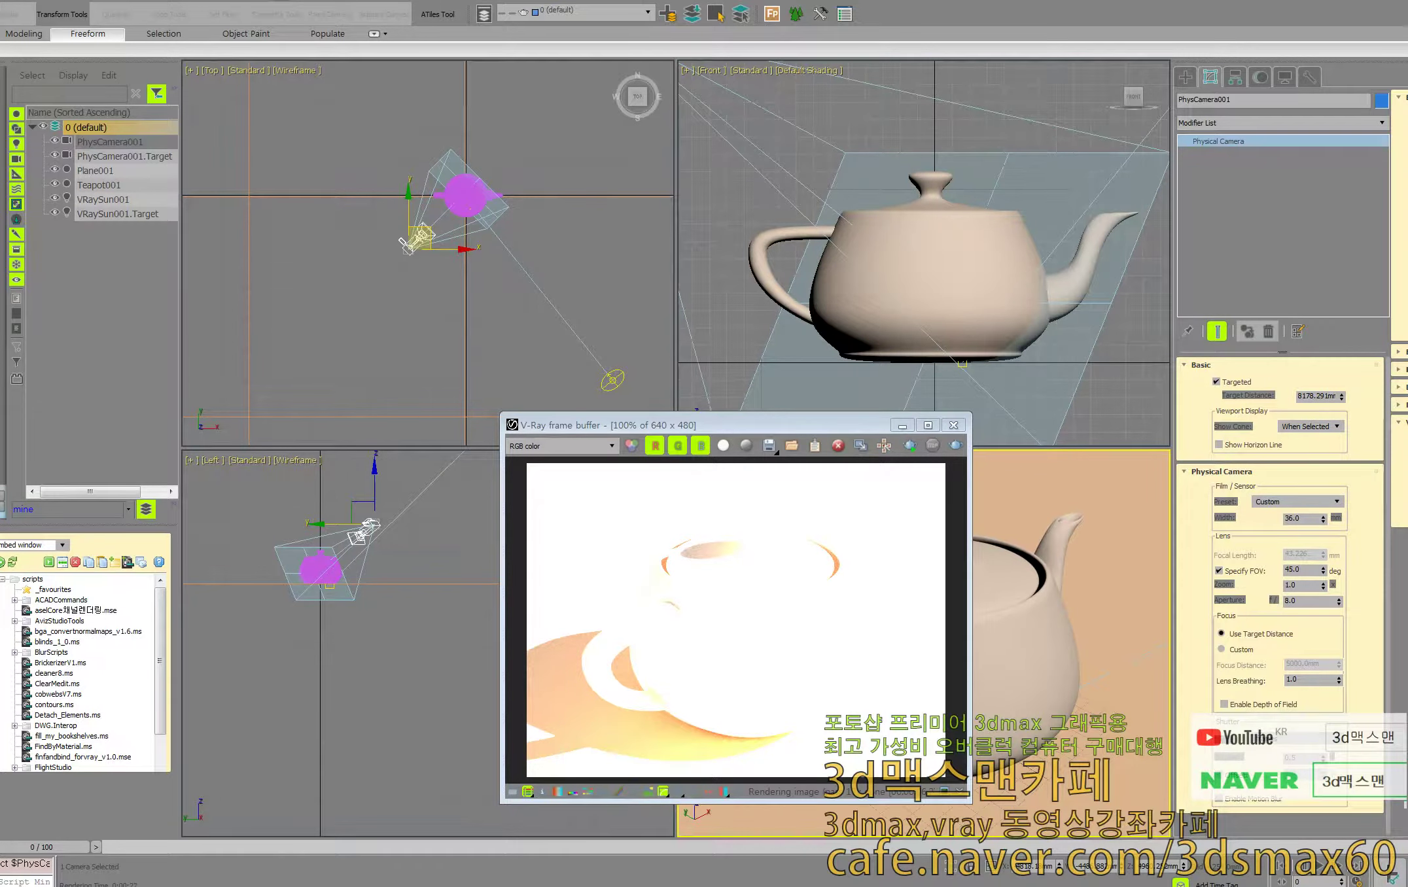
double_click(1298, 601)
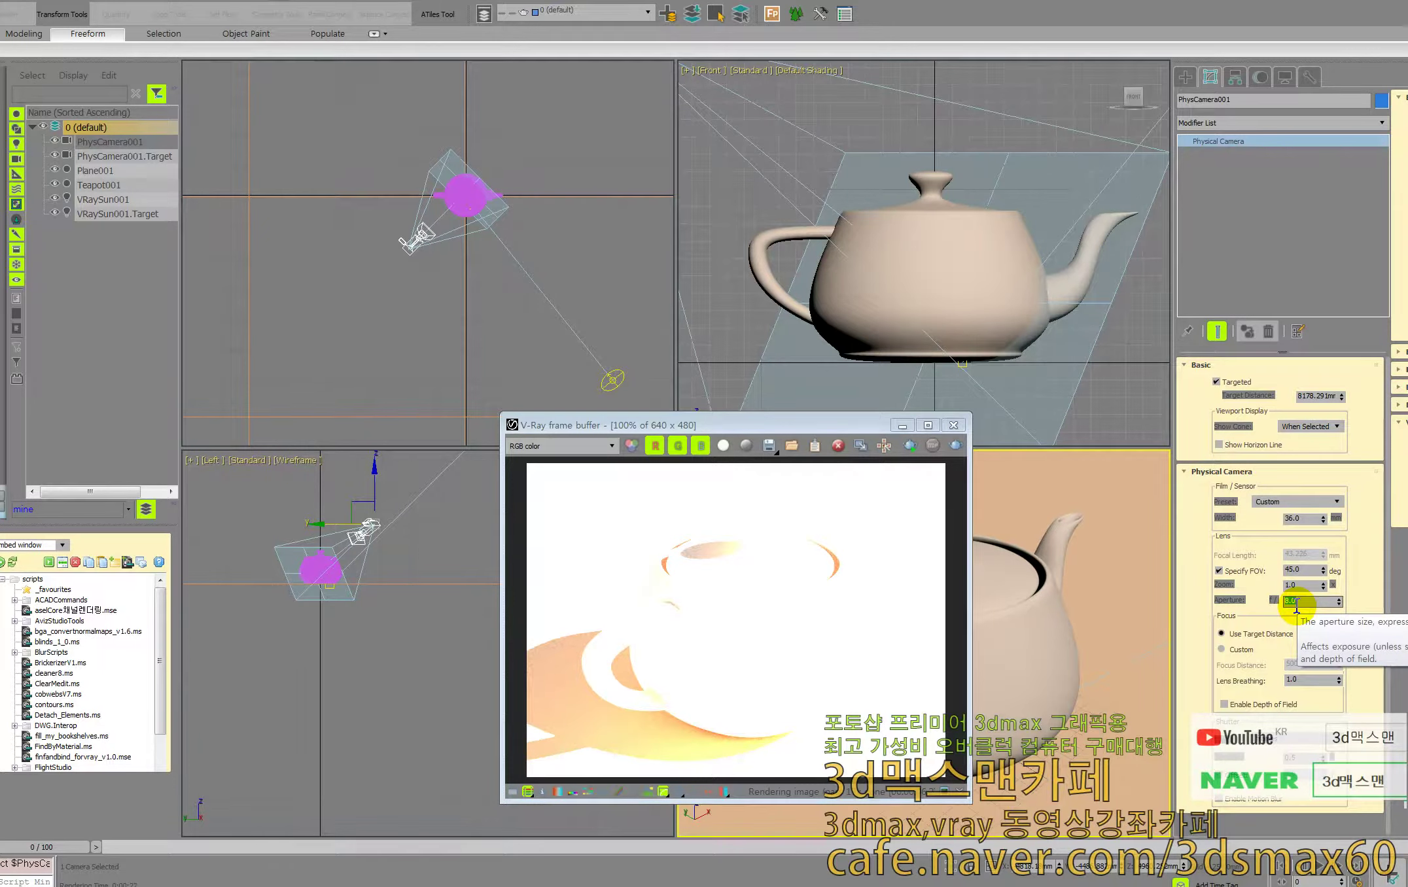
type("1")
key("Return")
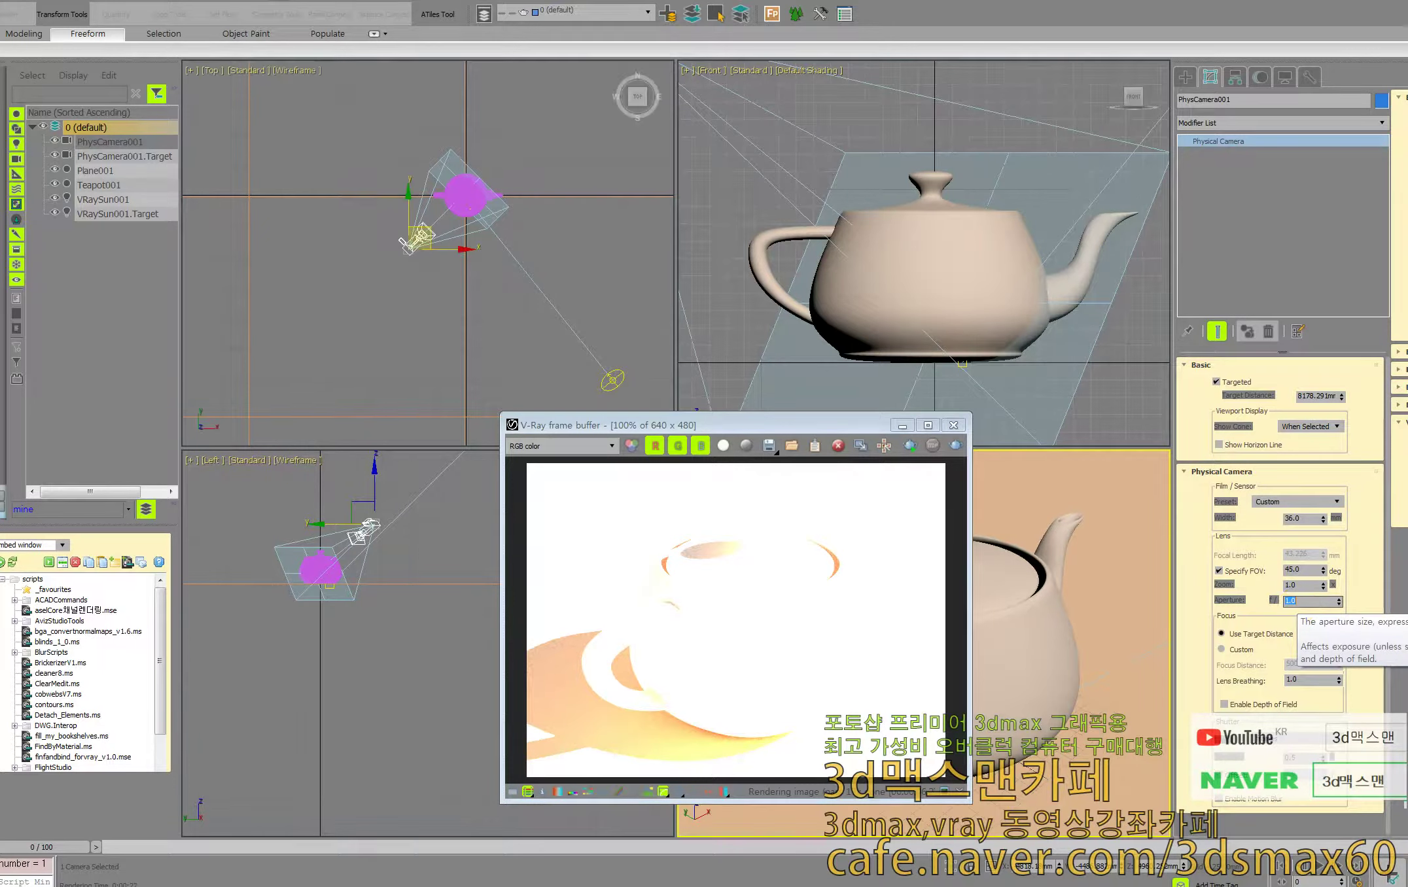
left_click(956, 445)
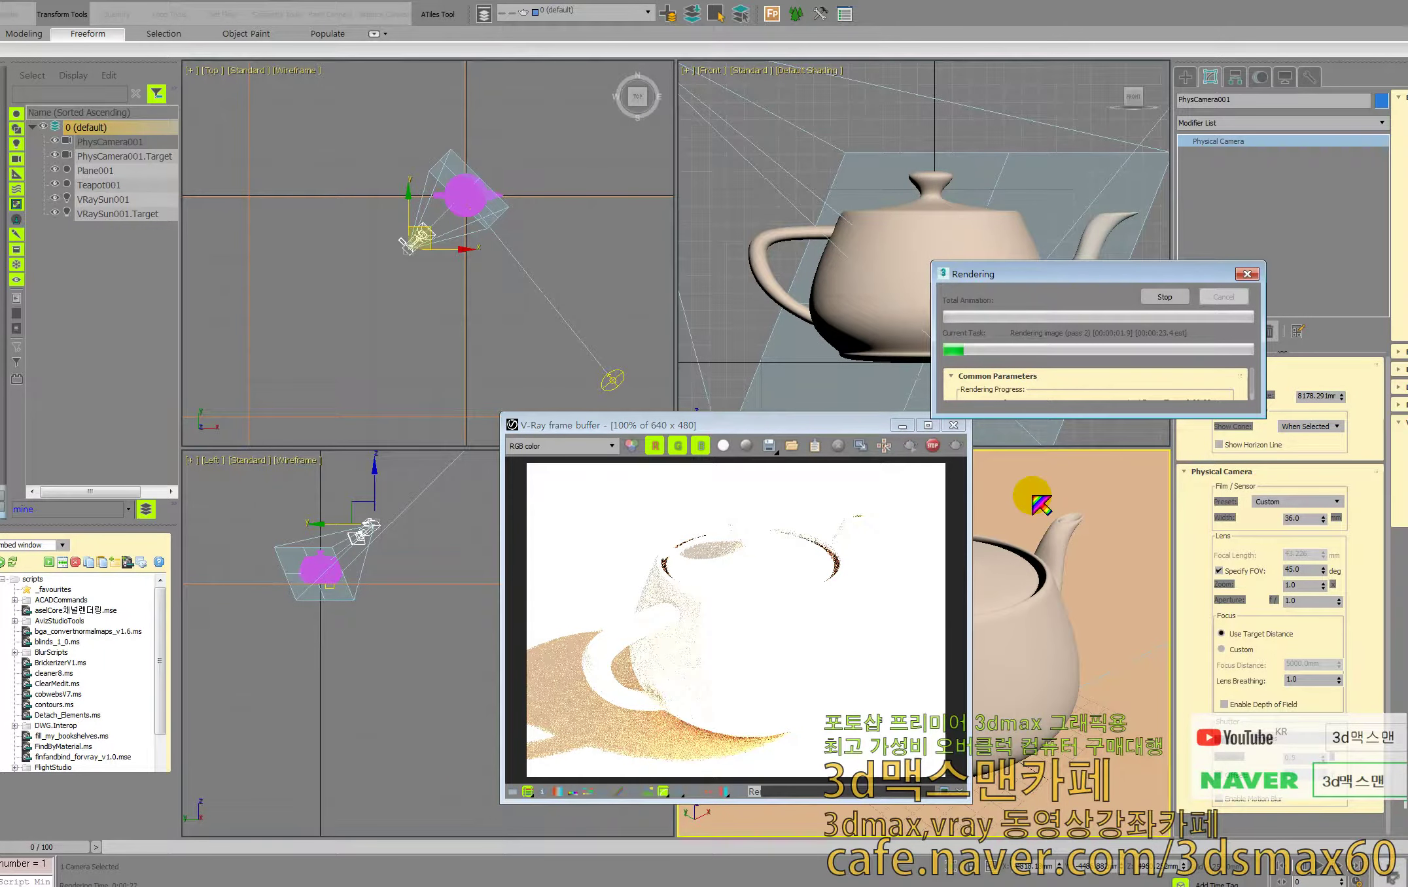
- Set the PhysCamera001 aperture back to f/8.0
double_click(1309, 600)
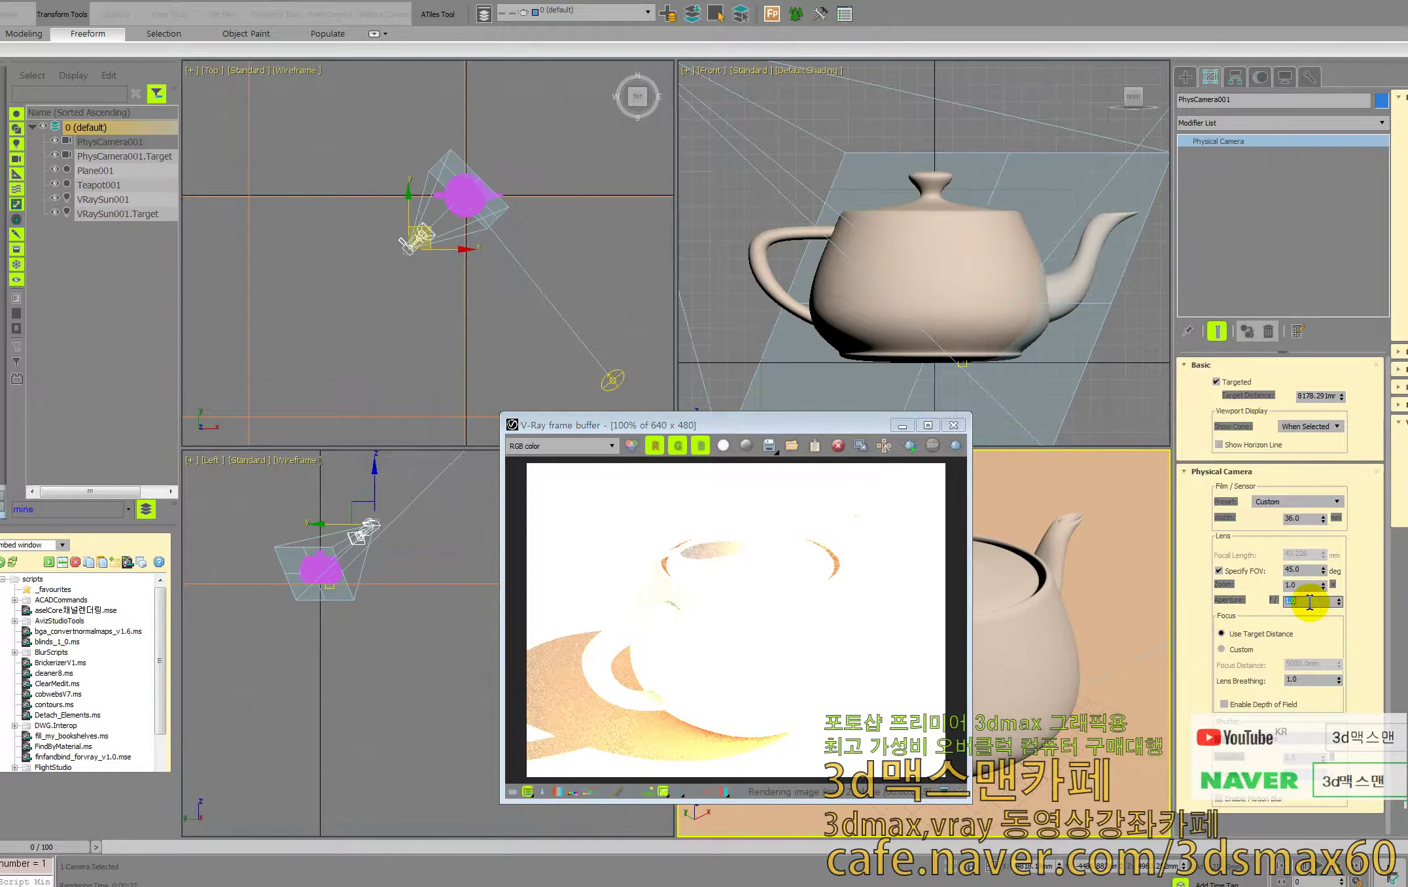
type("8")
key("Return")
right_click(1086, 622)
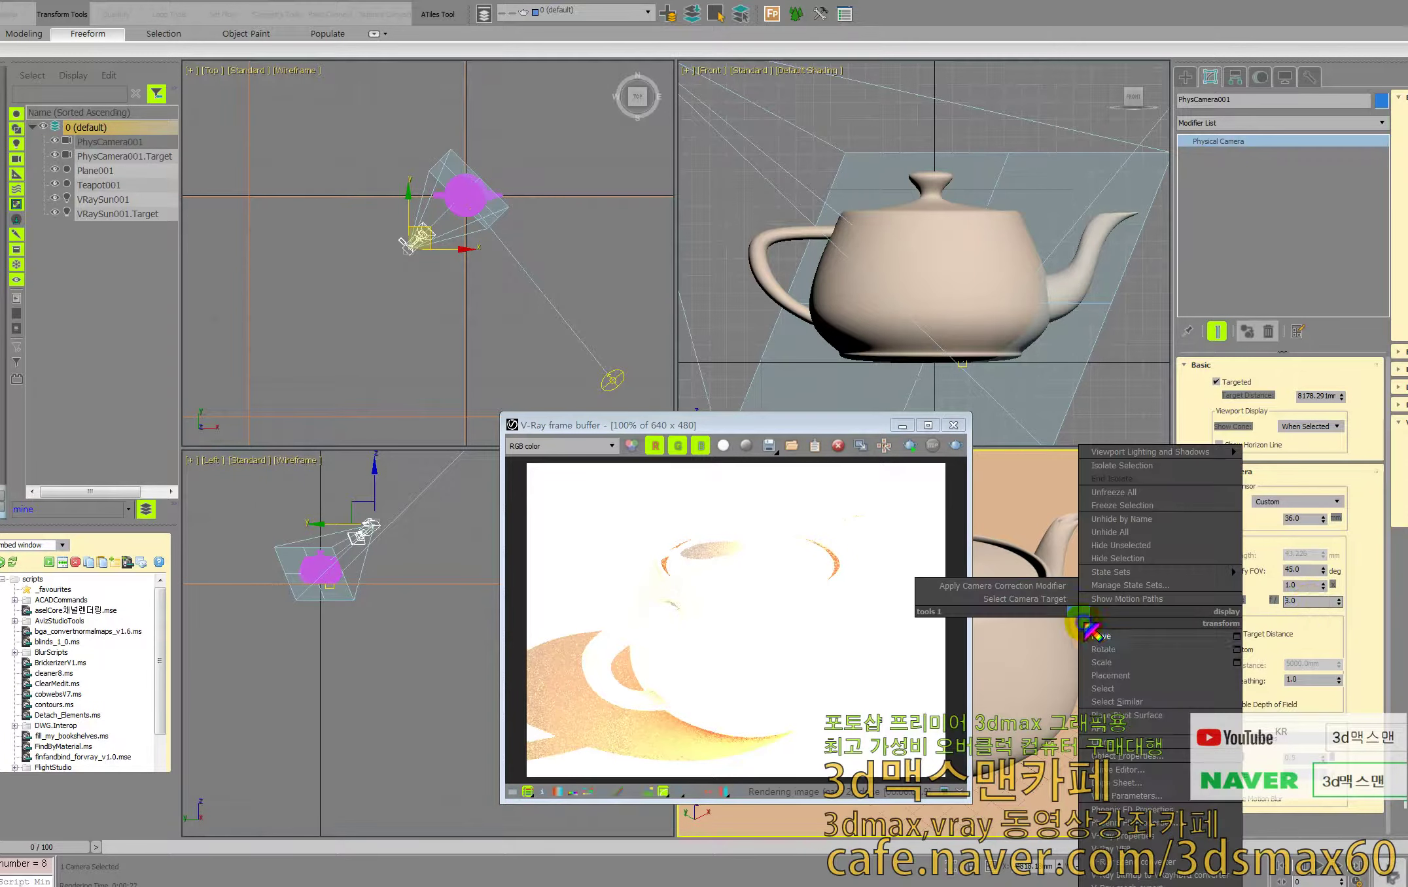
left_click(1088, 638)
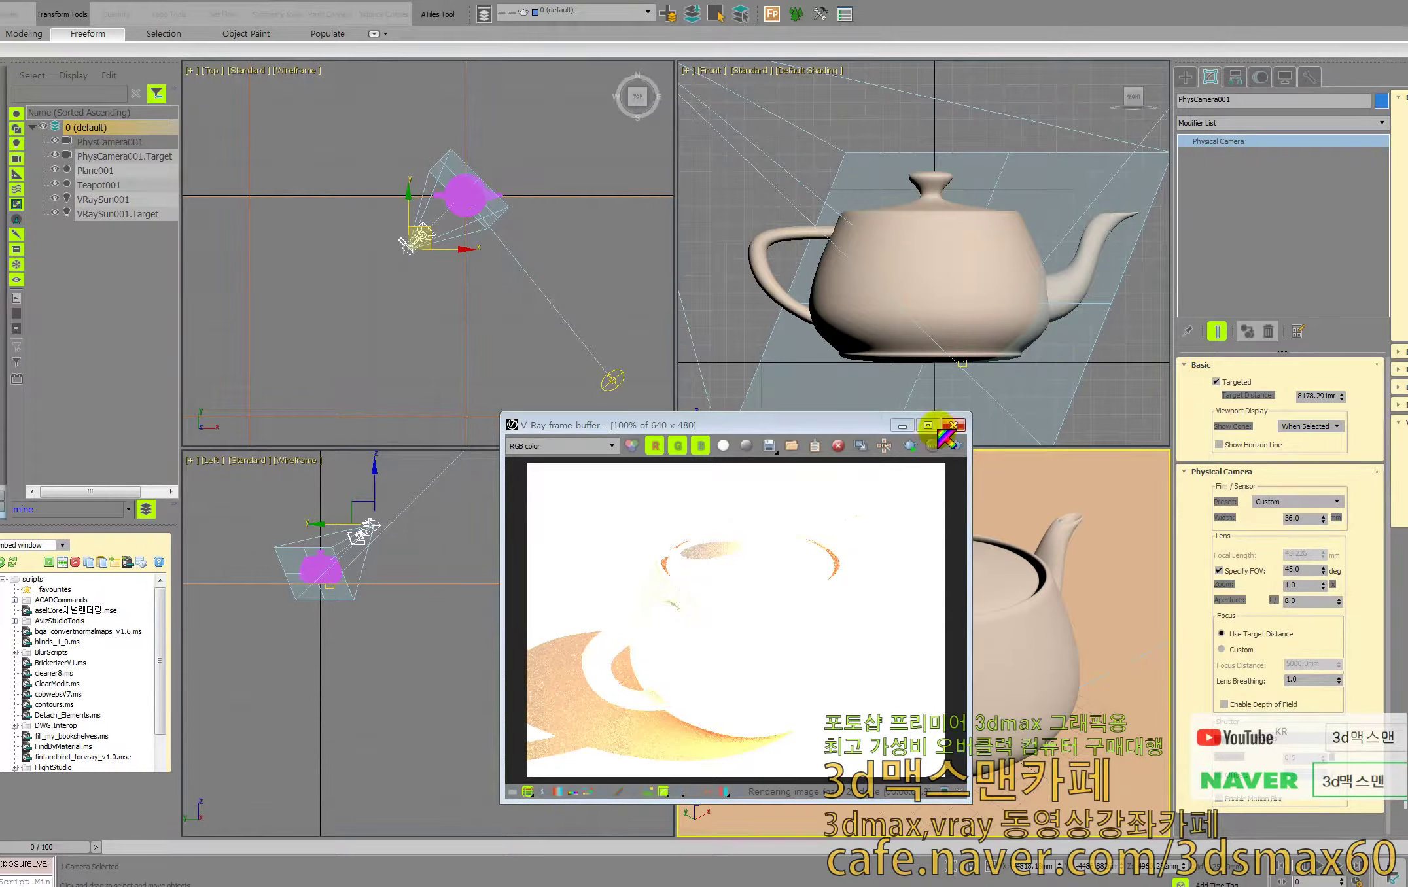
- Test-render the PhysCamera001 view at f/8.0, capture the screen, and close the frame buffer
left_click(953, 445)
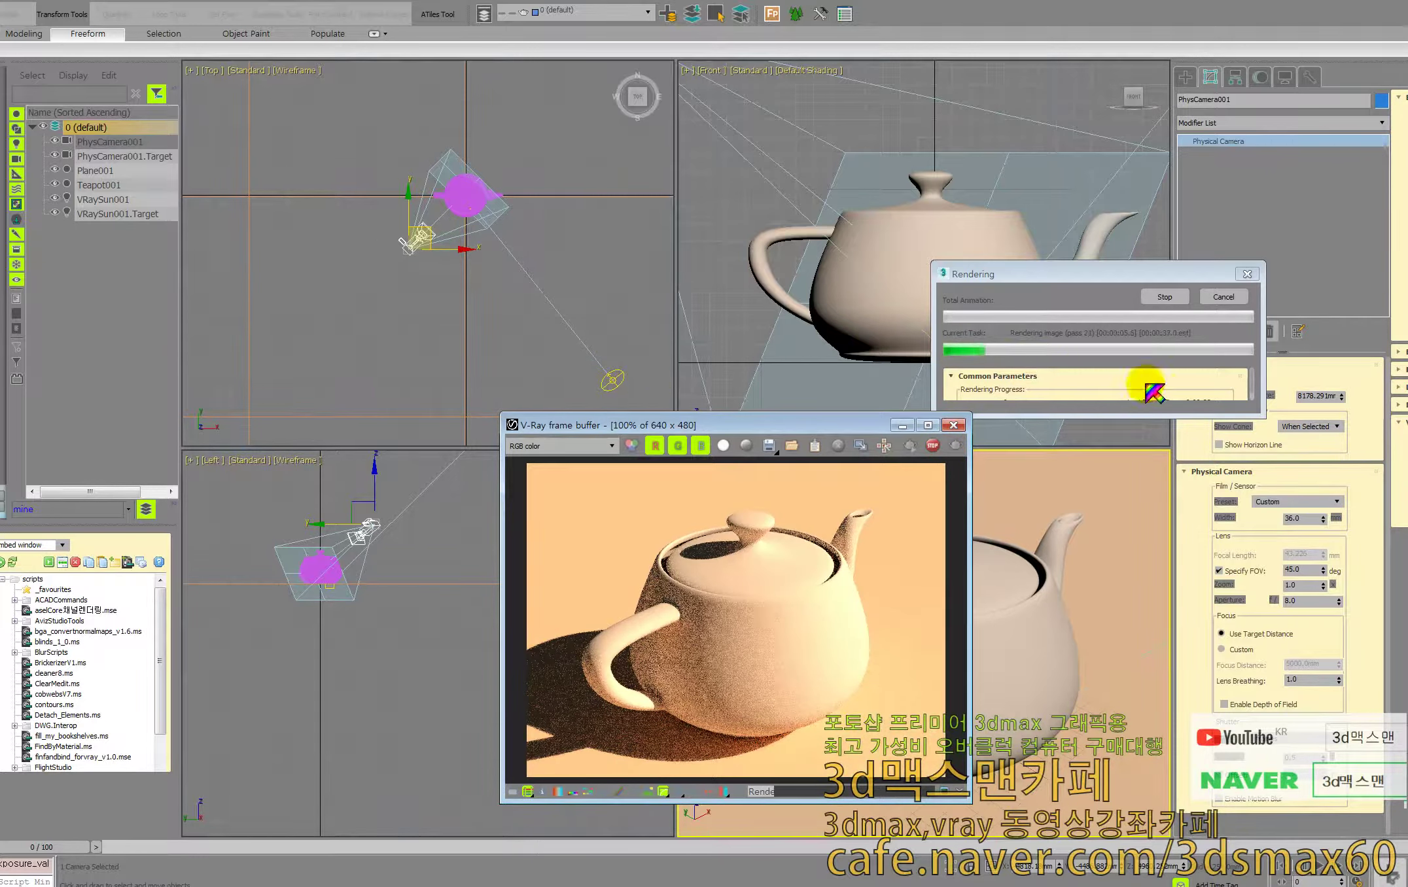
left_click(1224, 298)
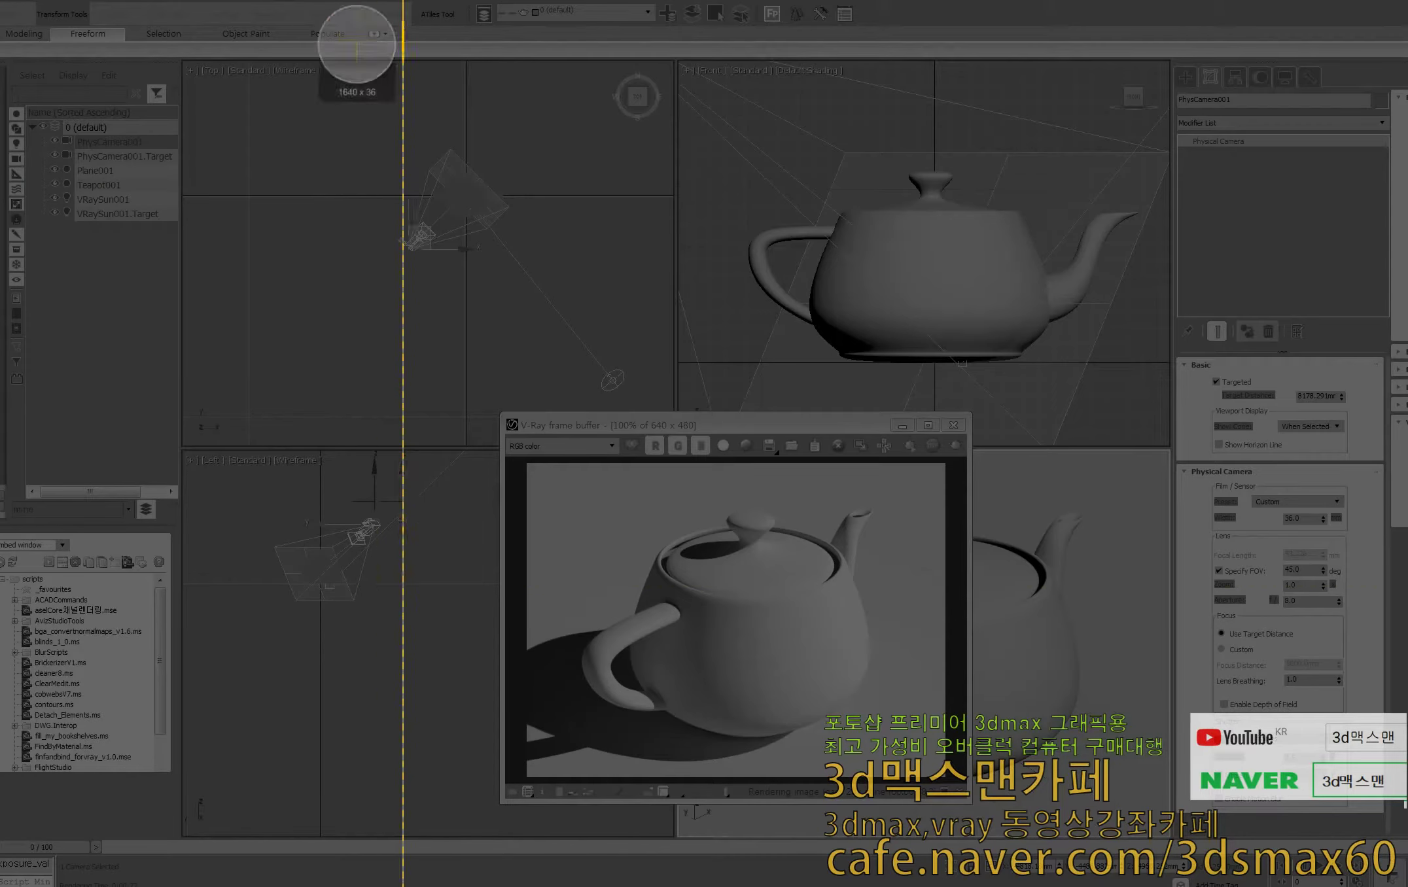
left_click_drag(361, 10, 404, 726)
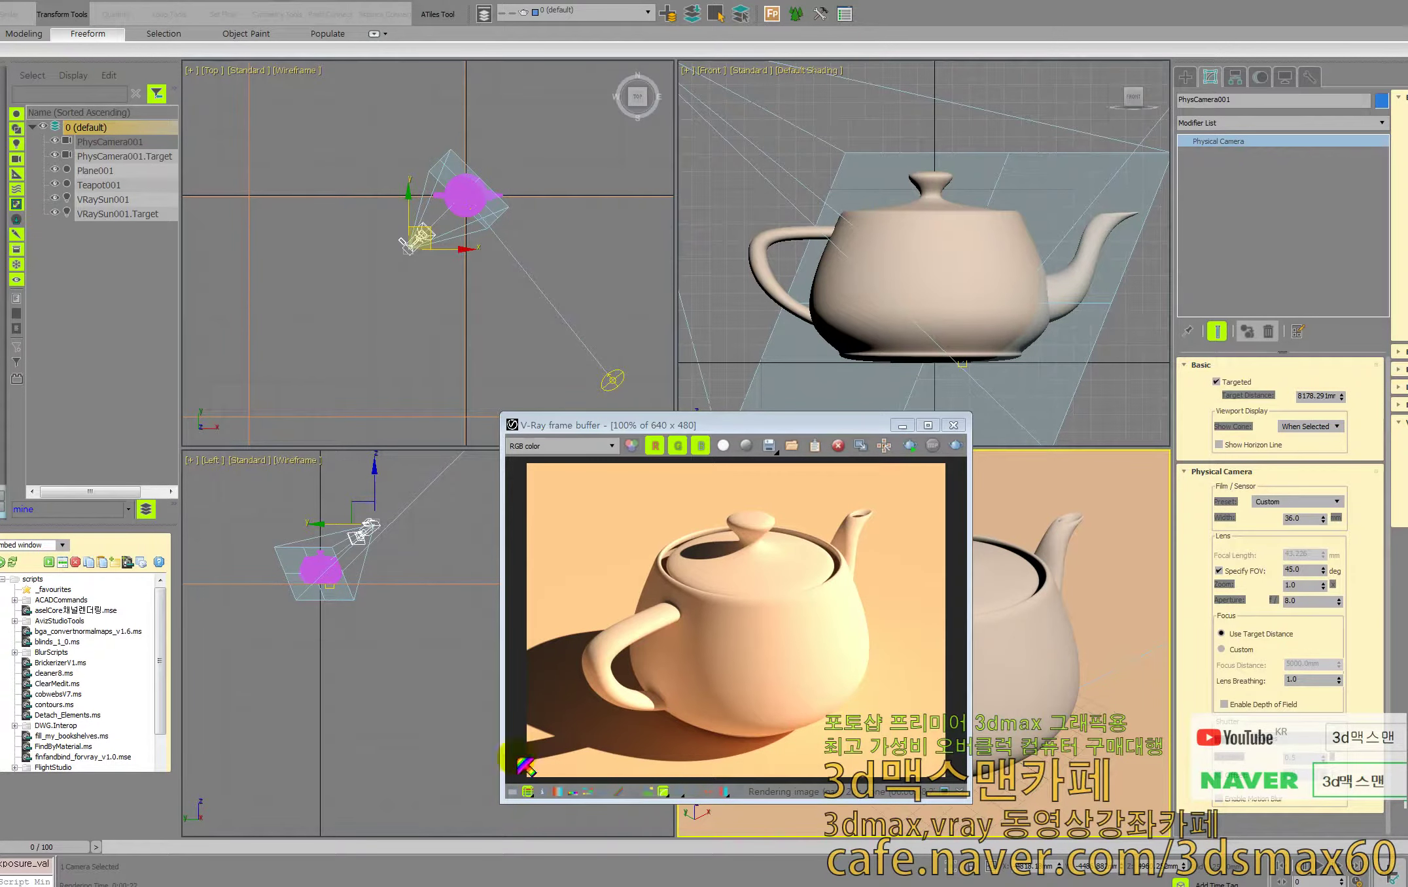
left_click(952, 426)
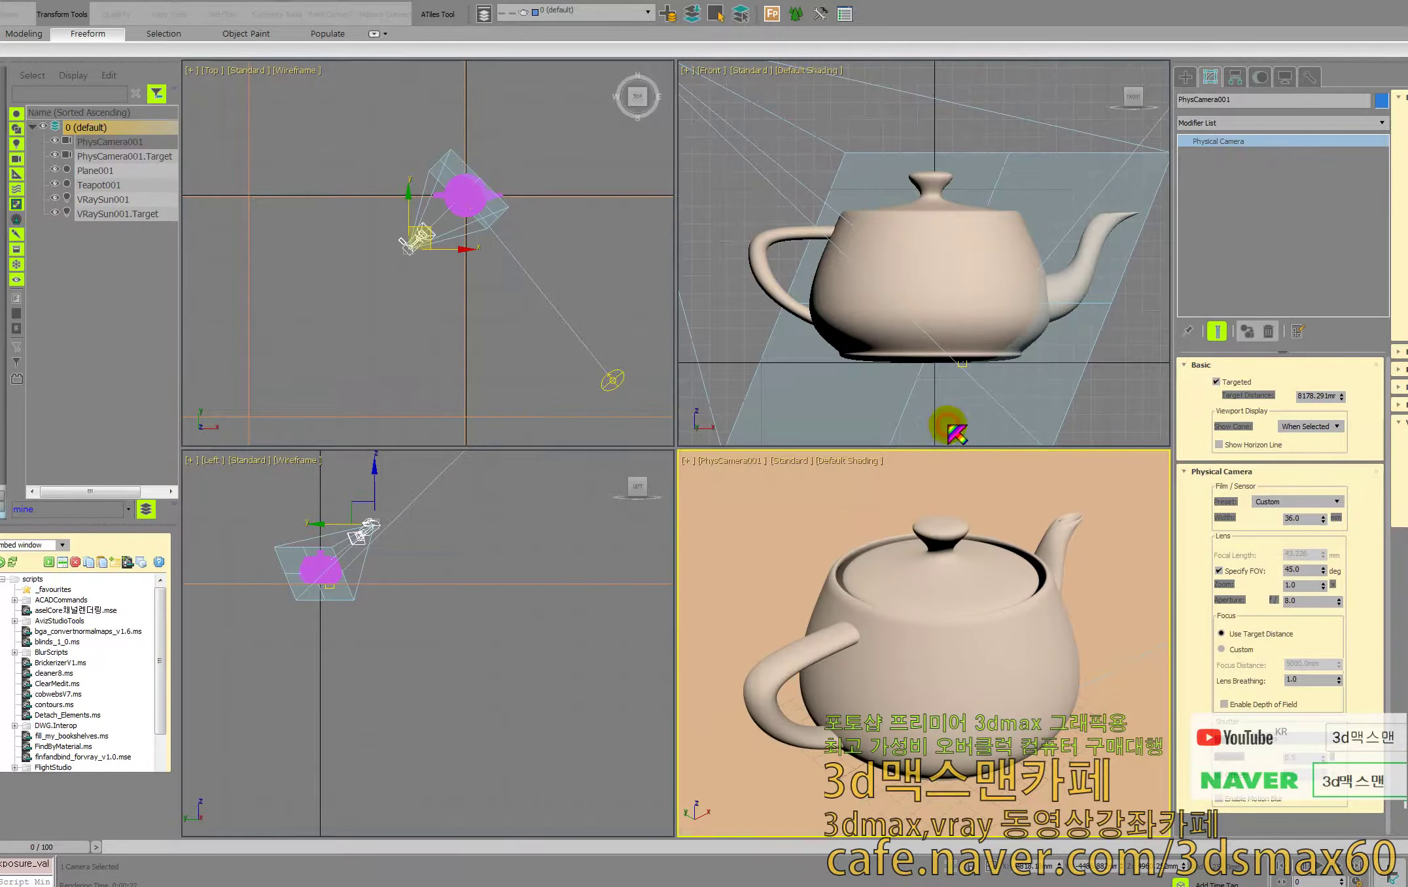
- Activate the Front view and test-render it, with the render setup window moved aside
right_click(914, 289)
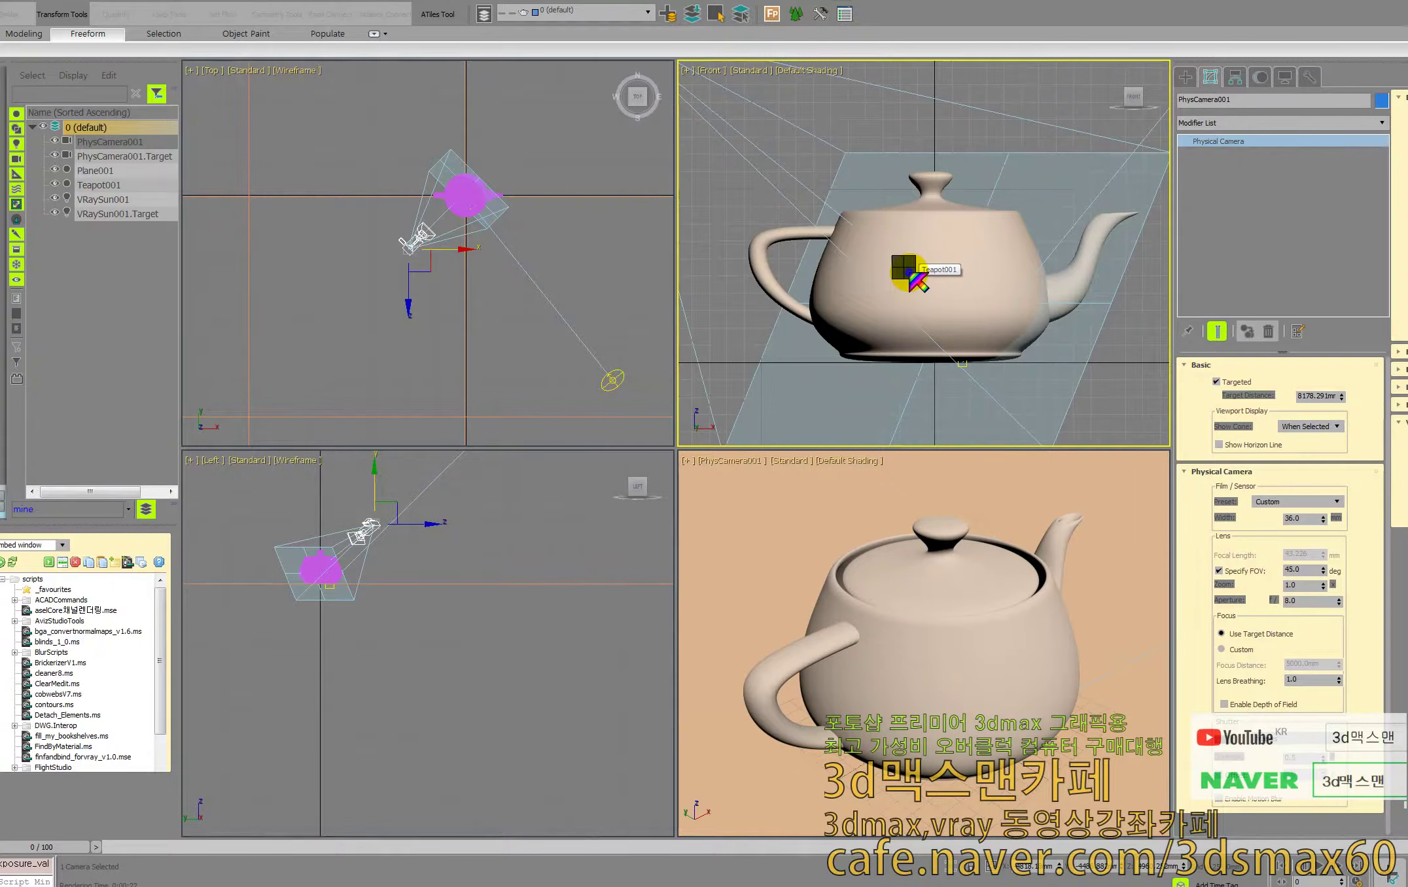
right_click(911, 274)
left_click(926, 288)
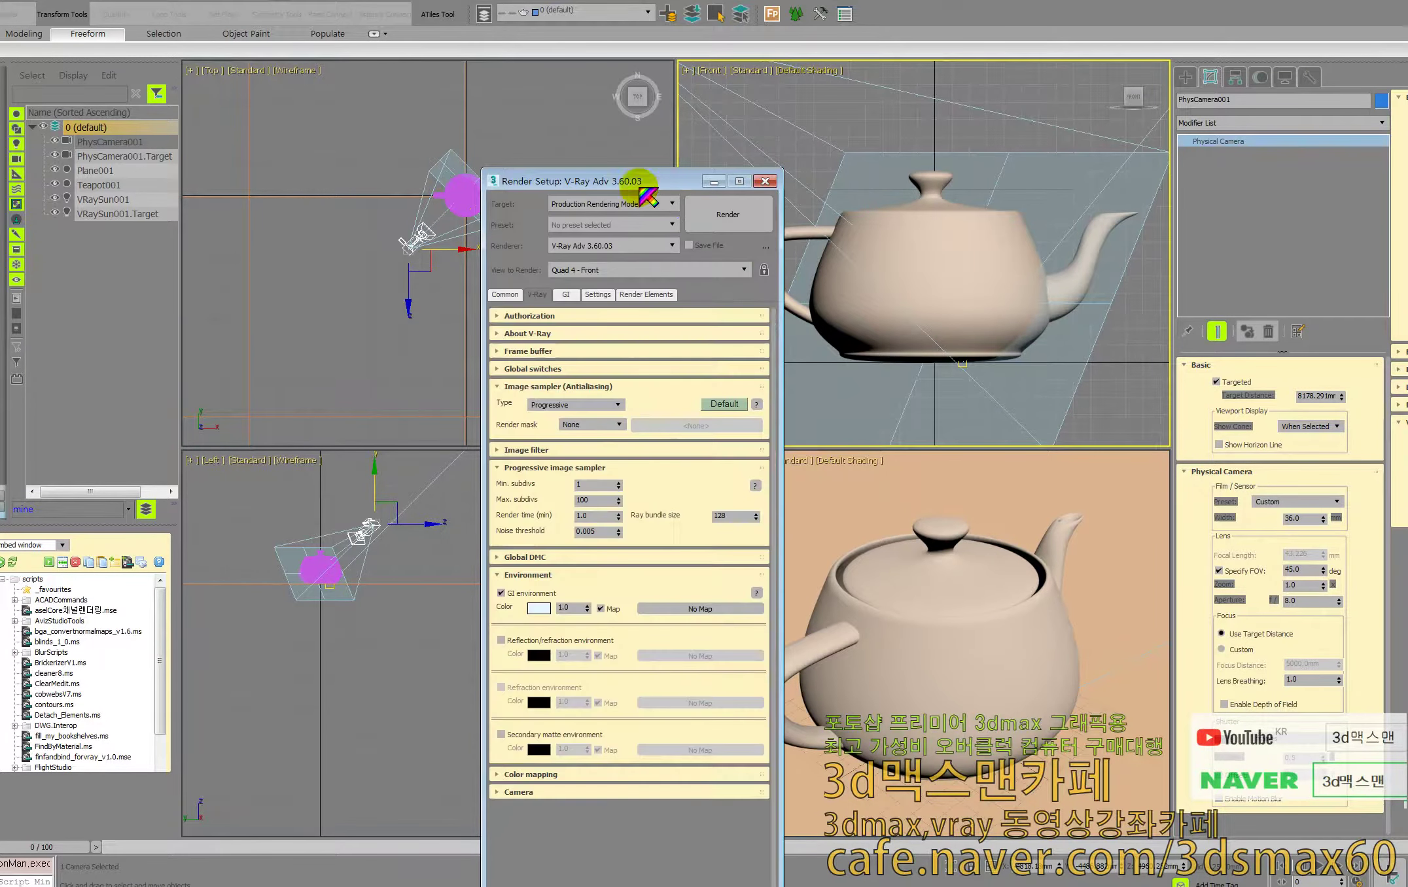
left_click_drag(646, 195, 501, 171)
left_click(583, 191)
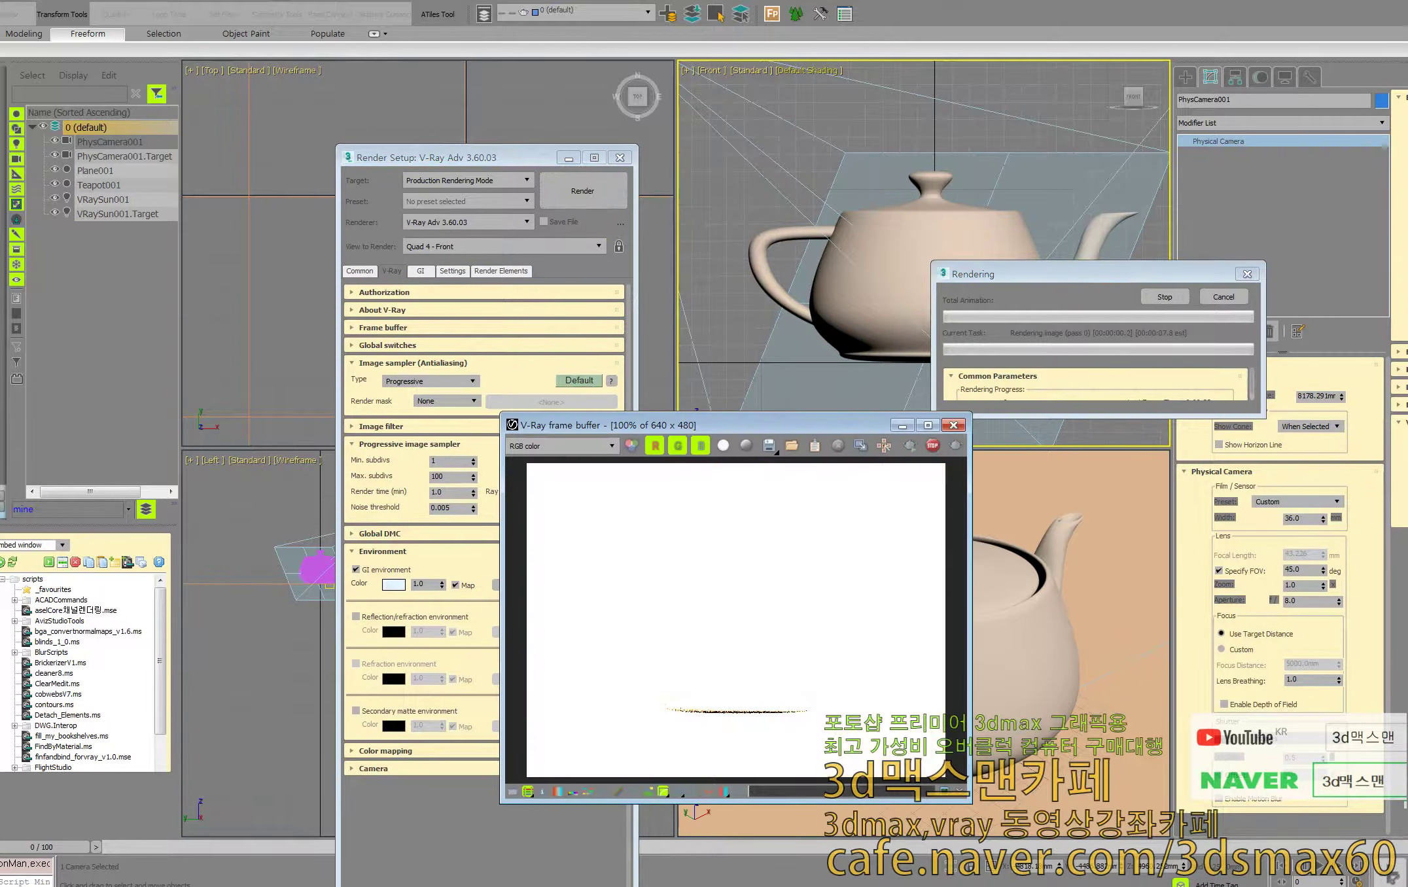
left_click(1223, 297)
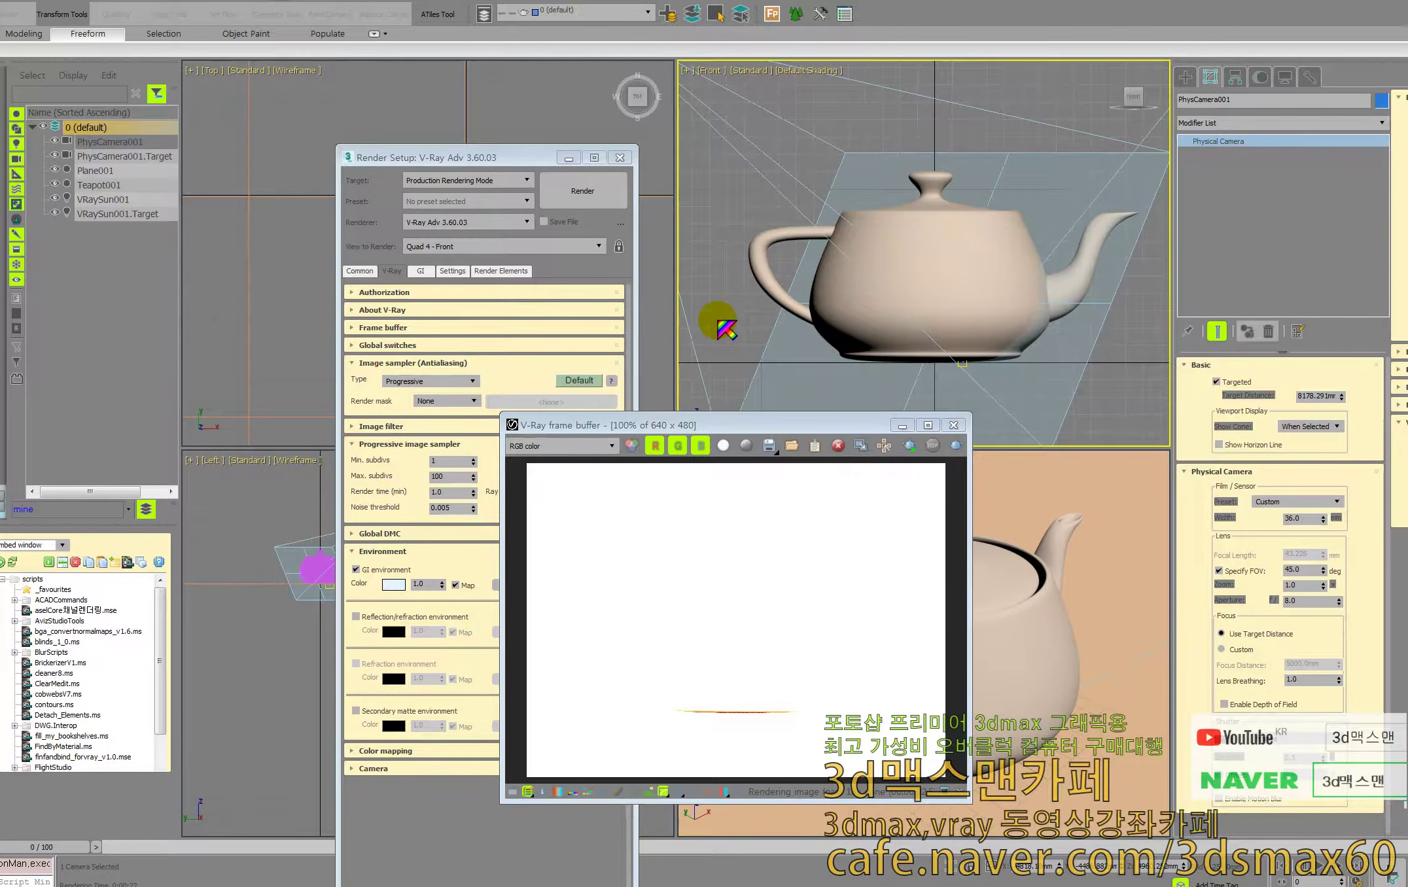
- Switch the environment's exposure control to VRay Exposure Control
key("8")
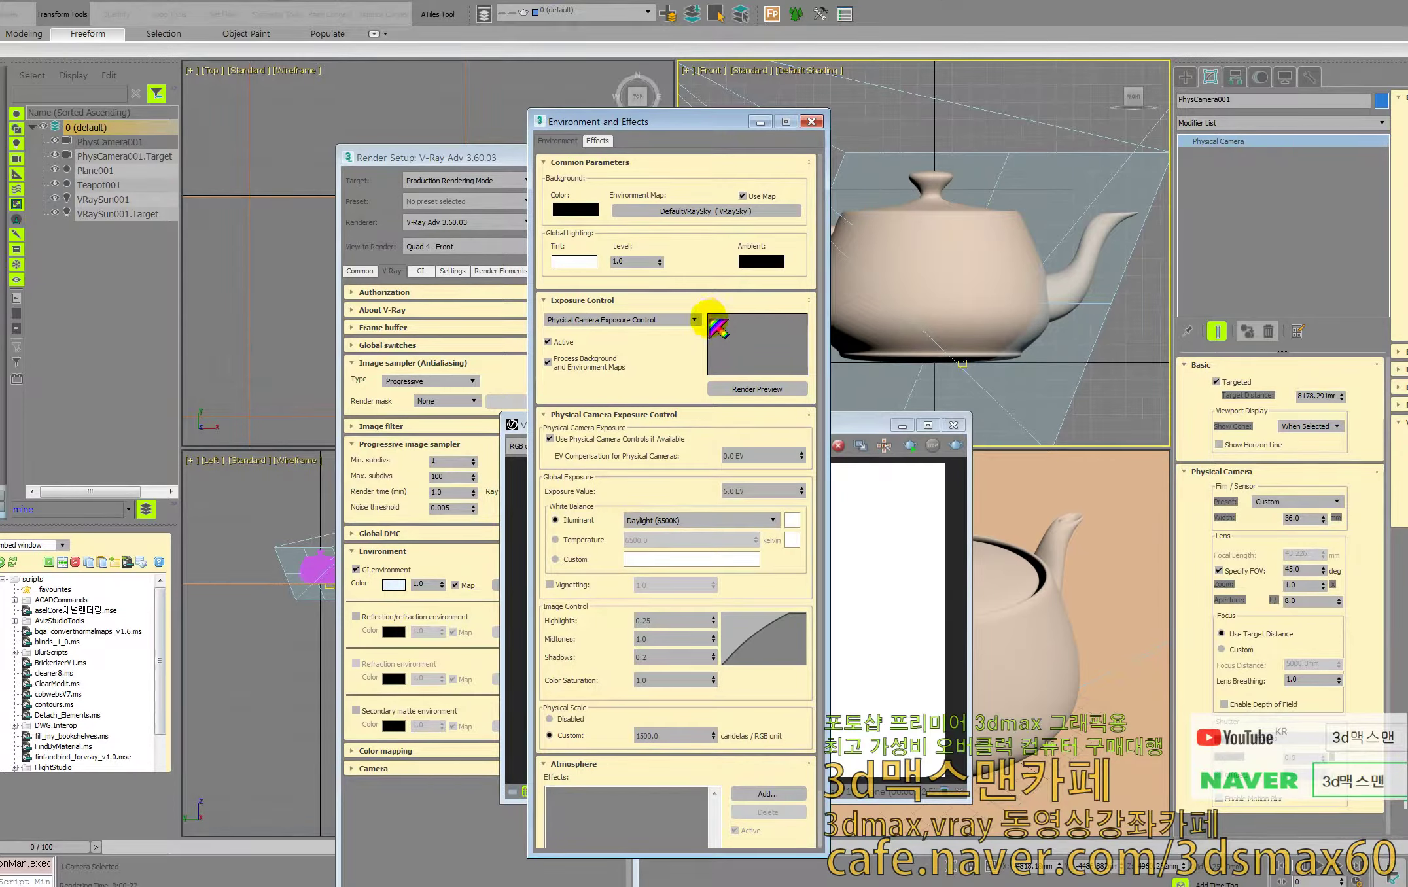
left_click(672, 321)
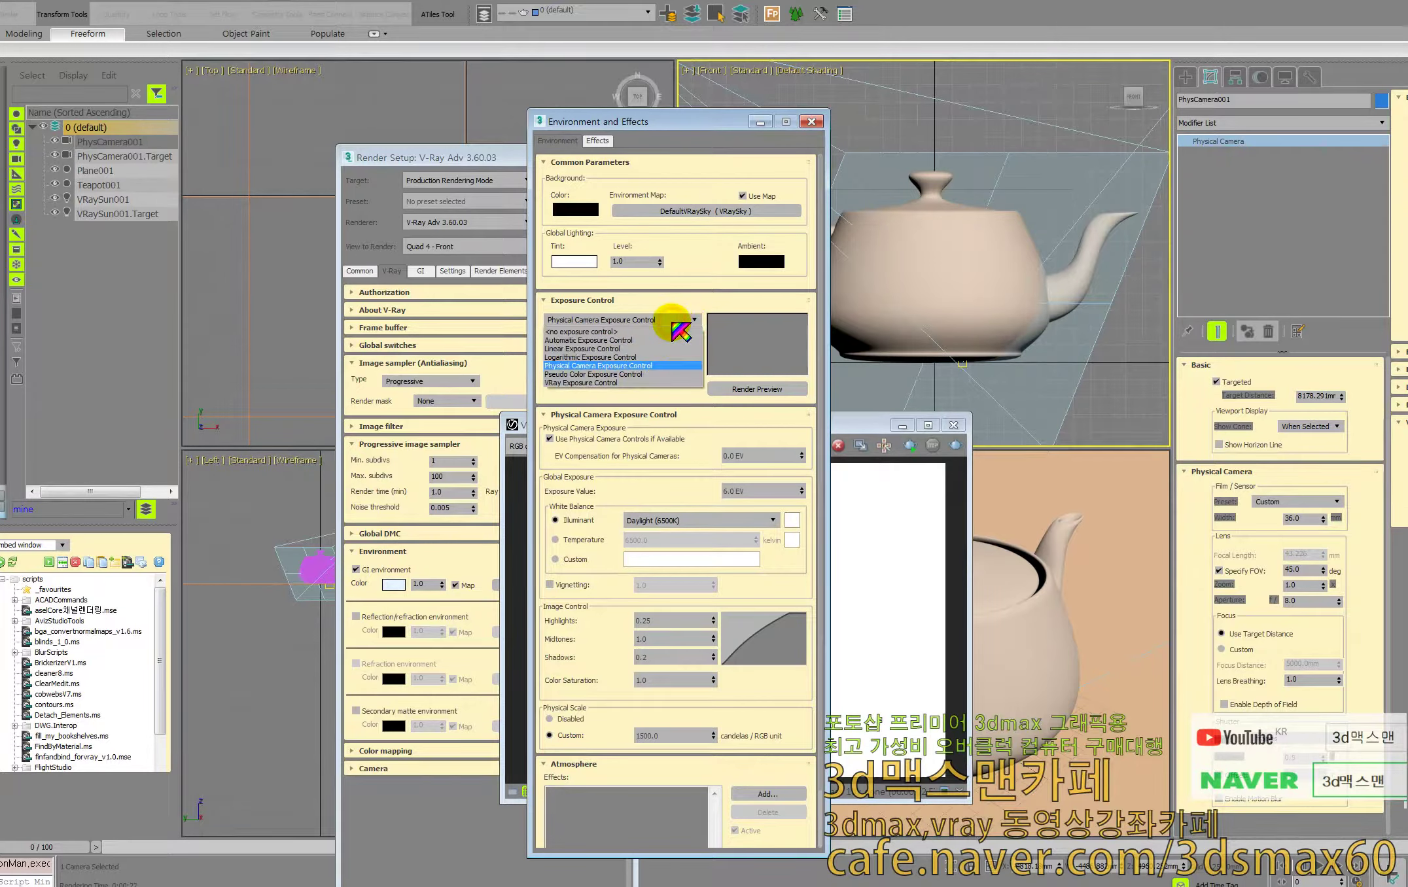
left_click(608, 383)
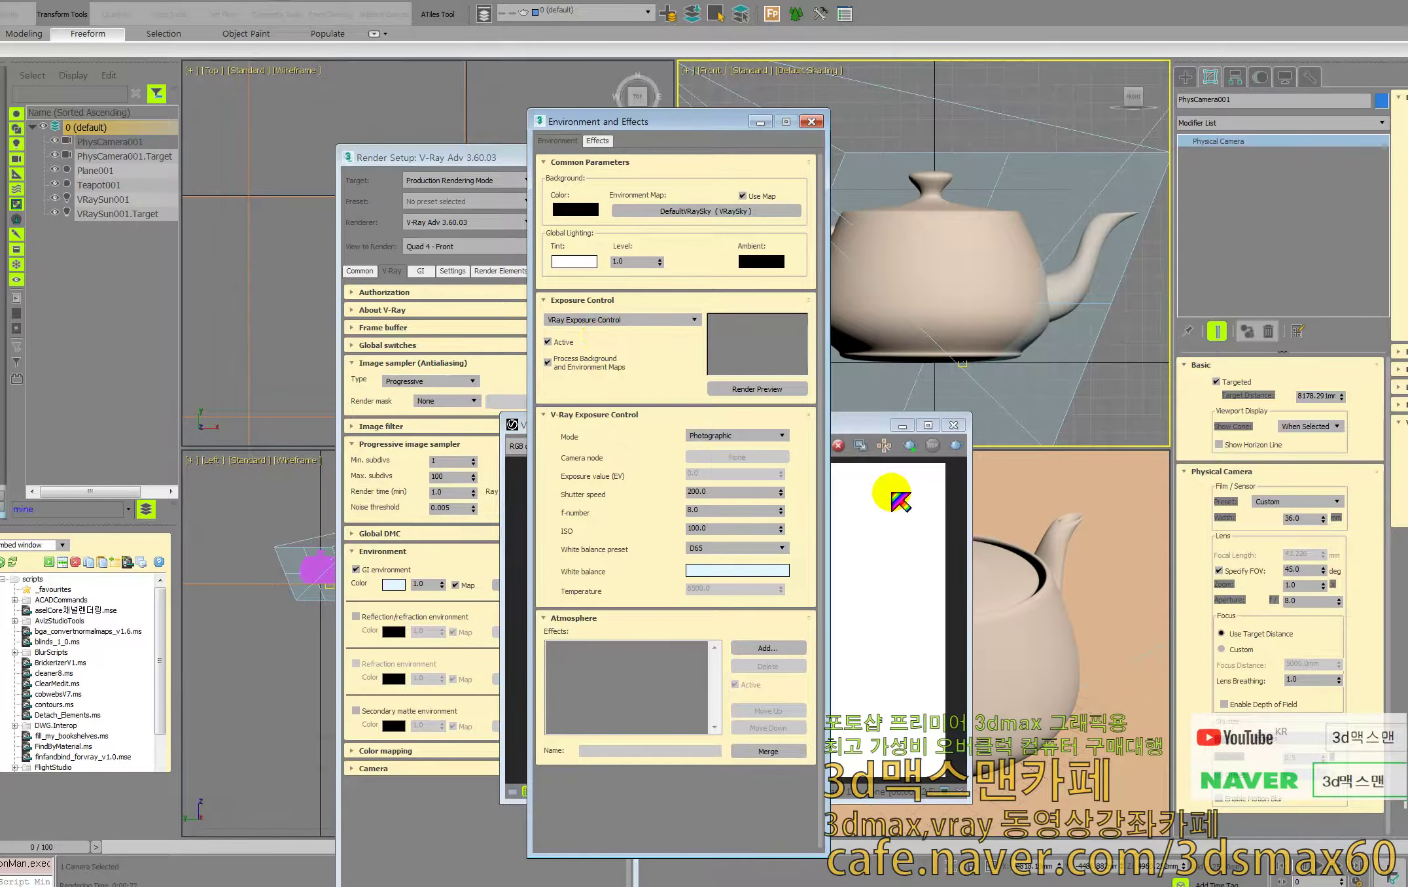
- Render the Front view with VRay Exposure Control, capture the screen, and close the frame buffer
left_click(955, 446)
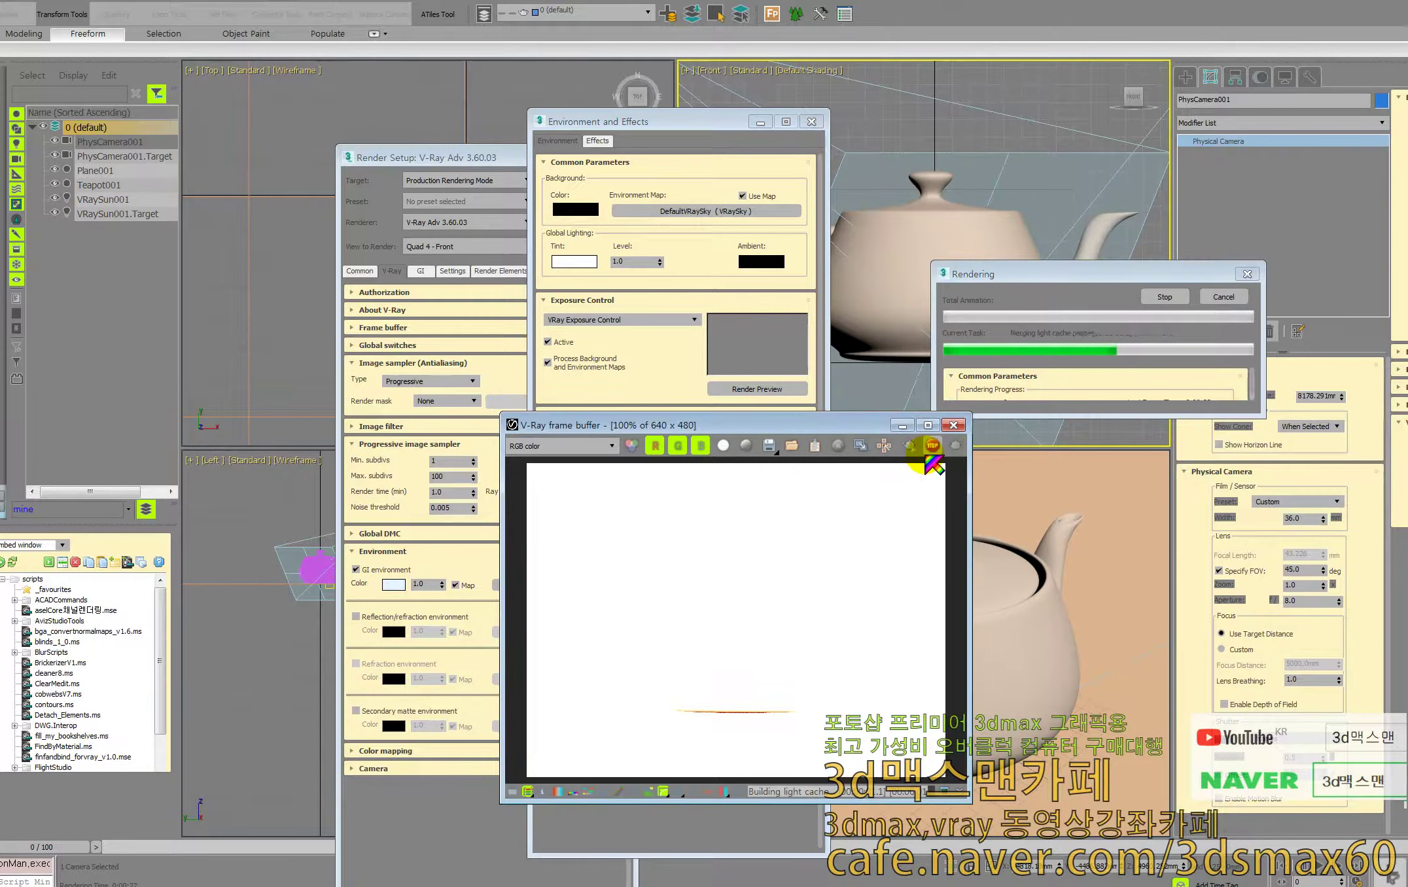
left_click_drag(809, 425, 413, 347)
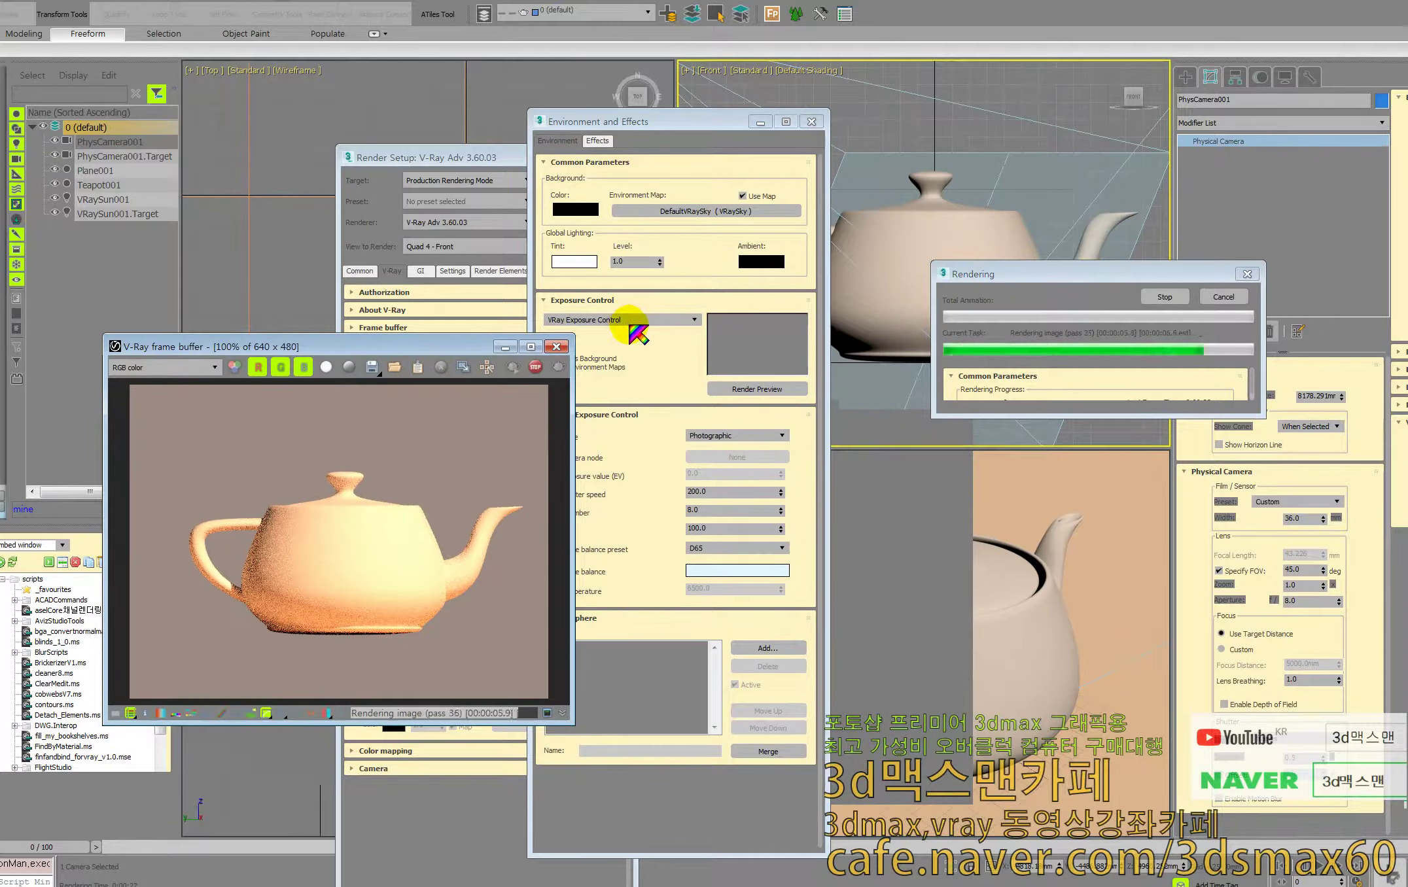
left_click_drag(465, 345, 376, 343)
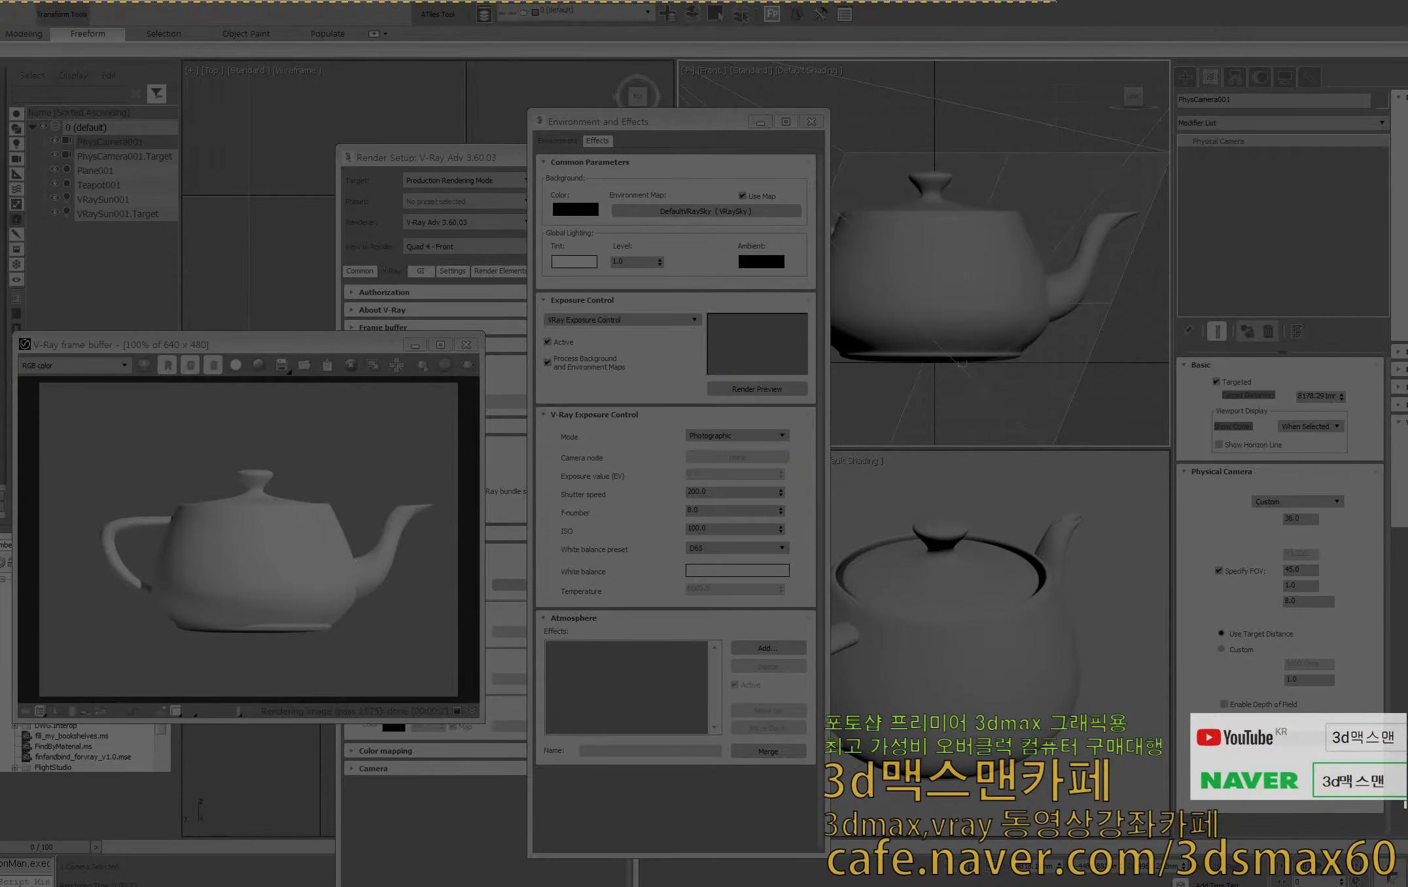
left_click_drag(0, 0, 1407, 720)
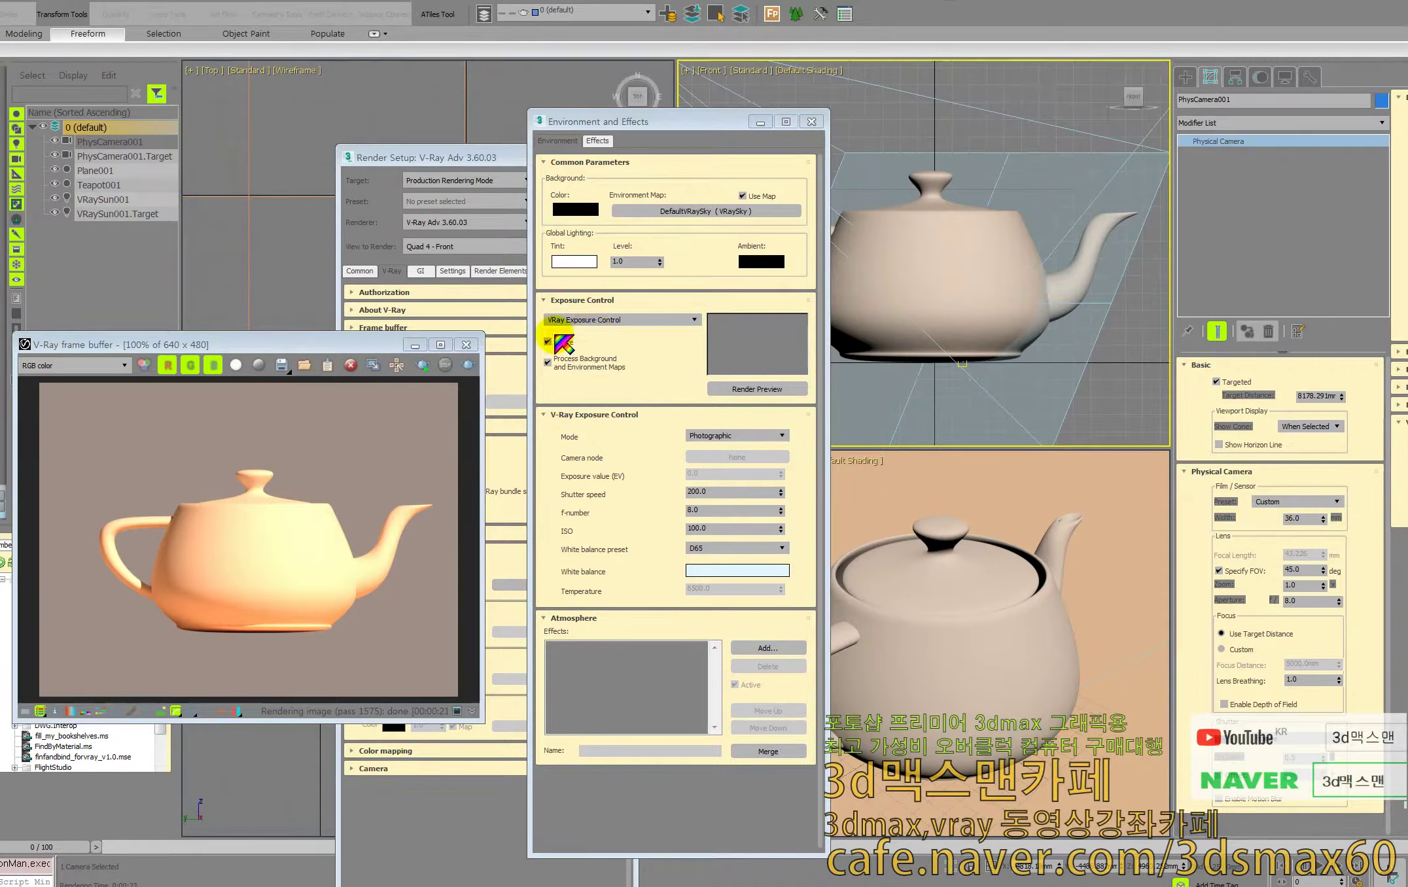
left_click(466, 344)
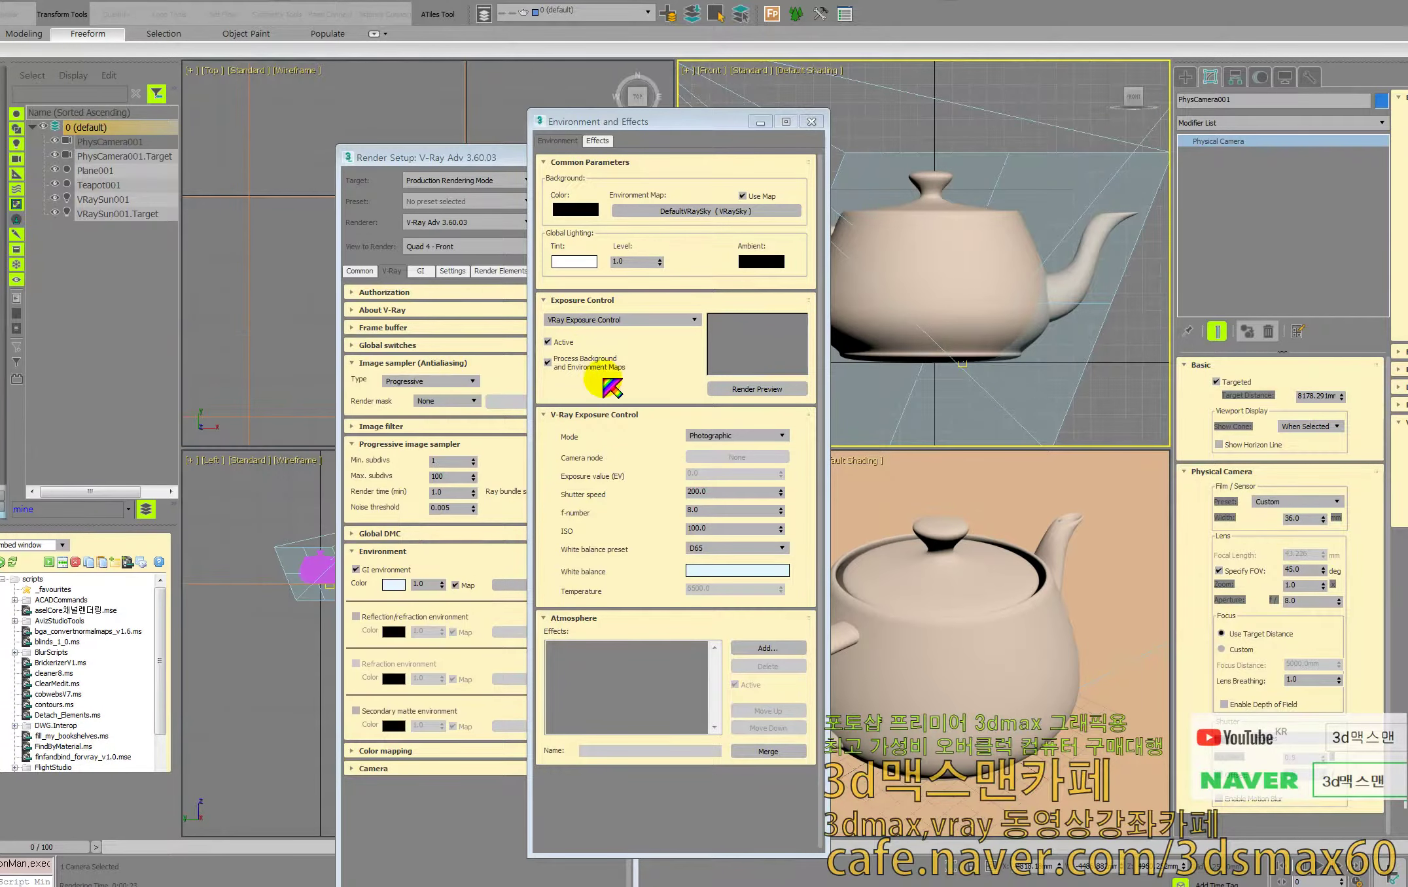
- Open the material editor and assign the VRayLightMtl Material #1 to the teapot
right_click(957, 358)
left_click(973, 376)
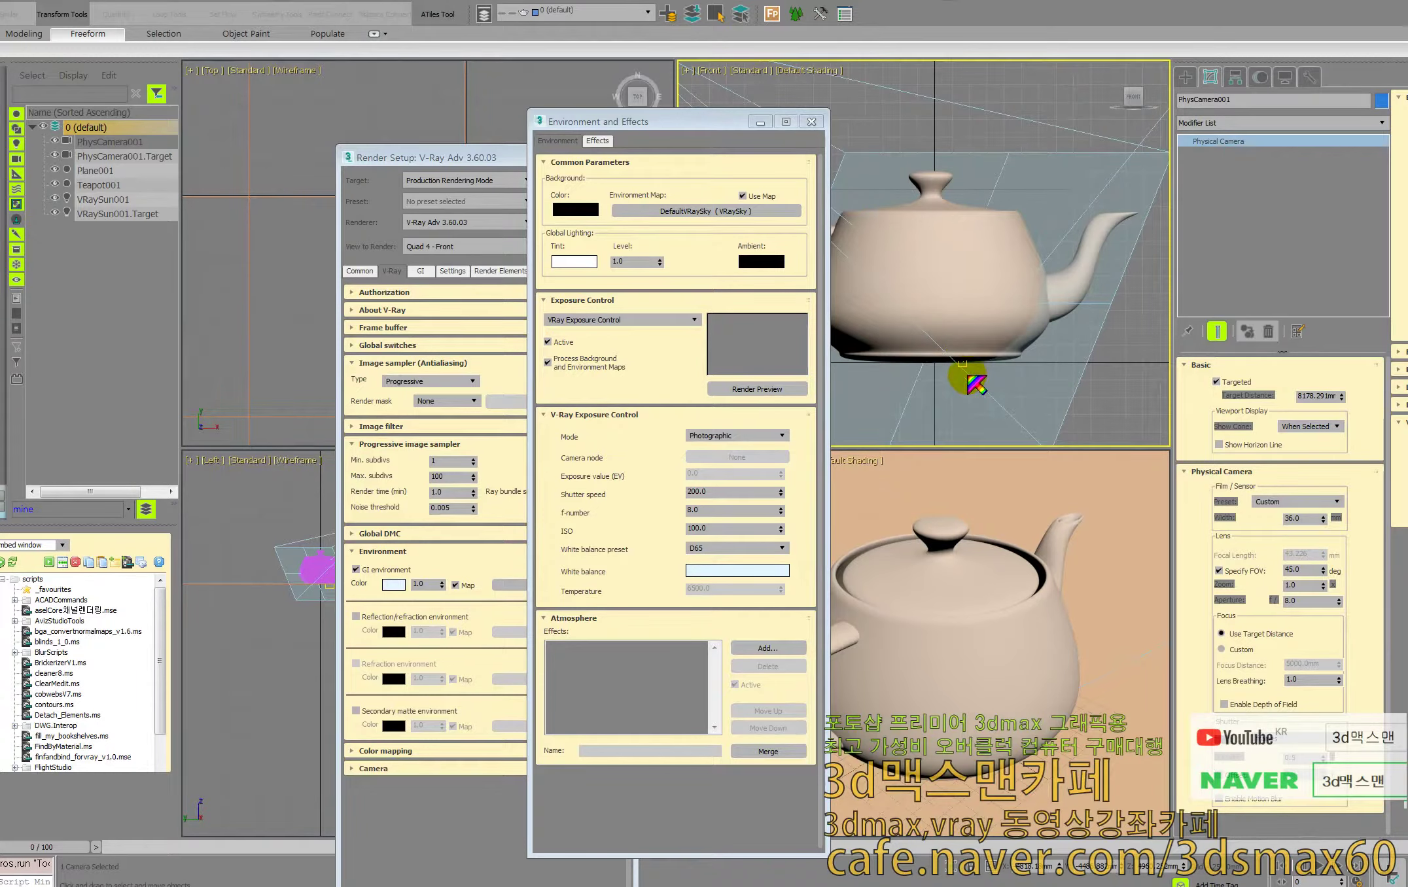
key("m")
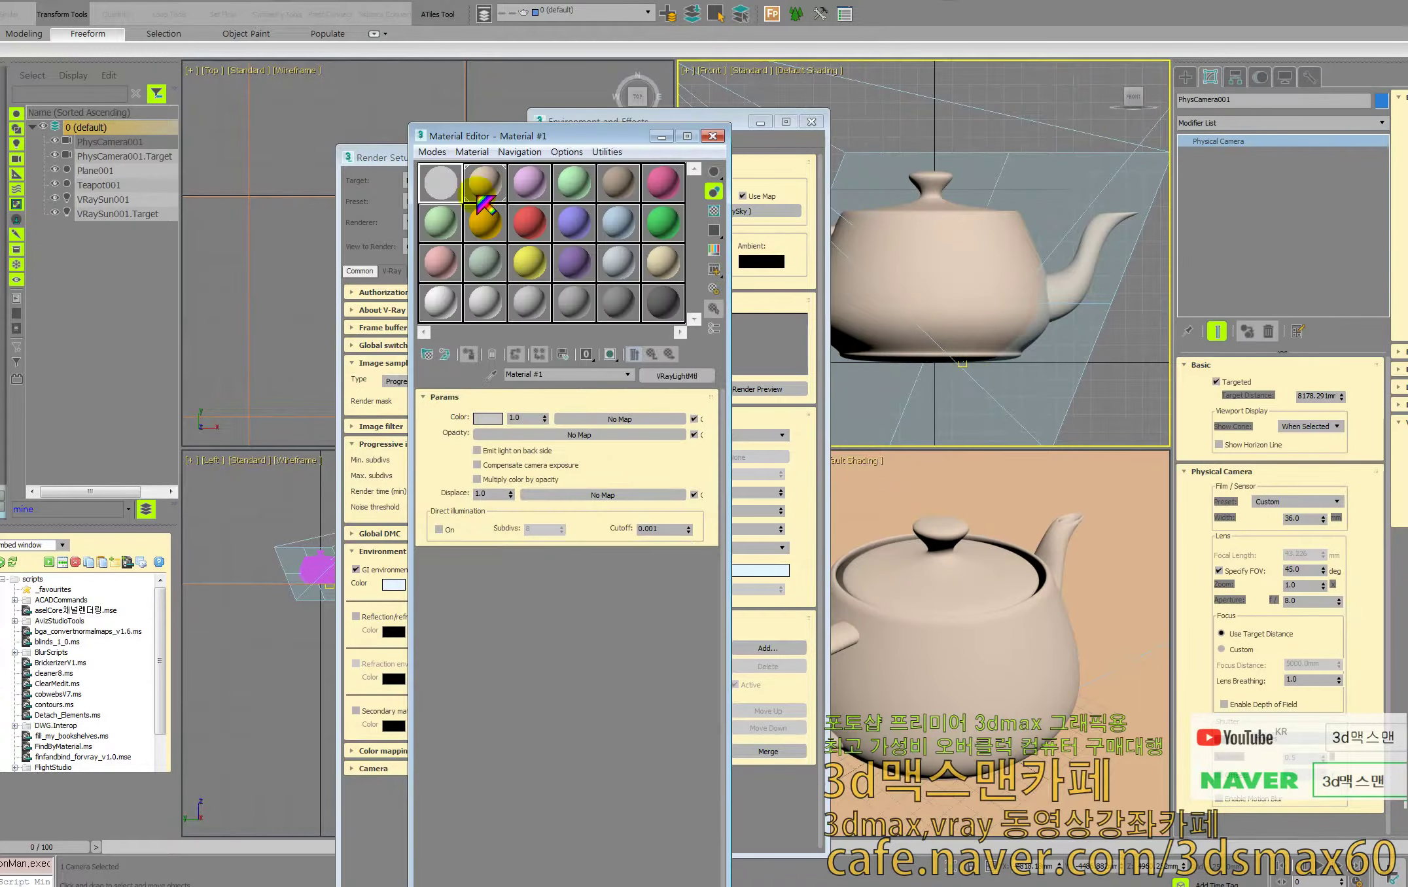
left_click_drag(477, 196, 883, 236)
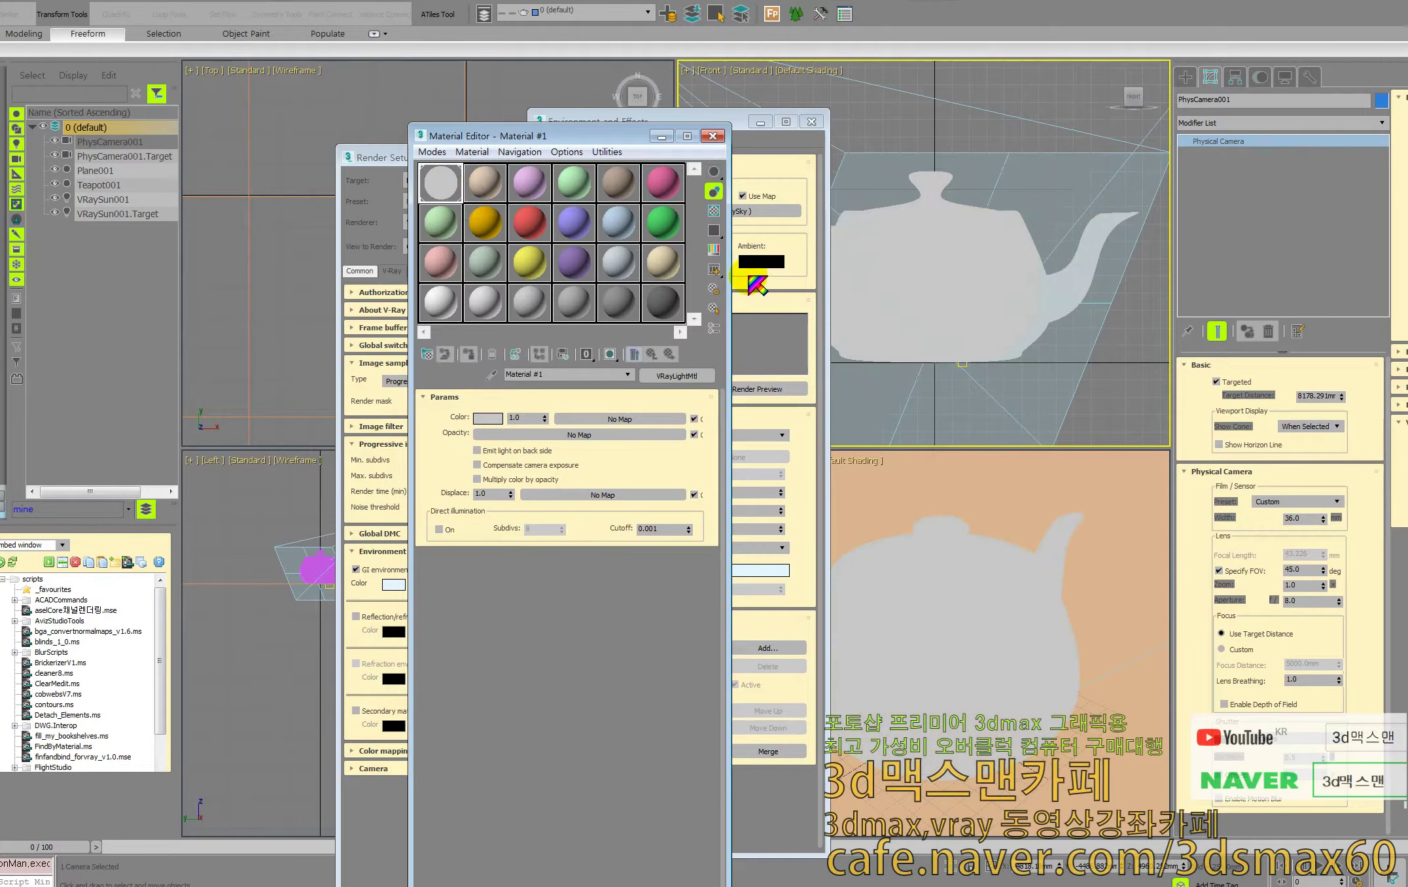
- Add a VRayToon atmospheric effect to the environment and set its line width to 5 pixels
left_click(761, 296)
left_click(764, 646)
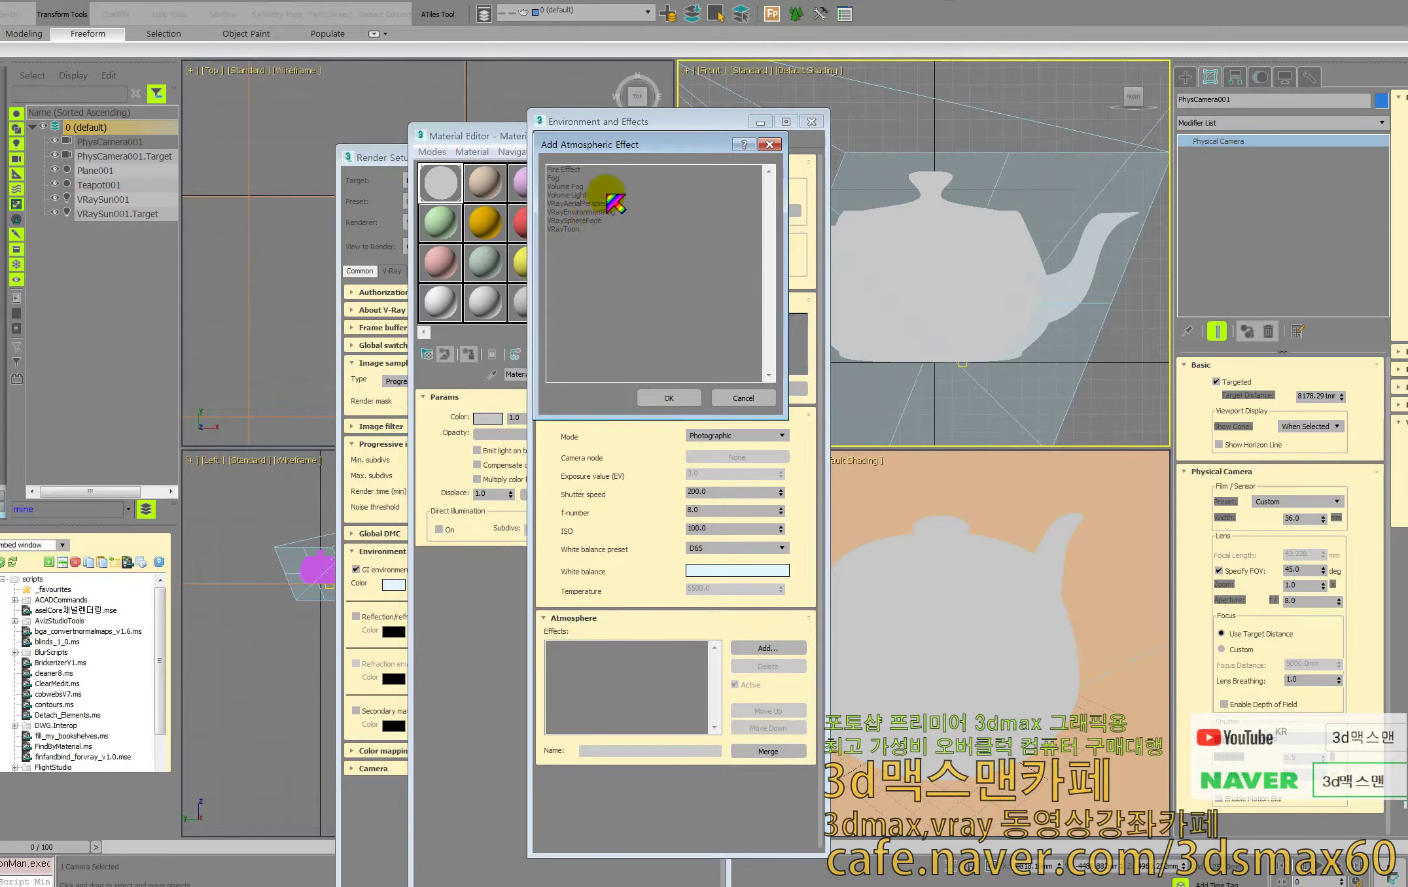
double_click(567, 229)
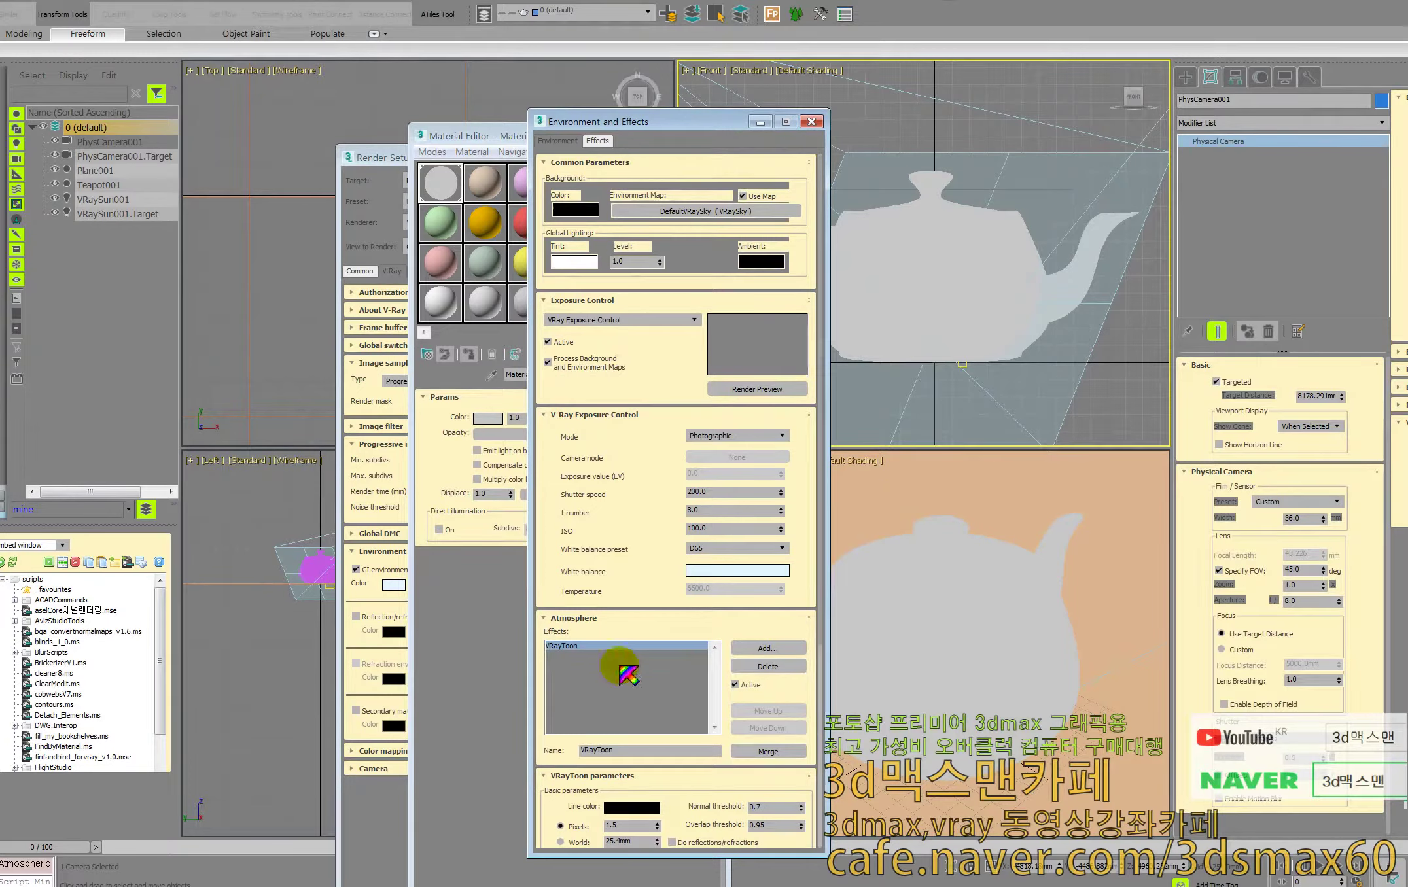
left_click(637, 826)
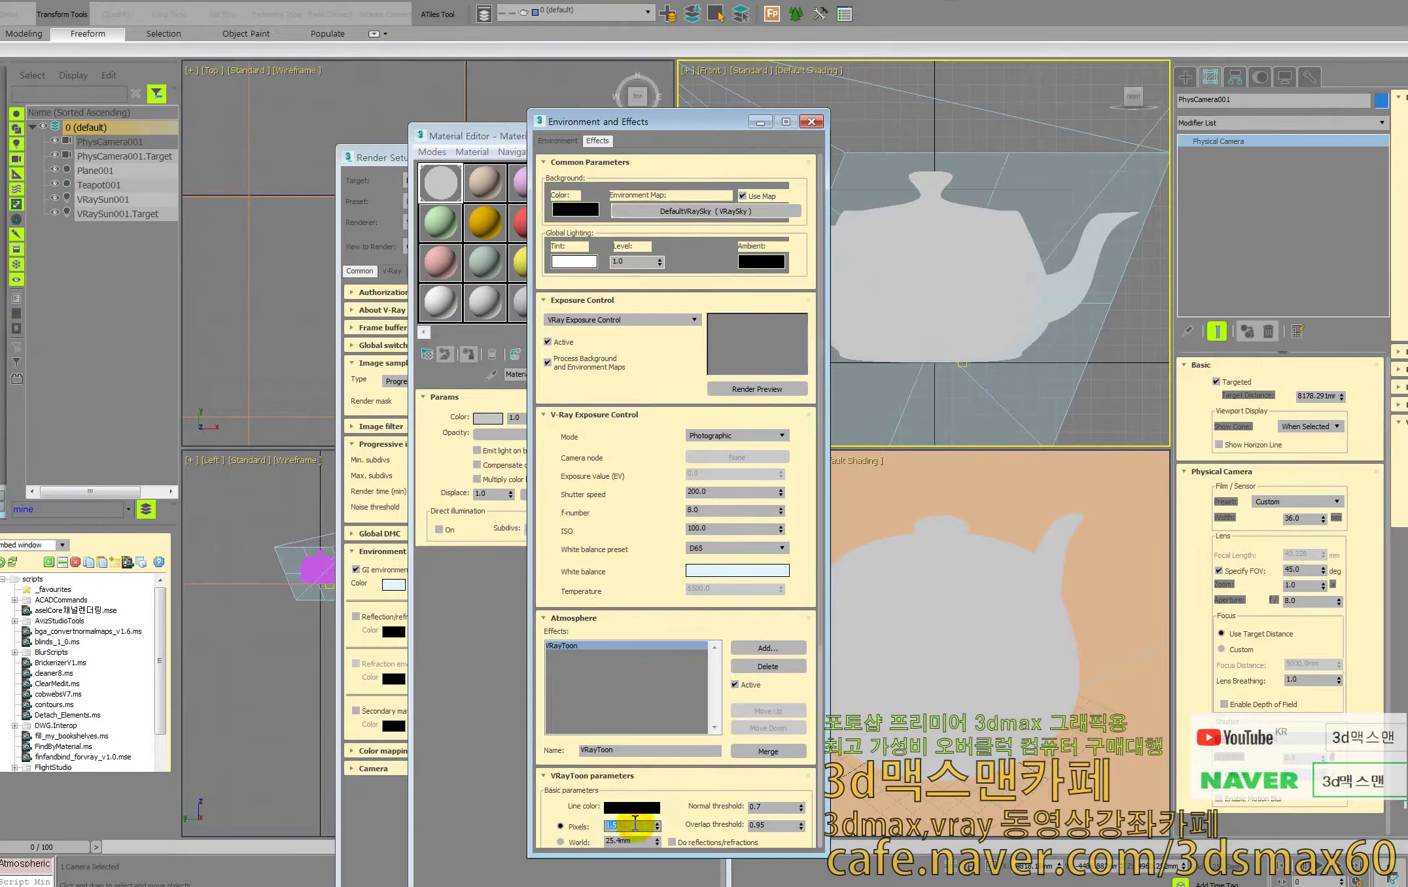
type("5")
key("Return")
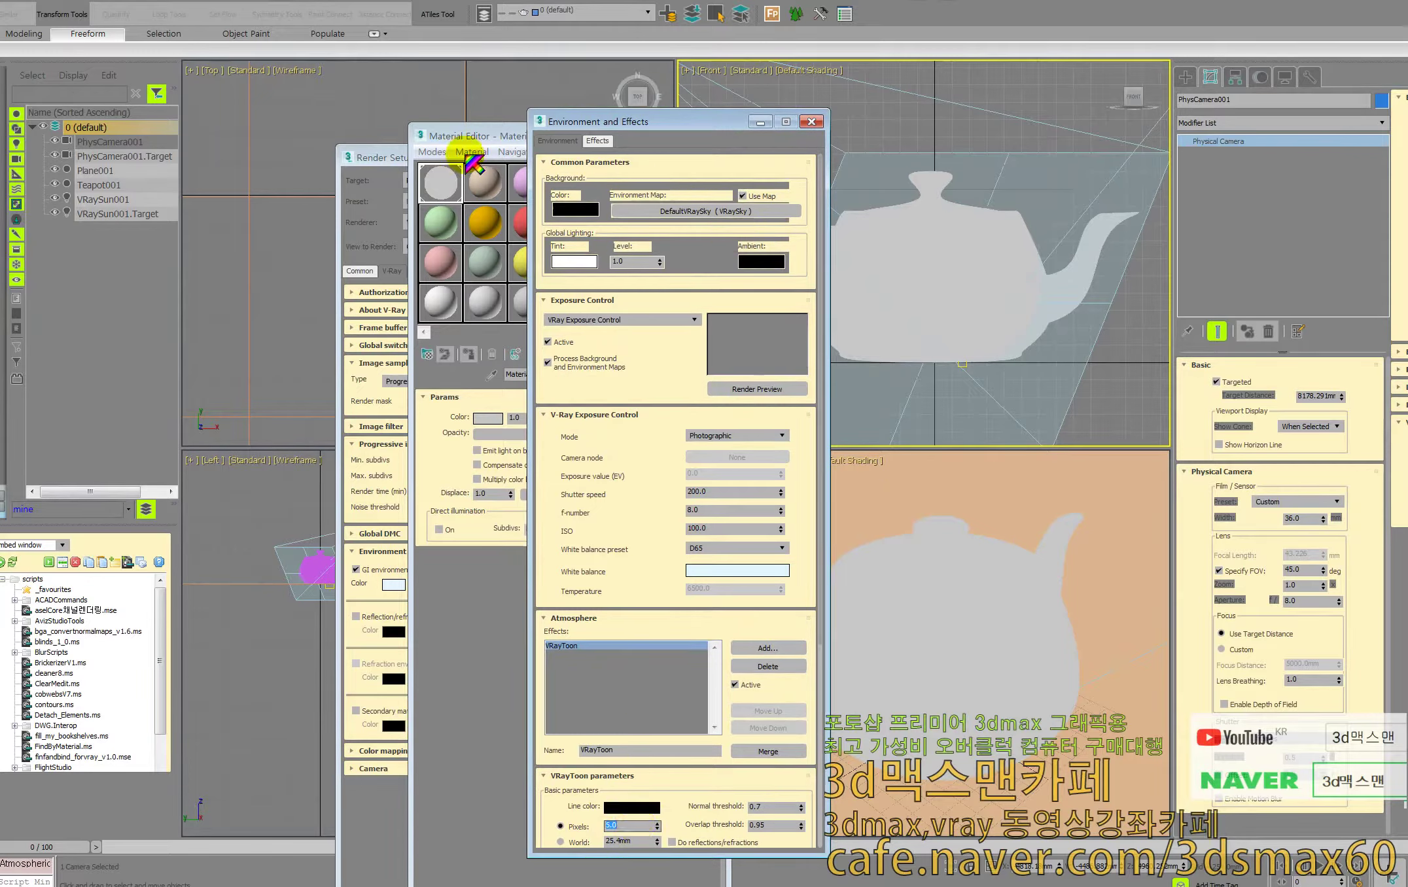
- Set the render output size to the HDTV (video) preset at 1280x720
left_click(360, 272)
left_click(411, 472)
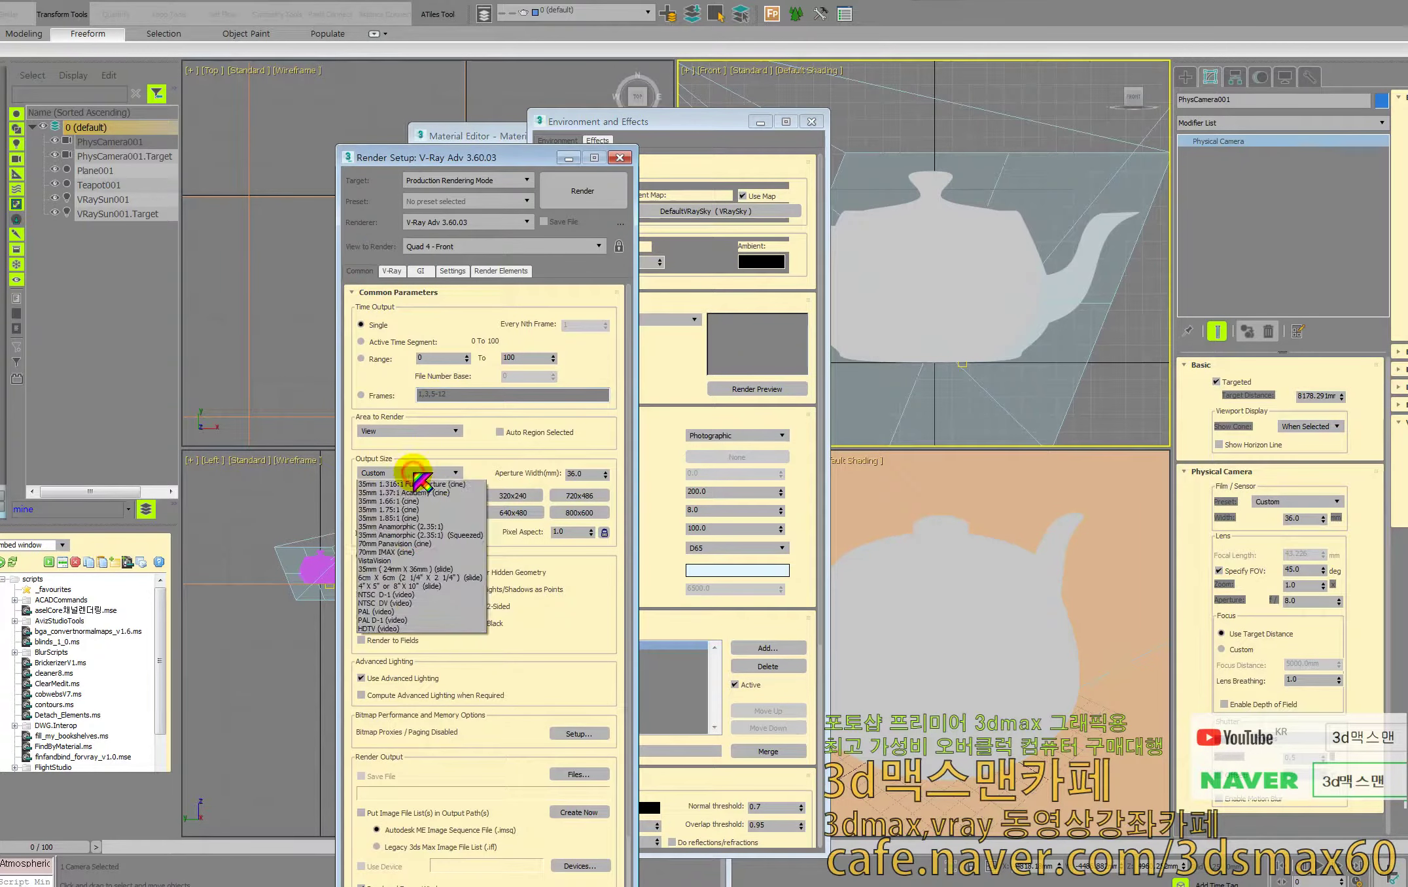
left_click(406, 629)
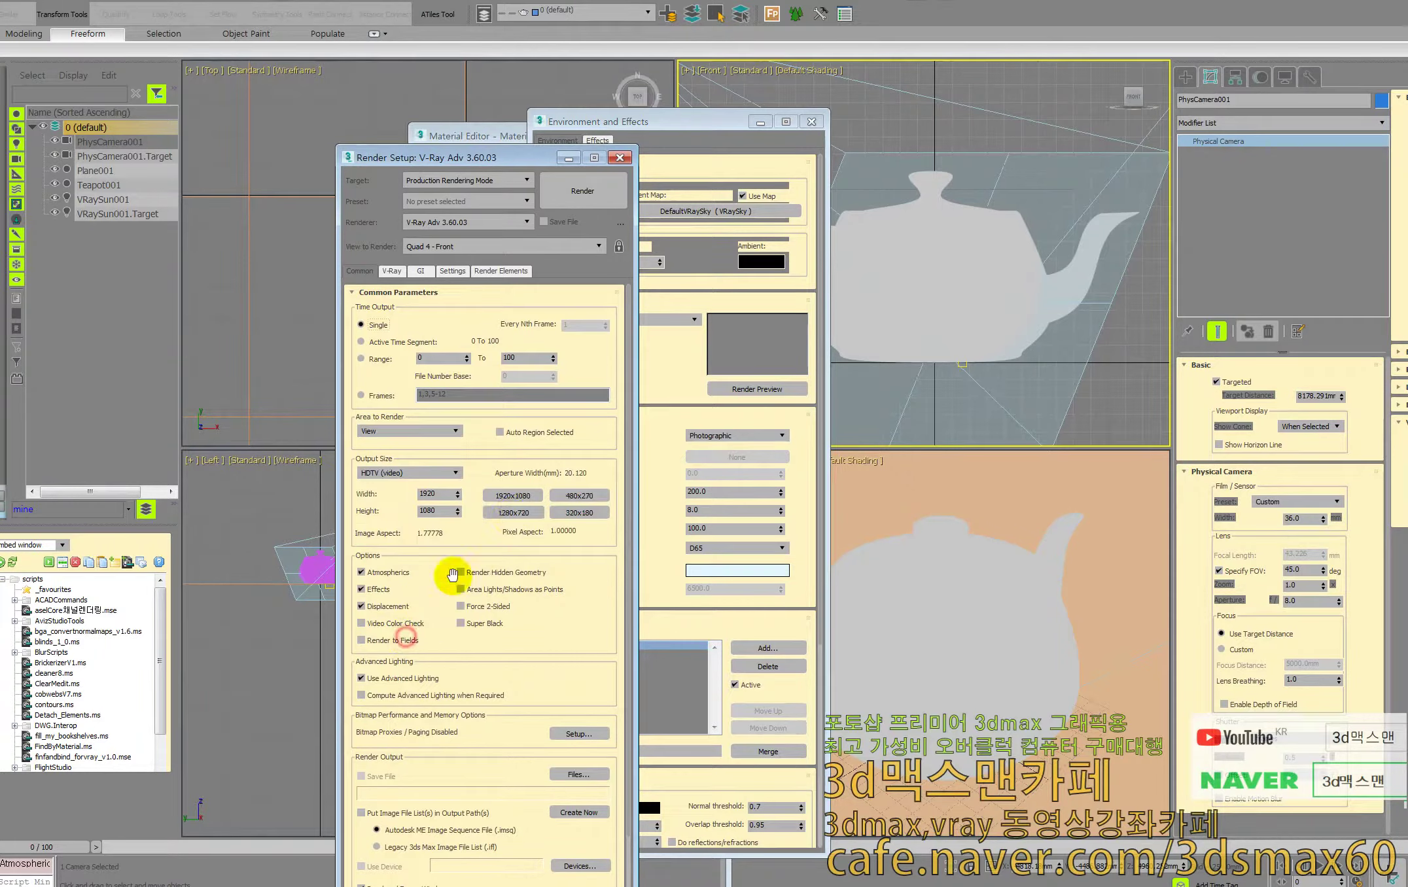
left_click(511, 514)
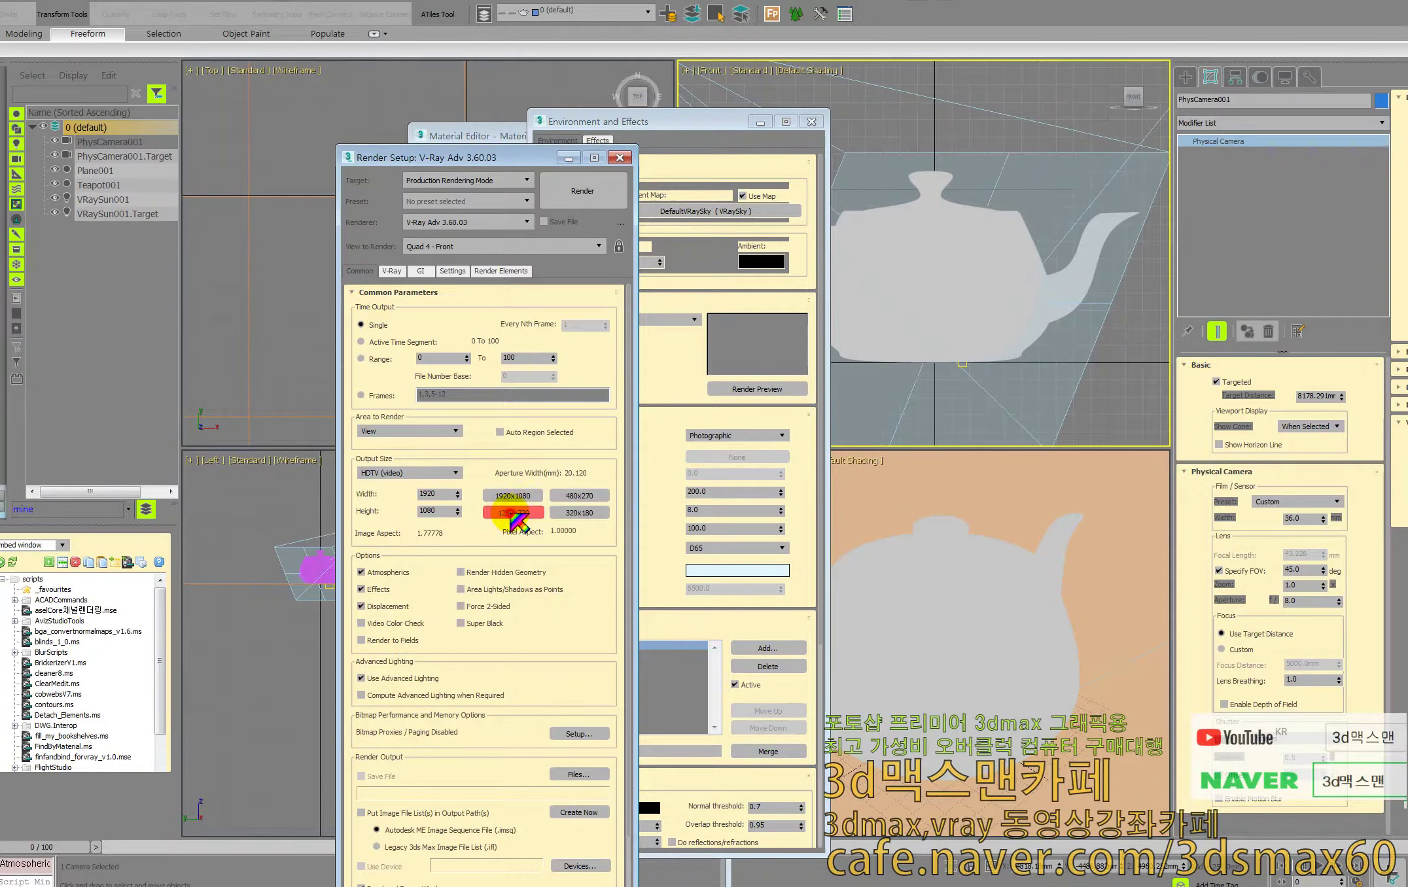
- Render the Front view with the VRayToon outline, then close the frame buffer
left_click(592, 193)
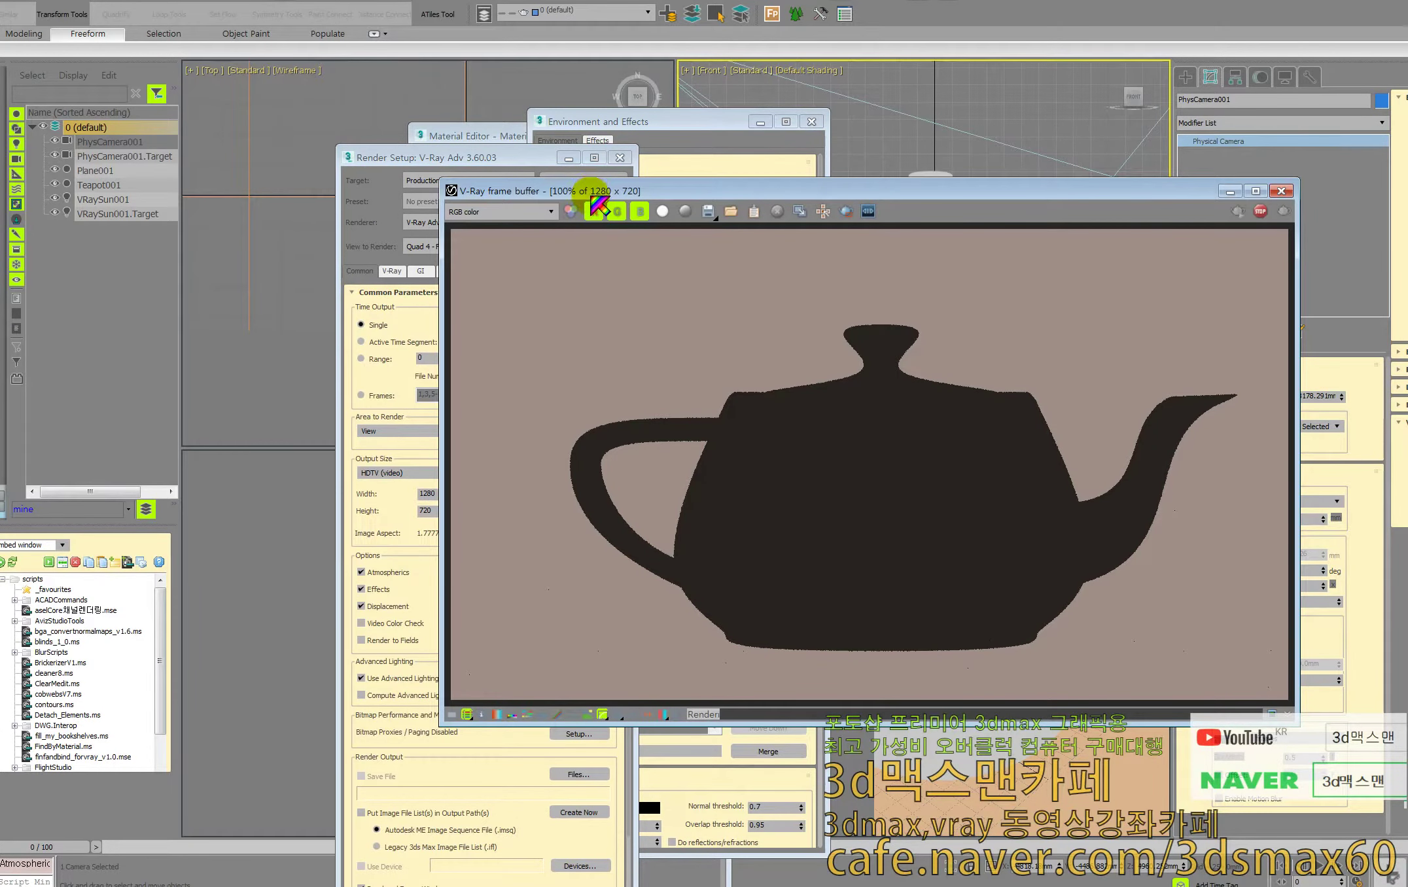
left_click_drag(1014, 194, 881, 278)
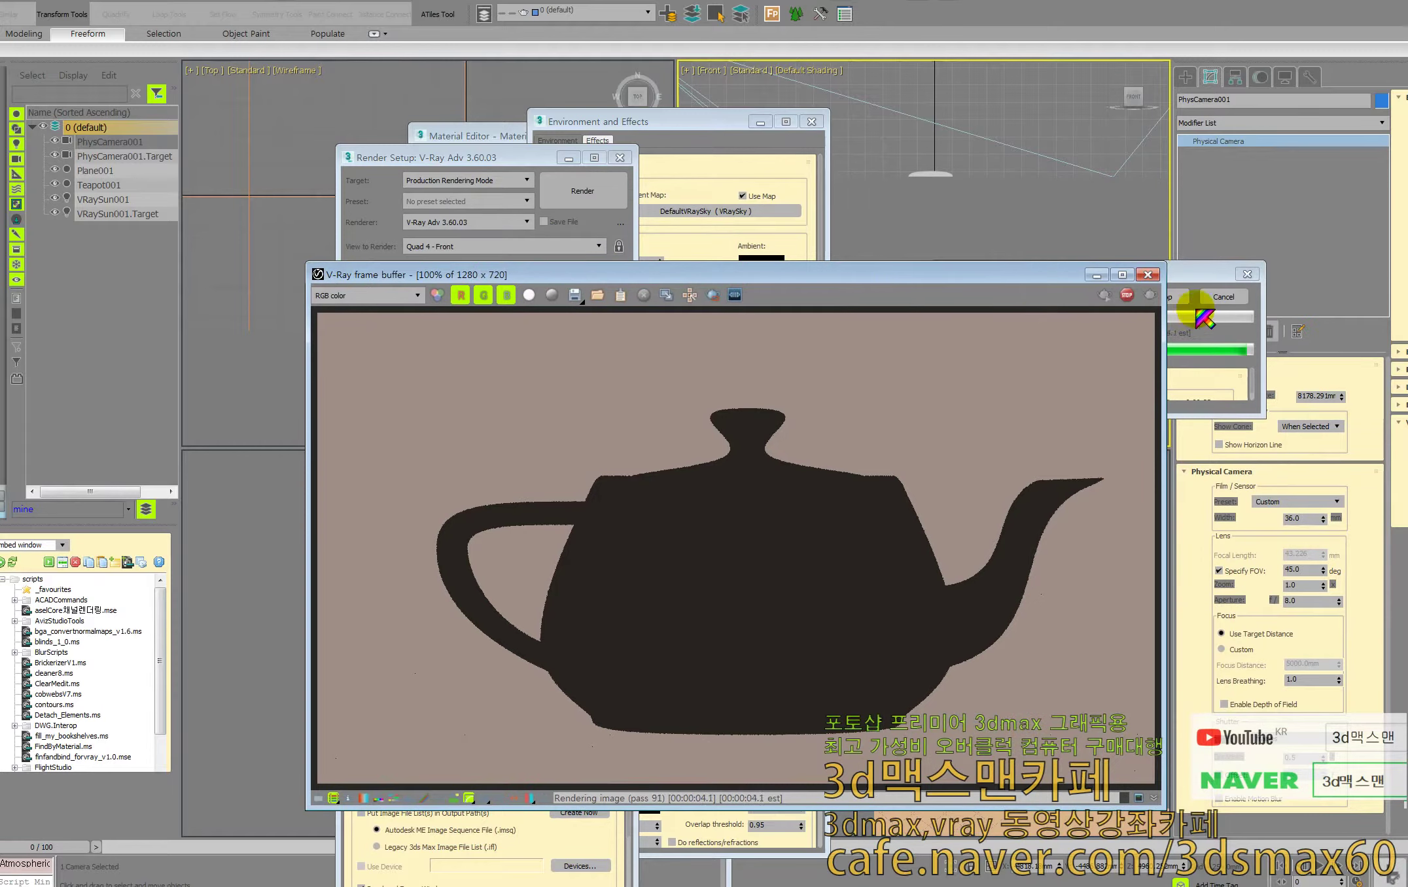
left_click(1147, 274)
- Set the color multiplier of the VRayLightMtl Material #1 to 10 and capture the screen
left_click_drag(502, 154, 212, 115)
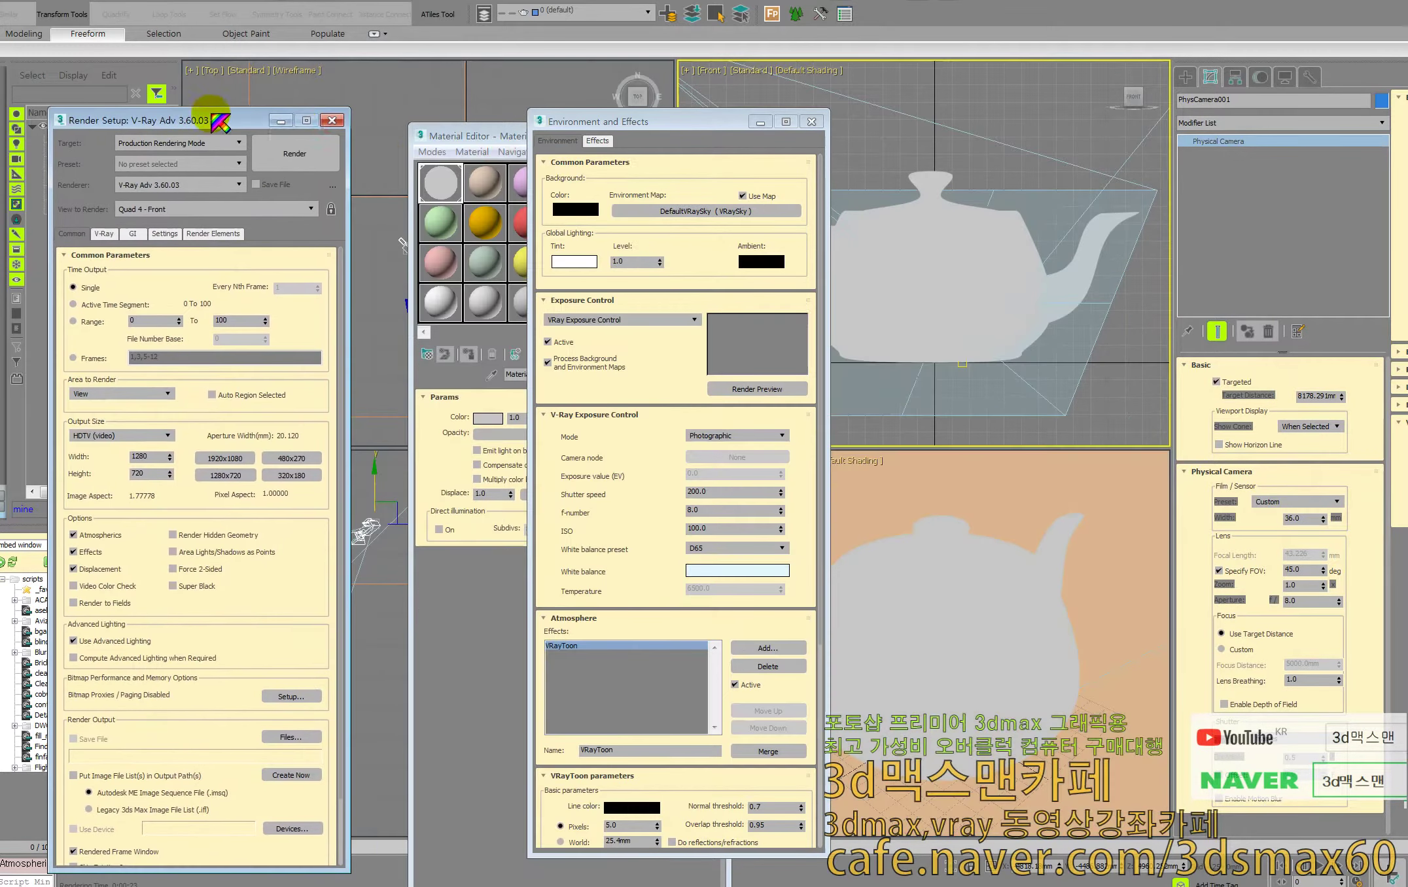
left_click(422, 175)
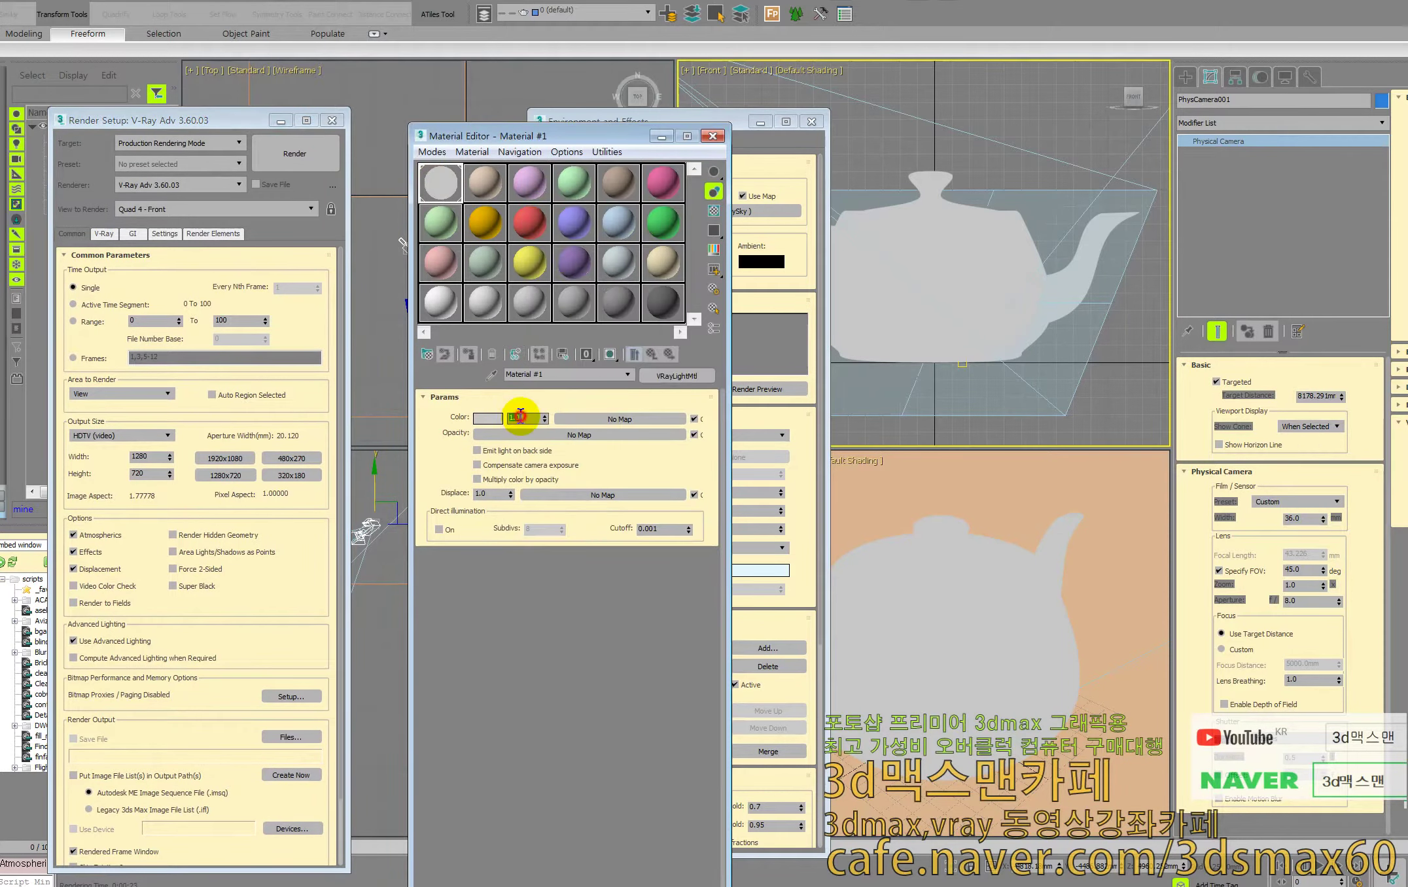
key("Return")
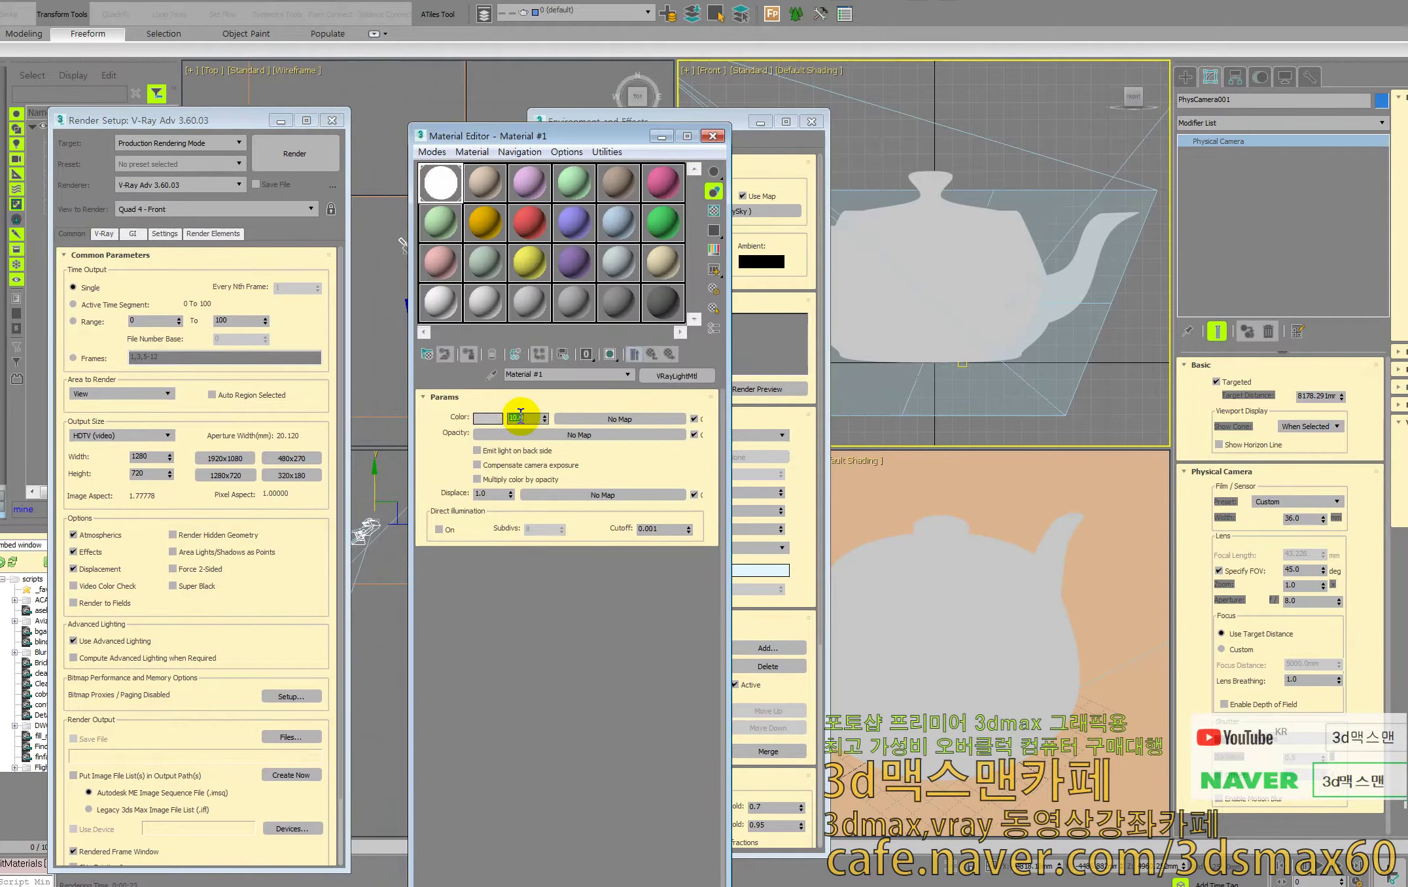
left_click(310, 158)
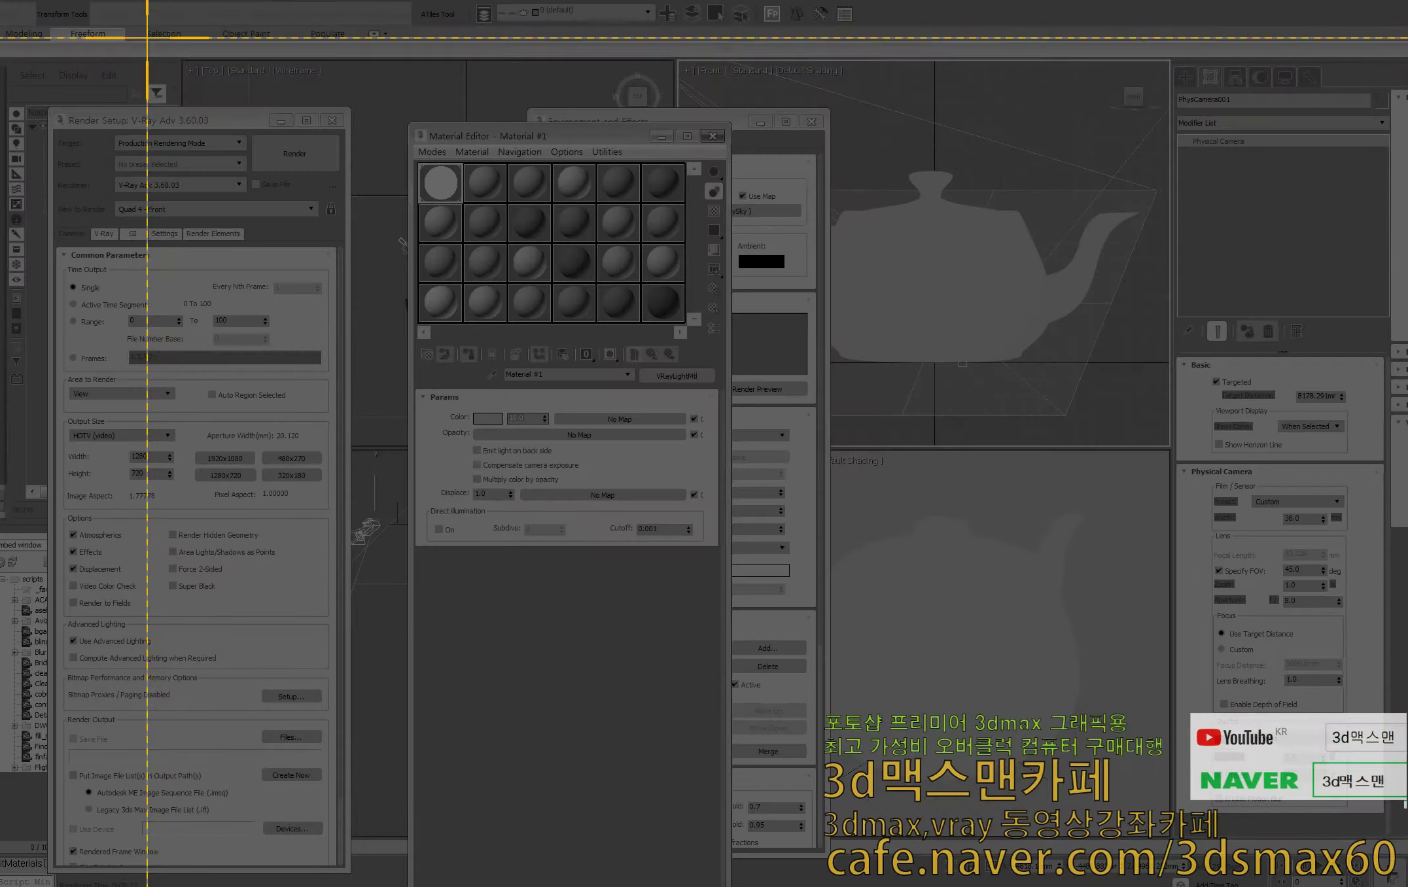
left_click_drag(145, 29, 1246, 680)
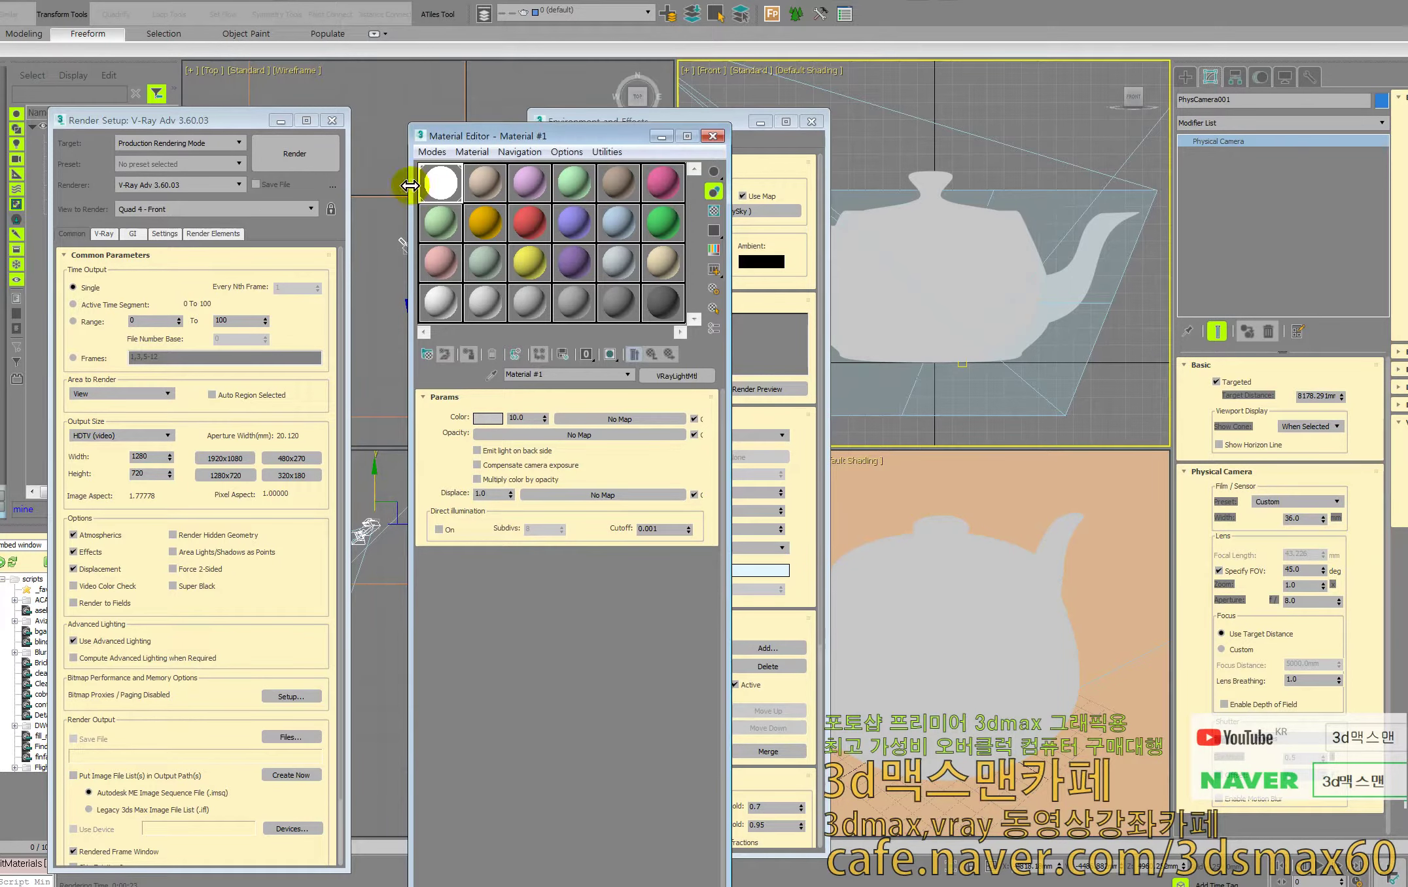
- Render the Front view with the brighter light material, cancel the progressive pass, and capture the screen
left_click(317, 157)
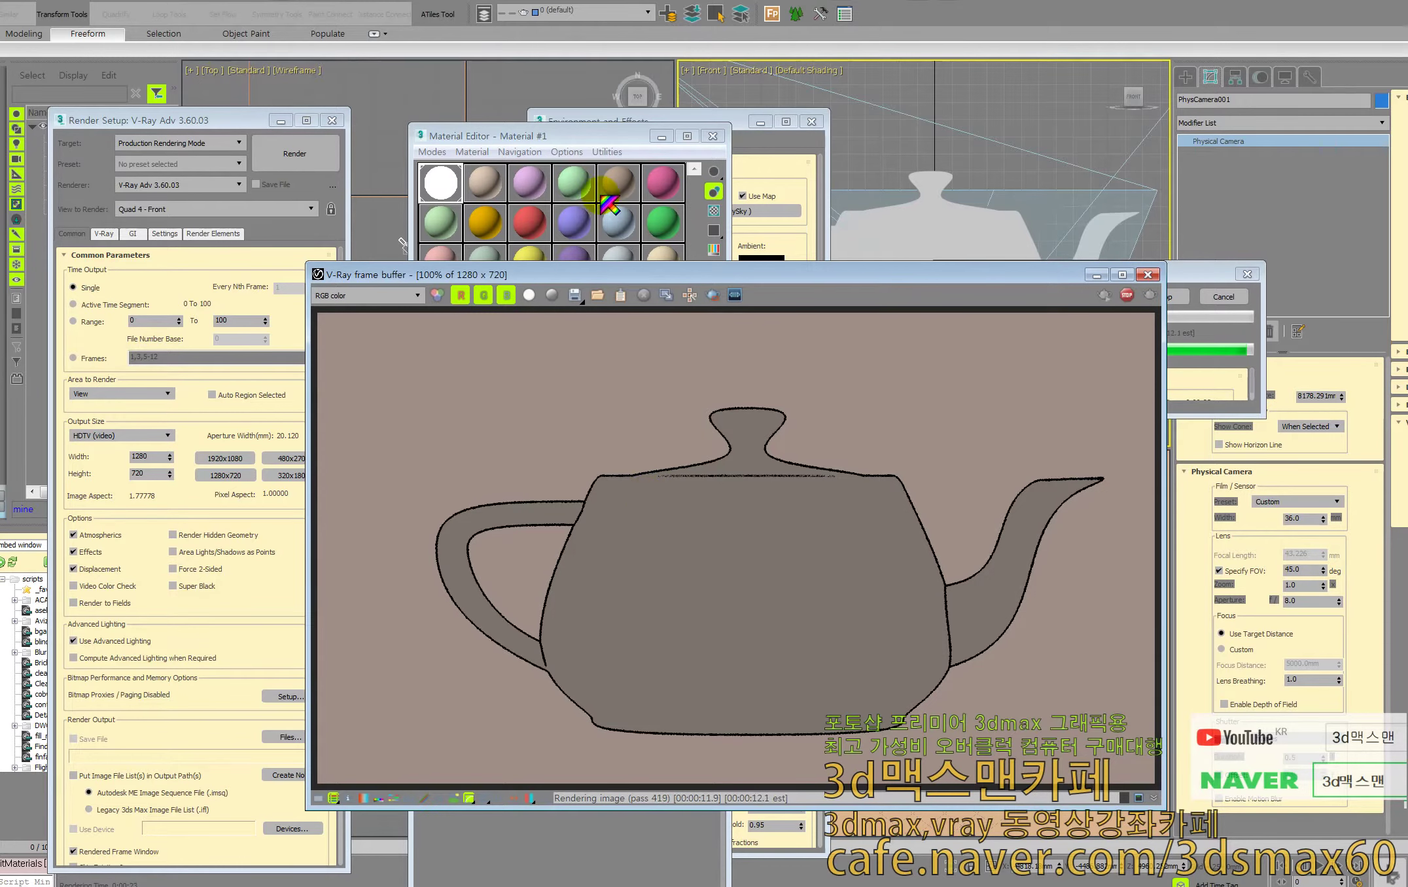
left_click(1223, 296)
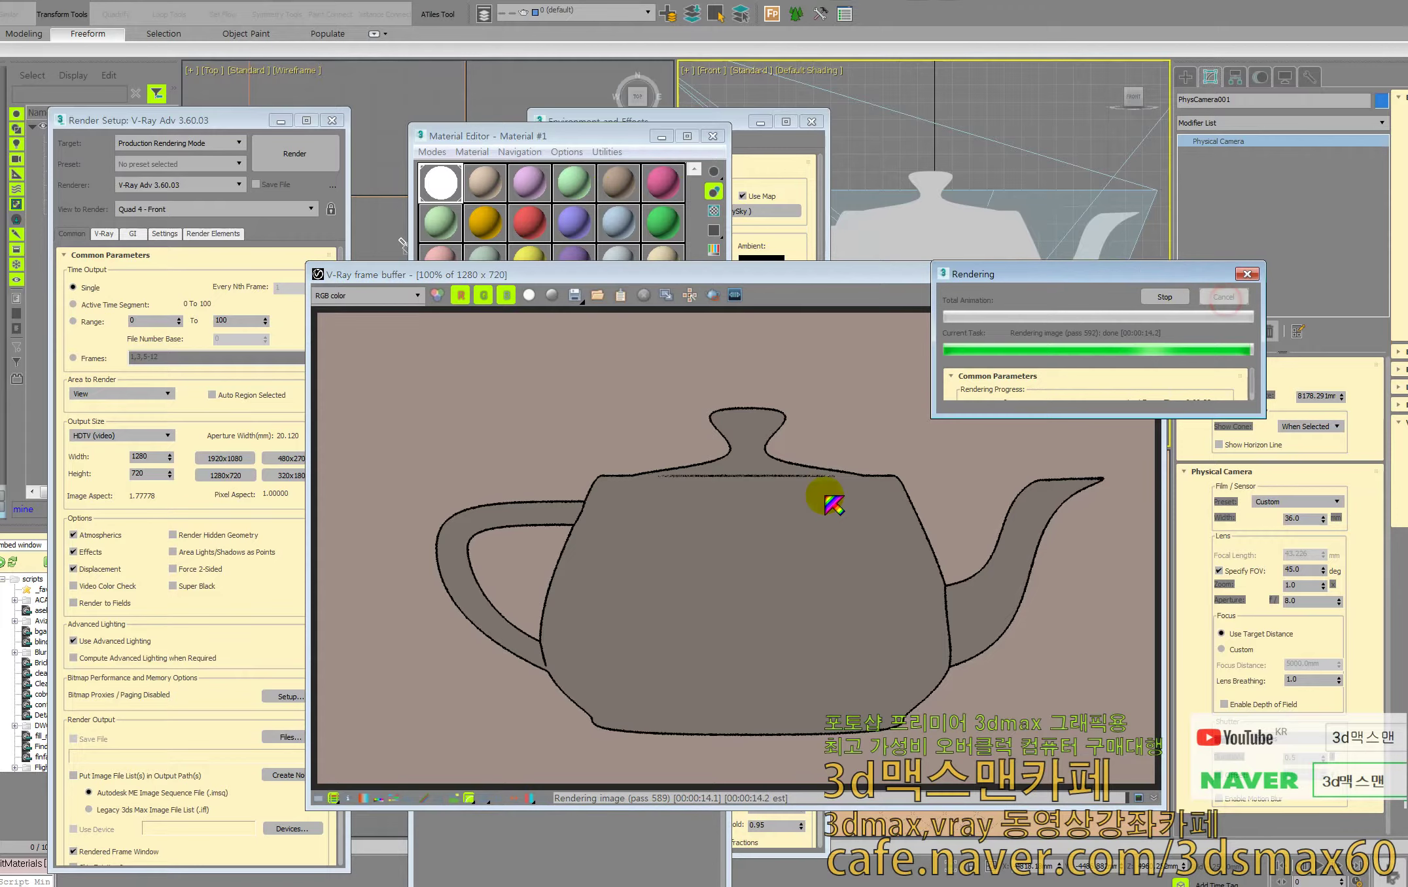
left_click(774, 527)
key("Print")
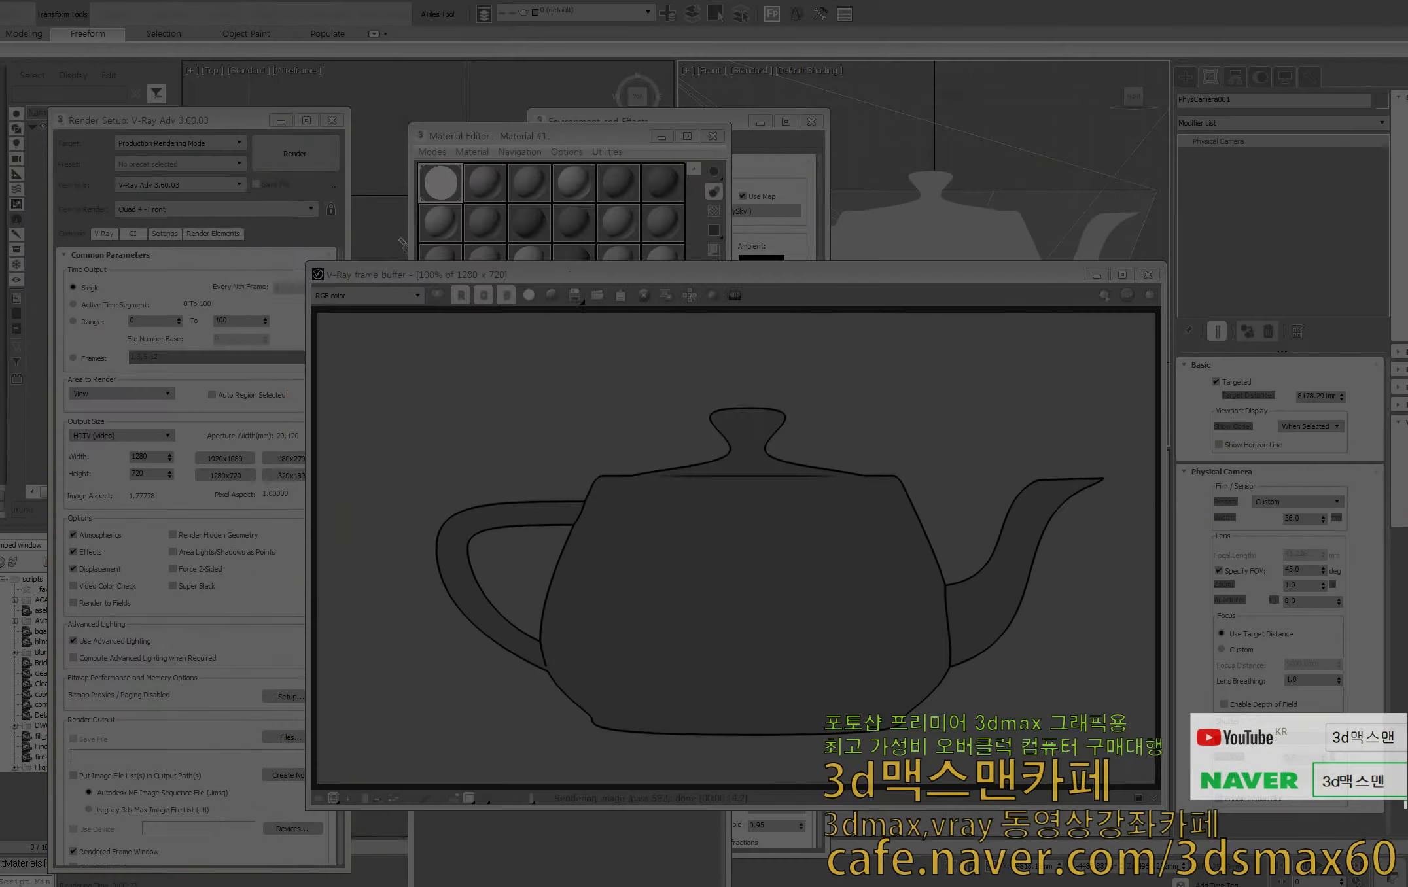
left_click(928, 683)
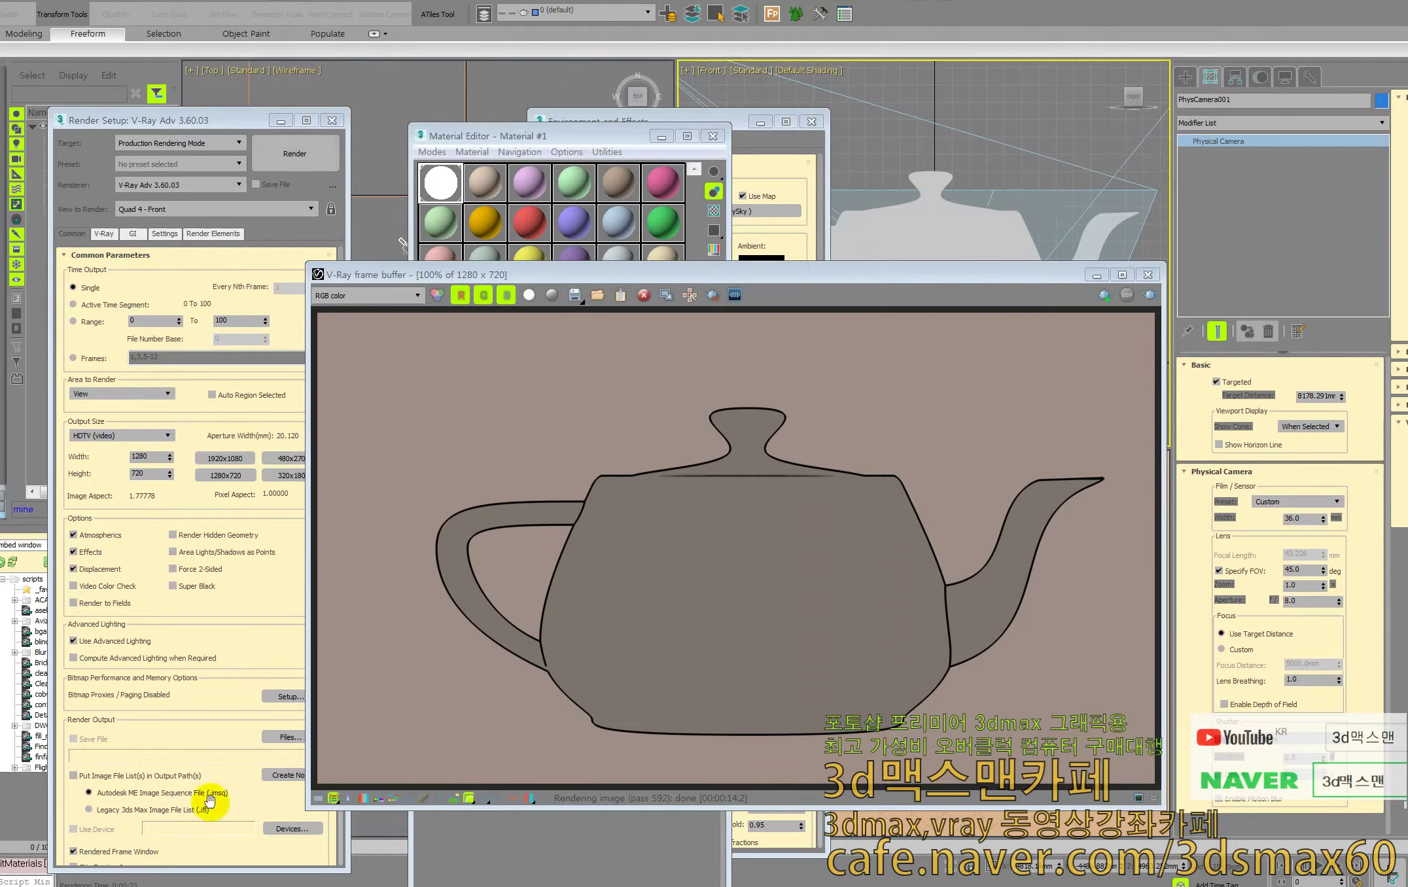
- Assign the beige material from the second sample slot to the teapot and render the Front view again
left_click_drag(442, 182, 896, 234)
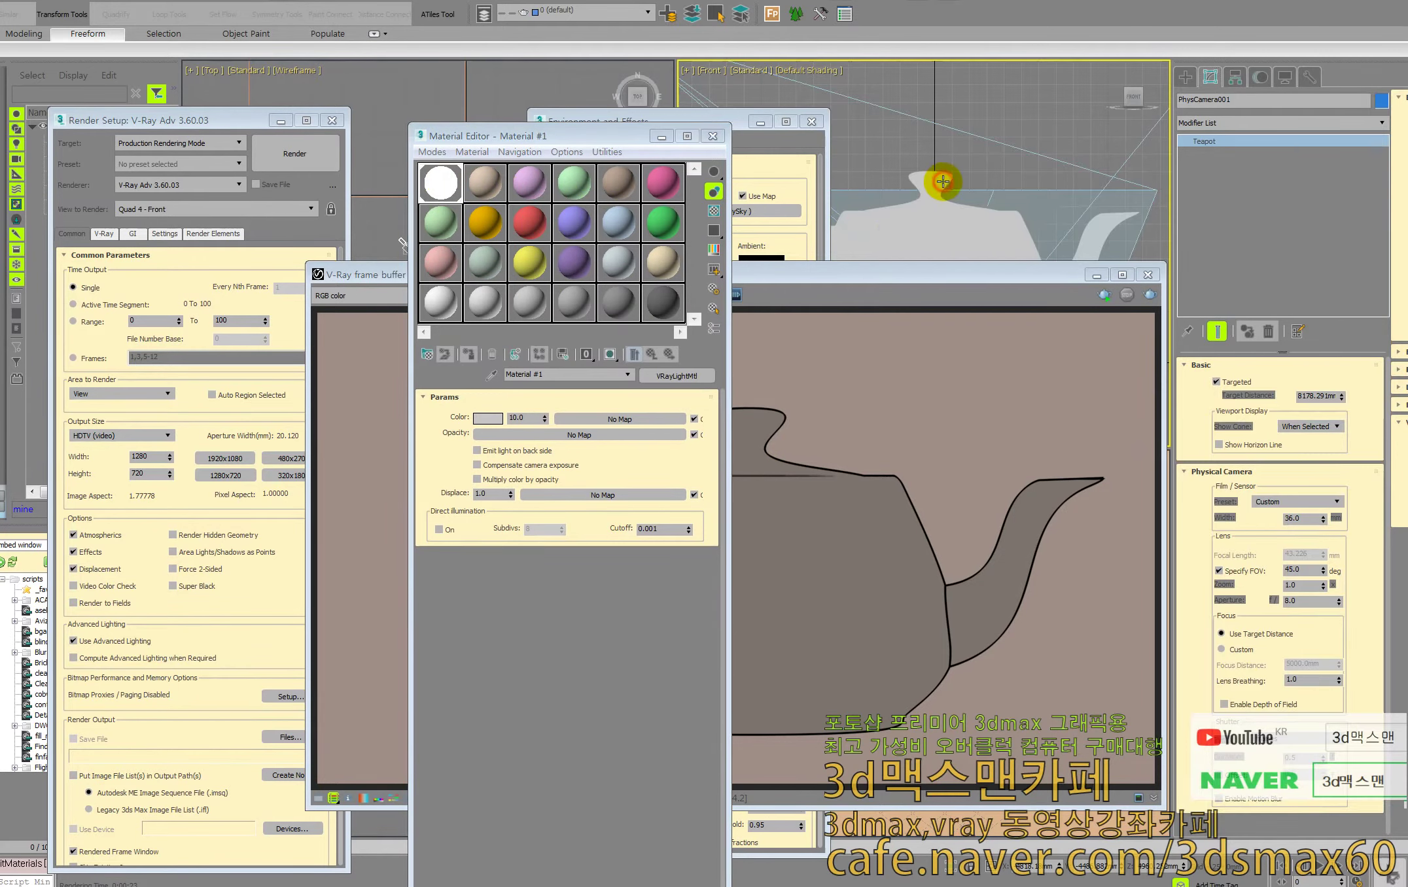
left_click(953, 192)
left_click_drag(485, 183, 908, 224)
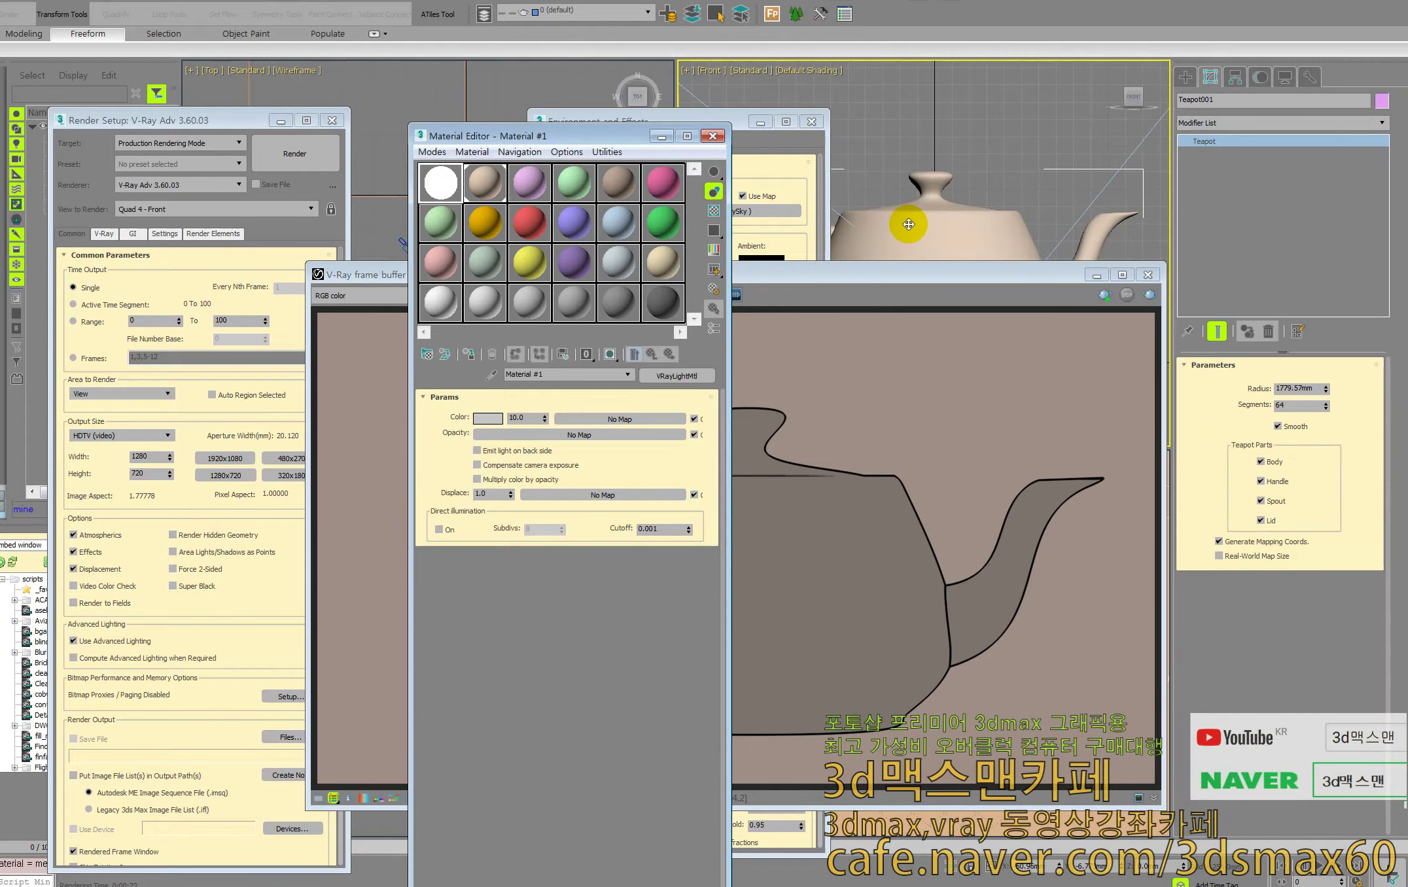
left_click(1149, 295)
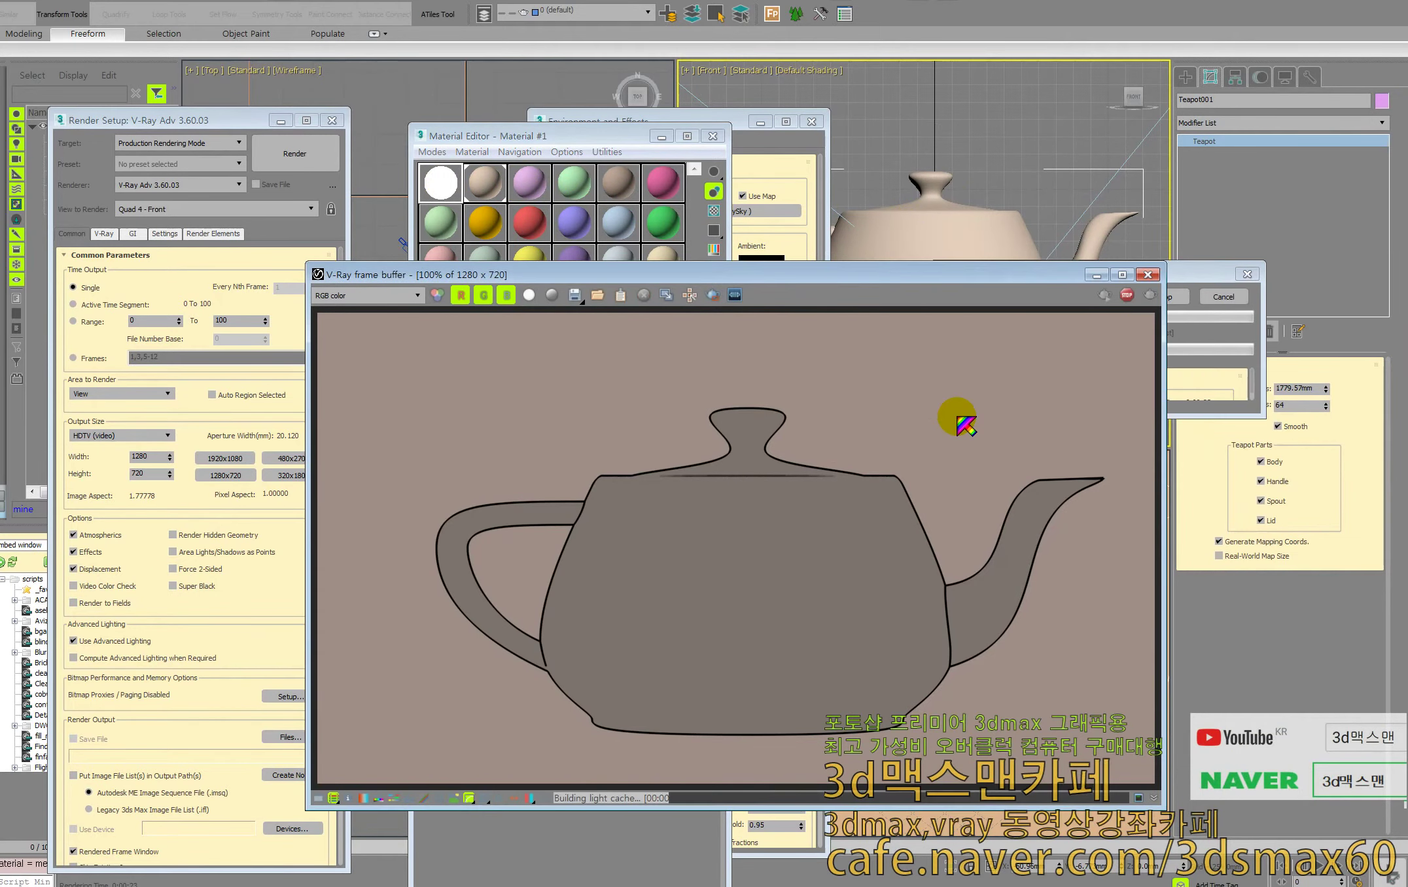